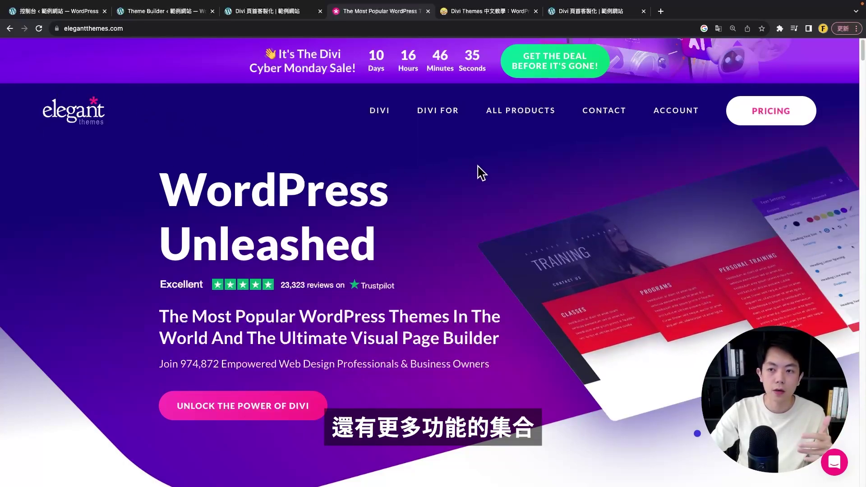
- Look over the Elegant Themes product list and the chapter overview of the Divi Themes tutorial article
mouse_move(520, 112)
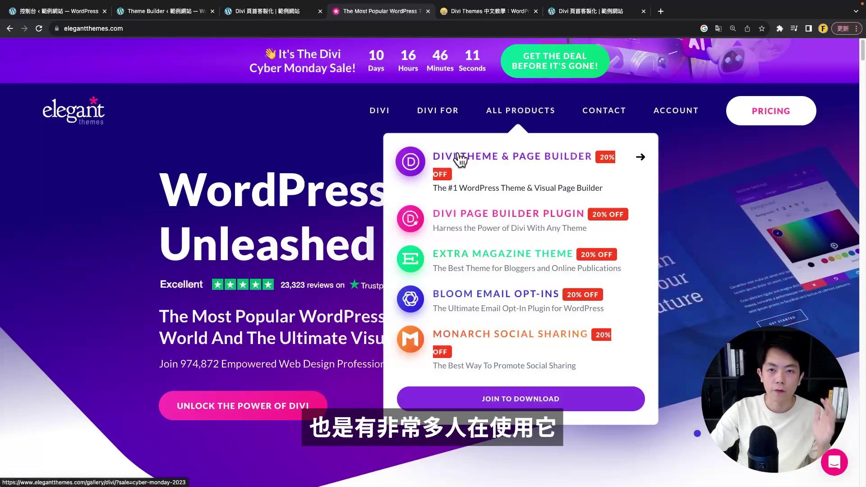
left_click(490, 12)
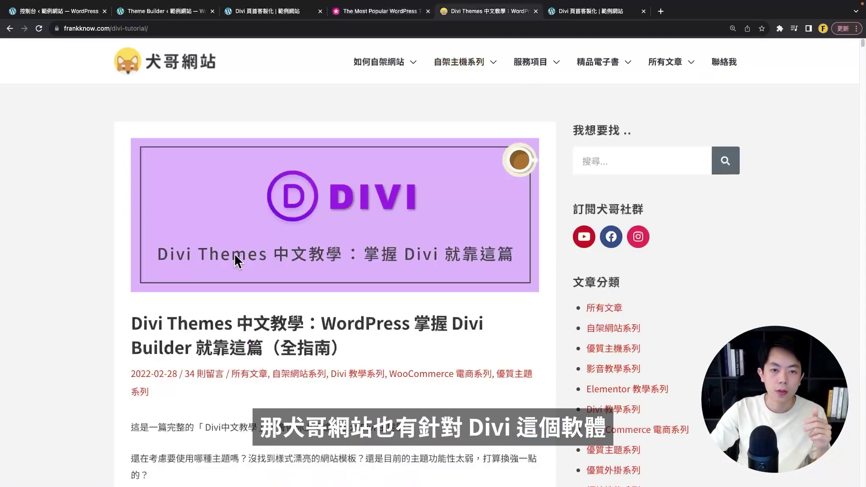
scroll(266, 232, "down", 4)
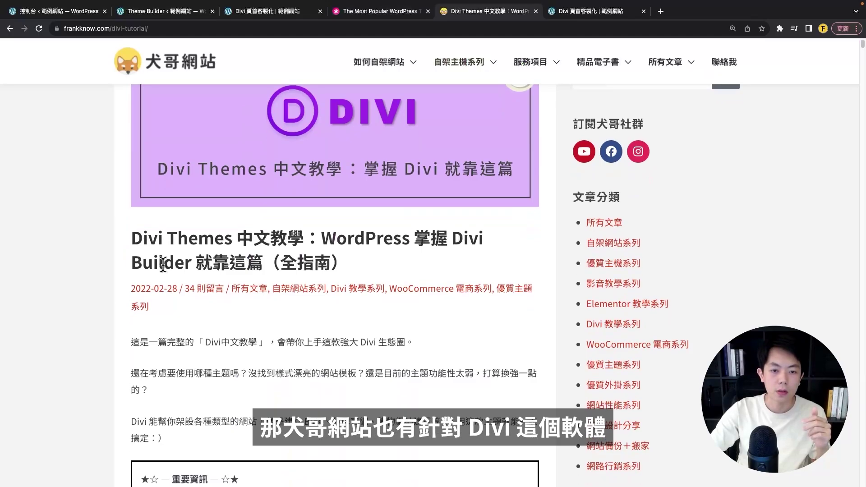
scroll(176, 240, "down", 10)
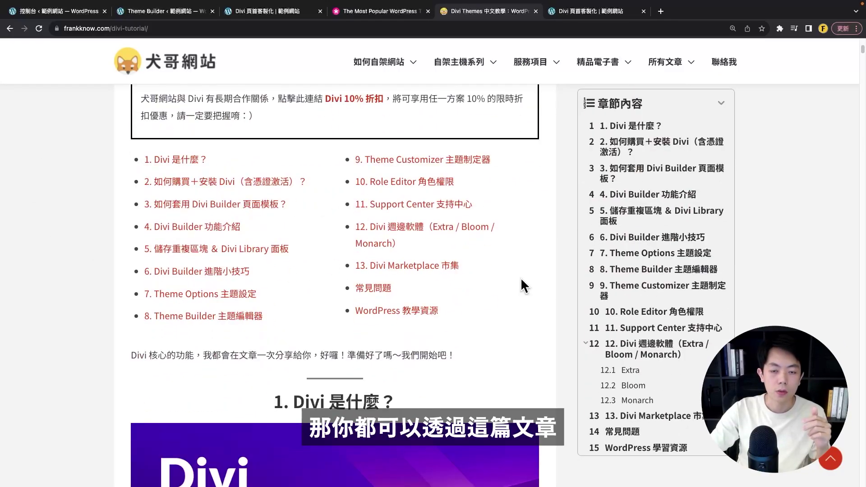
scroll(529, 305, "up", 15)
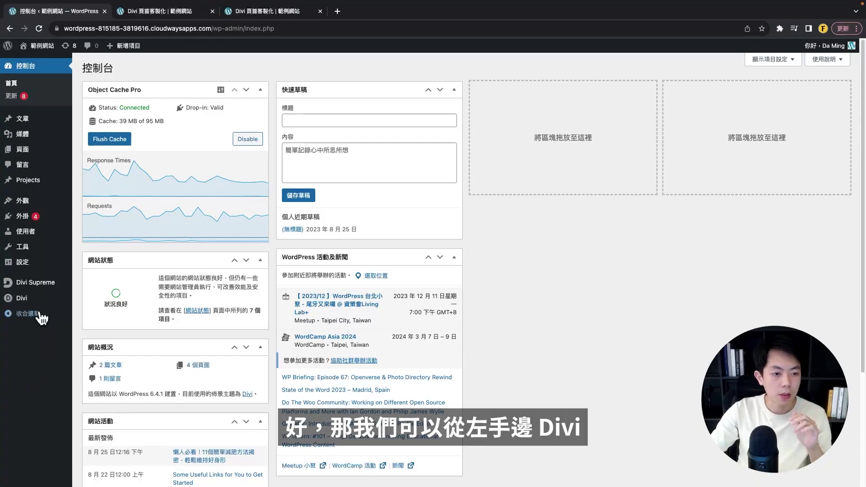
mouse_move(19, 303)
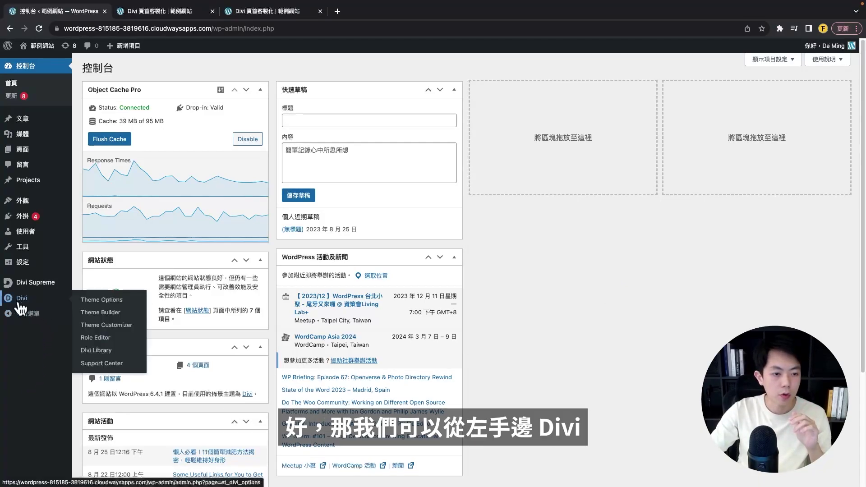
left_click(121, 315)
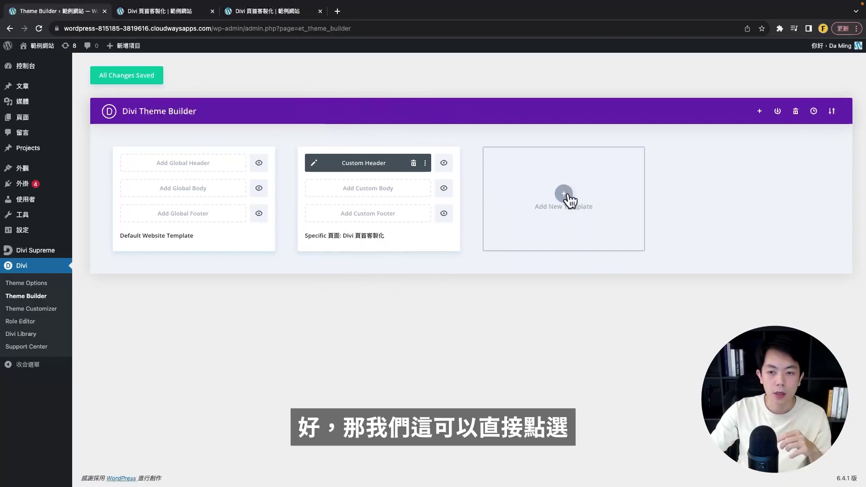
left_click(555, 210)
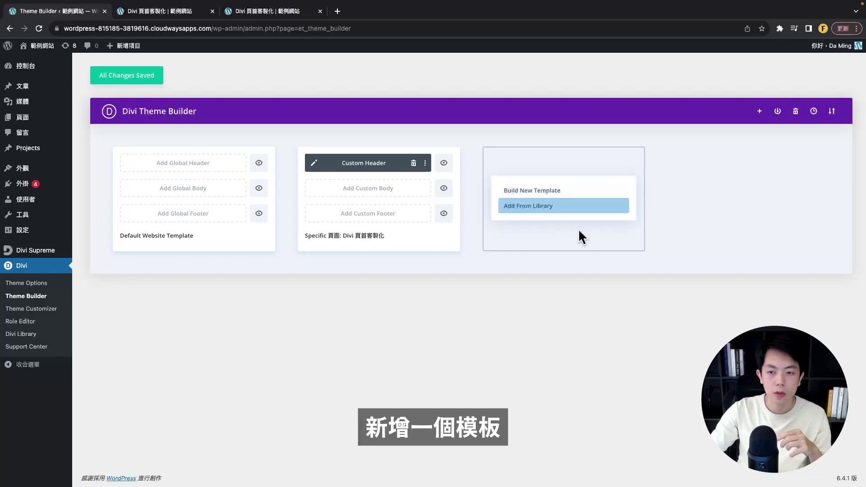
left_click(508, 193)
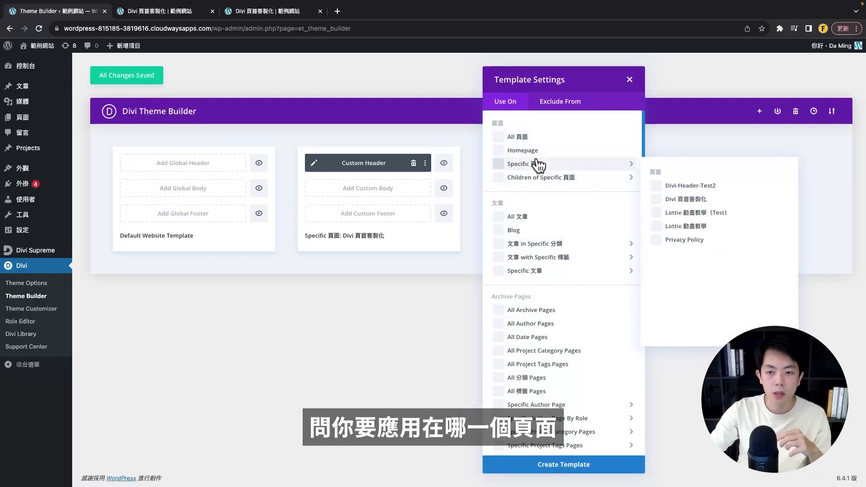
left_click(235, 271)
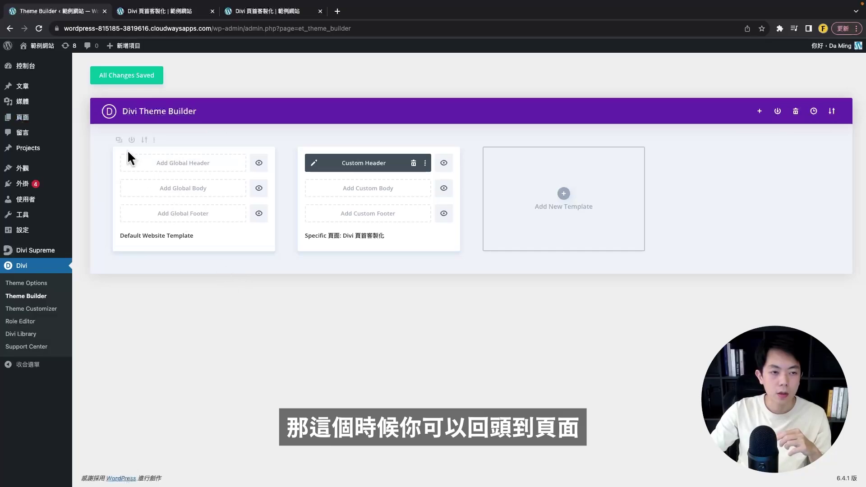
- Create a new WordPress page in a separate browser tab, title it header-test and publish it
mouse_move(13, 118)
right_click(109, 132)
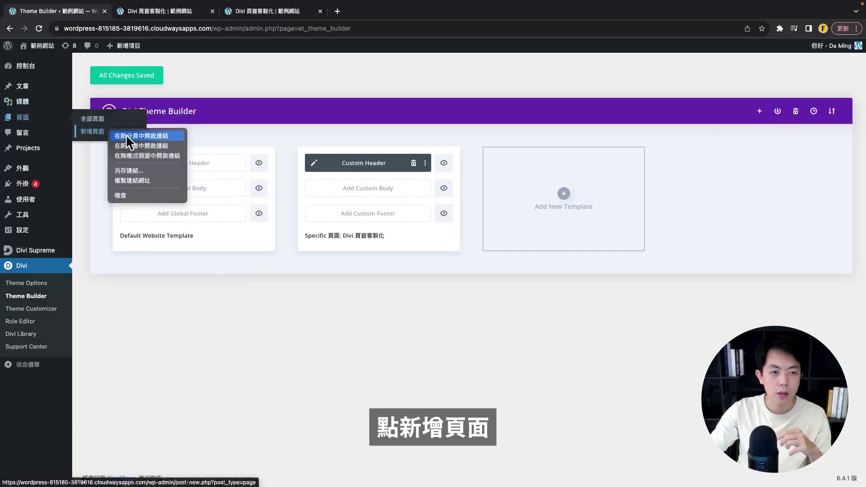
left_click(127, 136)
left_click(203, 14)
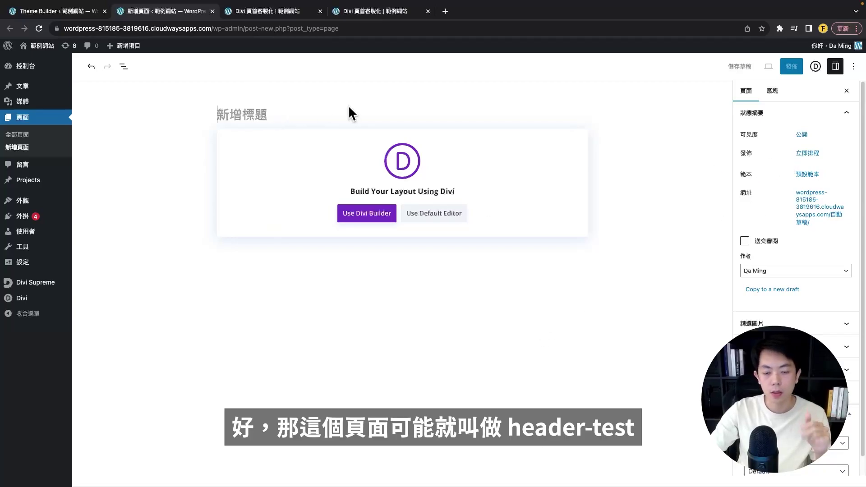
type("d")
type("eader")
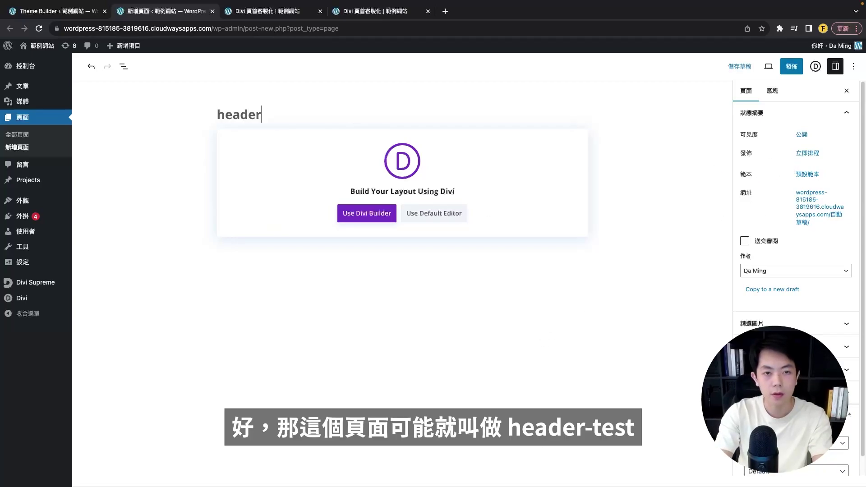
type("-test")
left_click(792, 66)
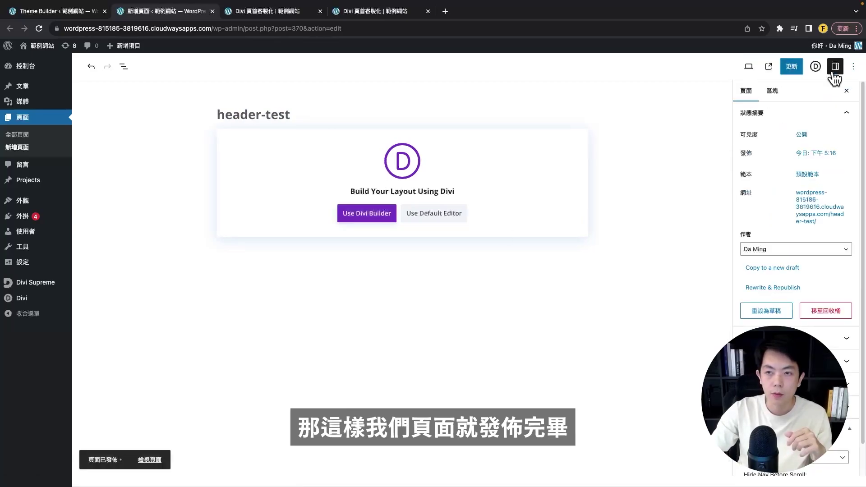
- Build a new template in the Divi Theme Builder assigned only to the header-test page, and save the changes
mouse_move(30, 301)
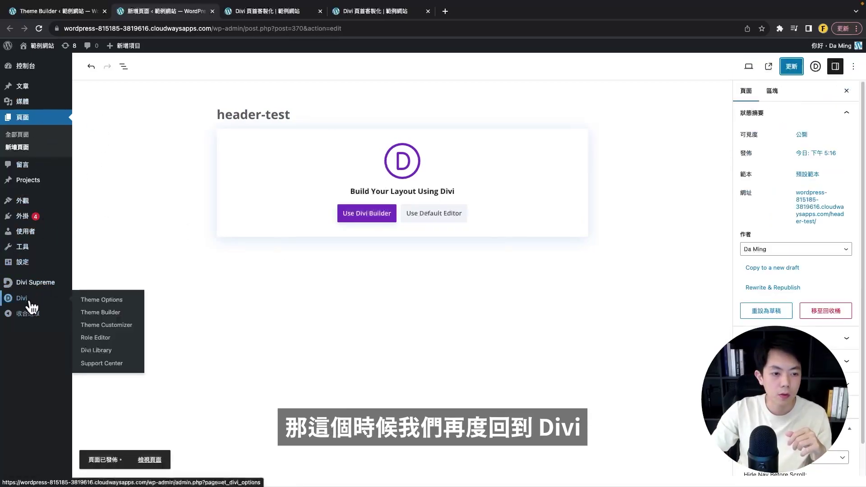
left_click(107, 315)
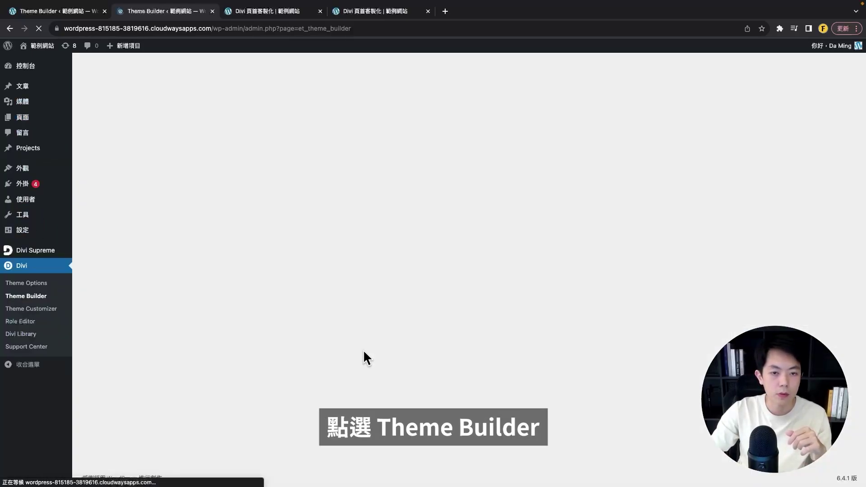
left_click(562, 192)
left_click(557, 195)
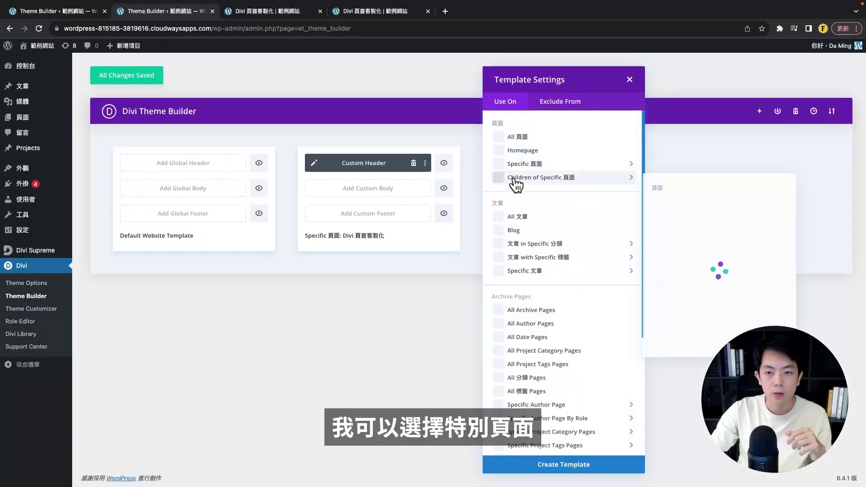
mouse_move(519, 169)
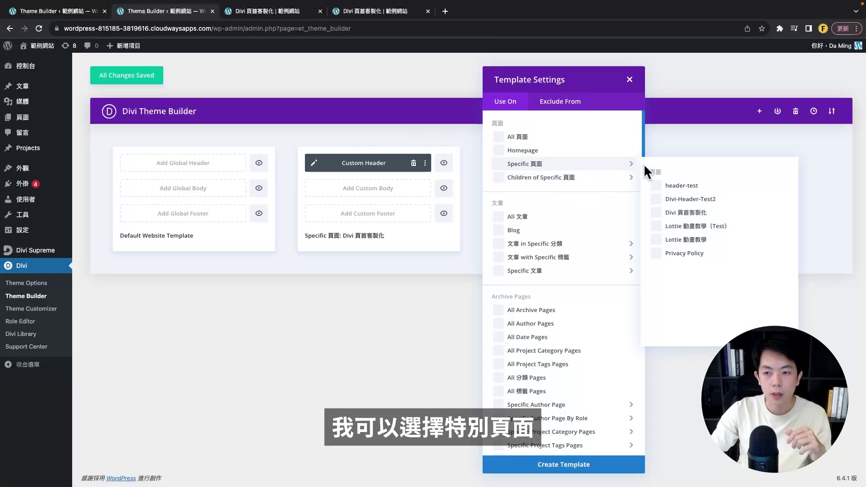
mouse_move(695, 185)
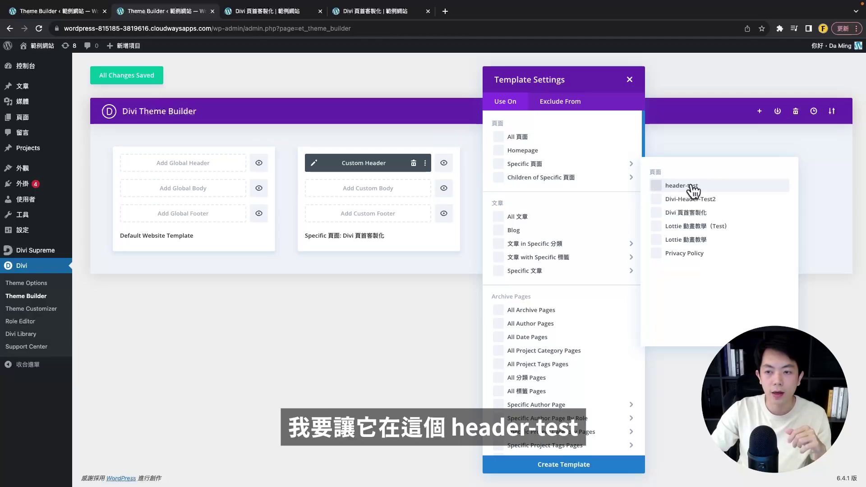
left_click(657, 186)
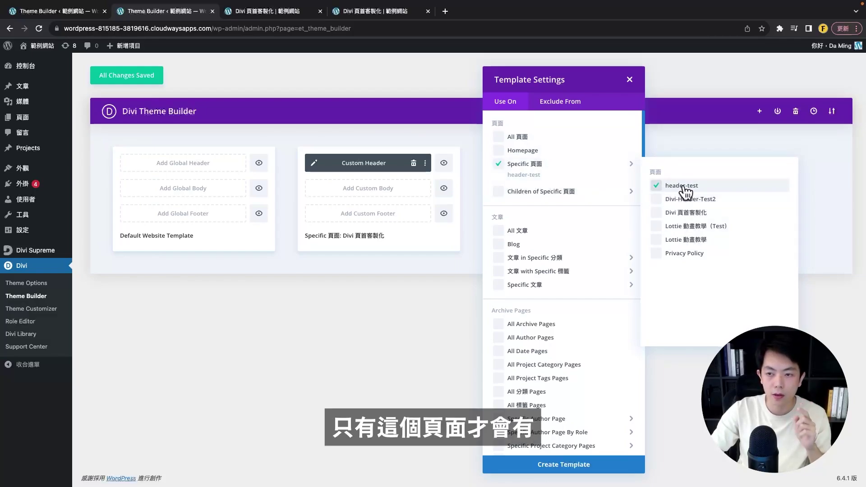
left_click(564, 465)
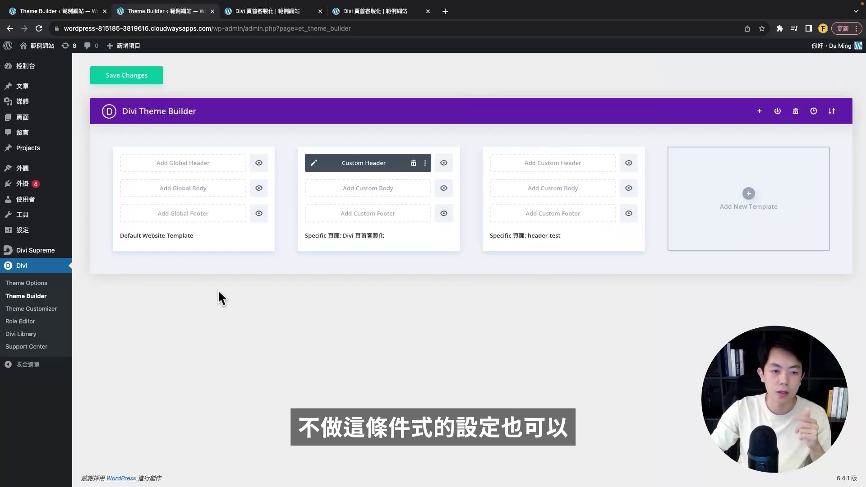
mouse_move(137, 142)
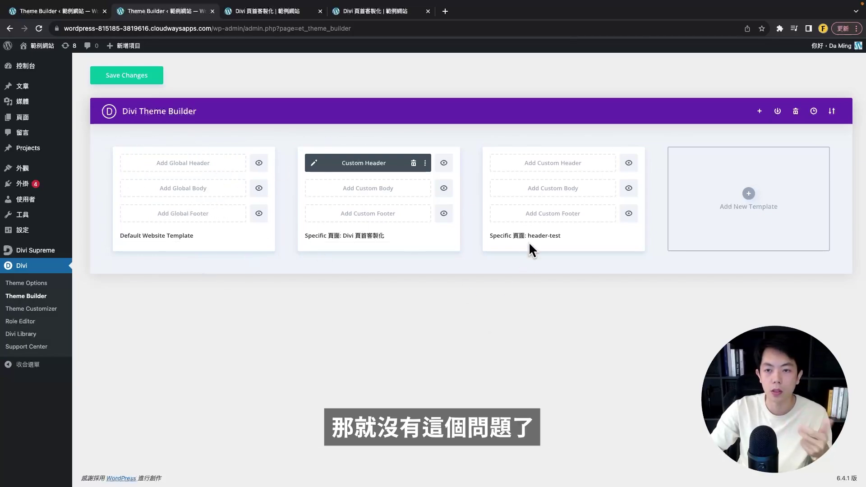
left_click(139, 78)
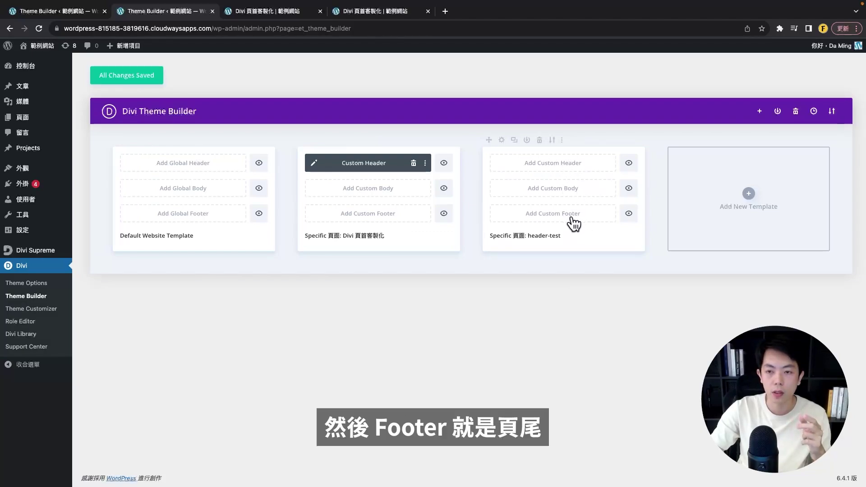
- Start building a custom header for the header-test template
left_click(570, 170)
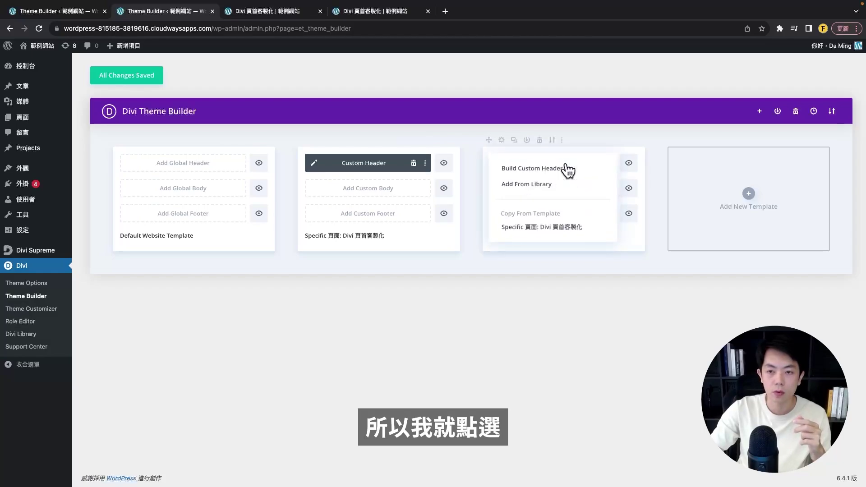
left_click(533, 169)
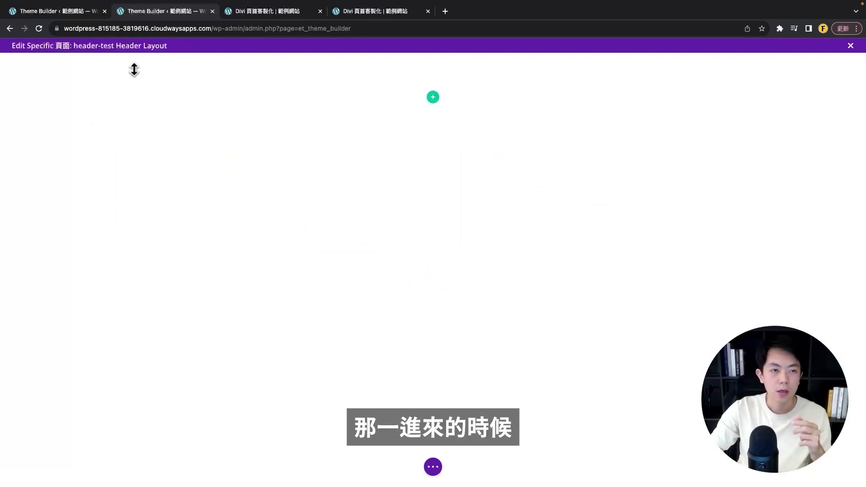
mouse_move(465, 179)
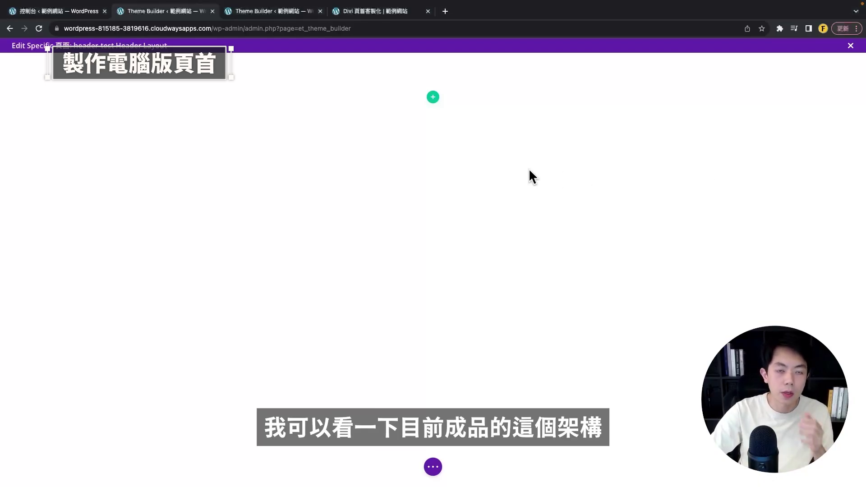
- Review the finished Divi 頁首客製化 header layout for reference, and insert a row with three equal columns into the header-test header's section
left_click(268, 15)
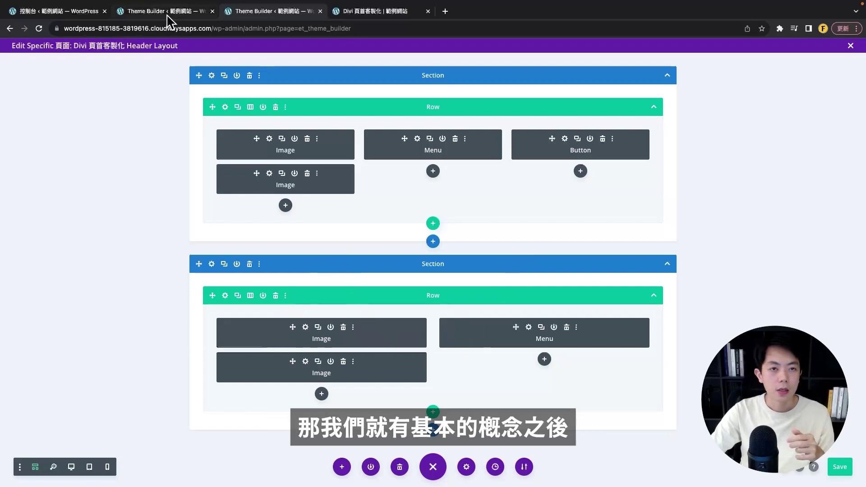
left_click(148, 14)
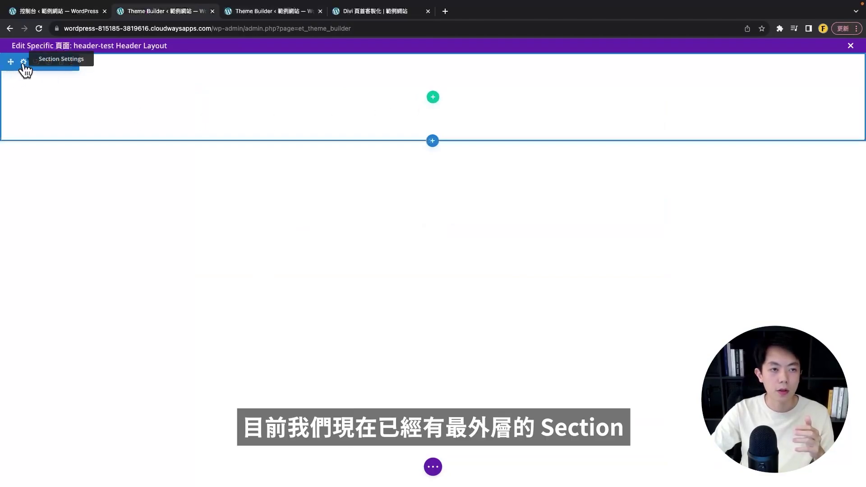
left_click(433, 99)
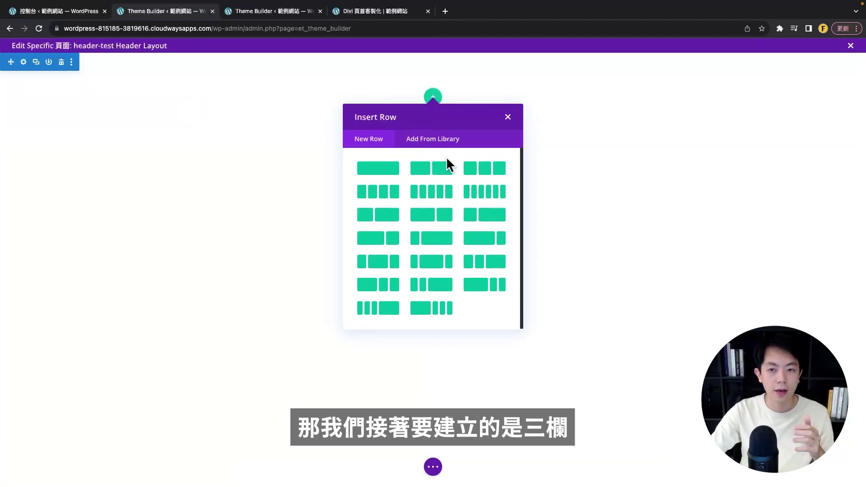
left_click(483, 169)
- Add a second three-column row below the first one and delete it again
left_click(433, 123)
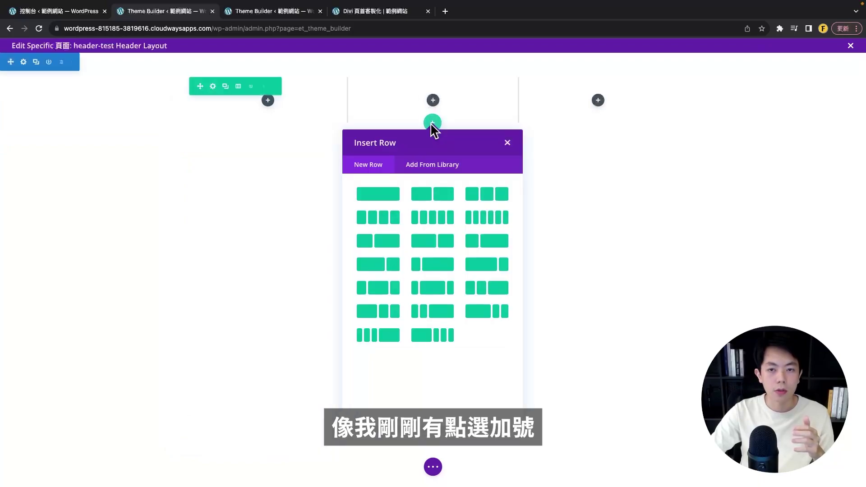
left_click(484, 195)
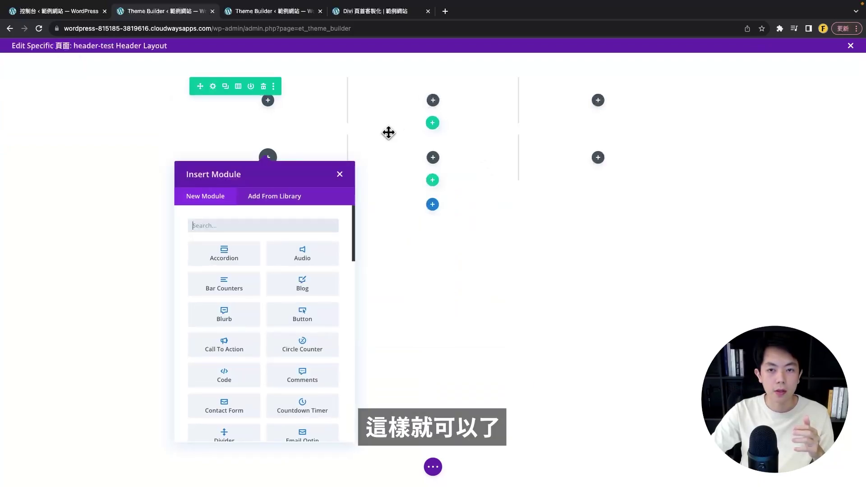
left_click(388, 166)
left_click(264, 144)
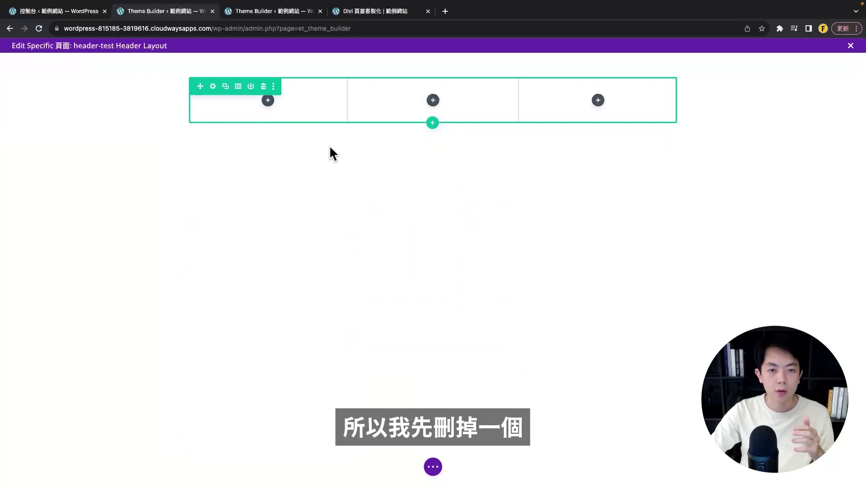
- Add an Image module to the row's first column, using the white FNKW logo from the media library
left_click(268, 101)
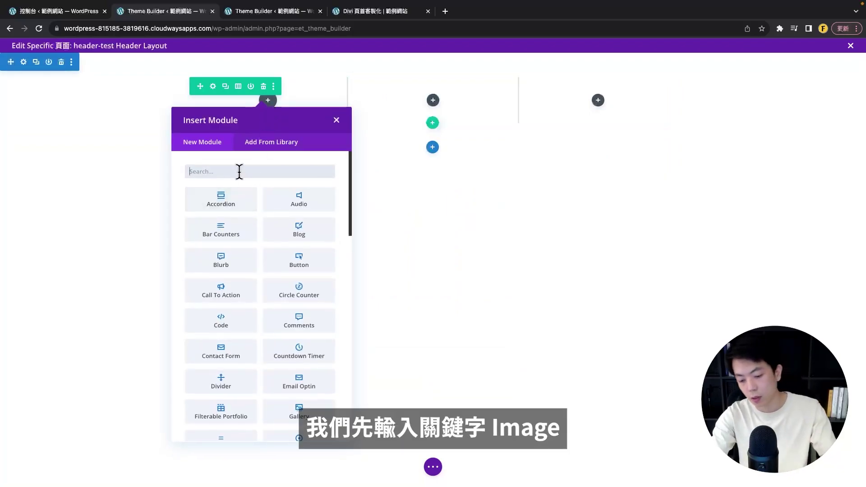
type("image")
left_click(220, 199)
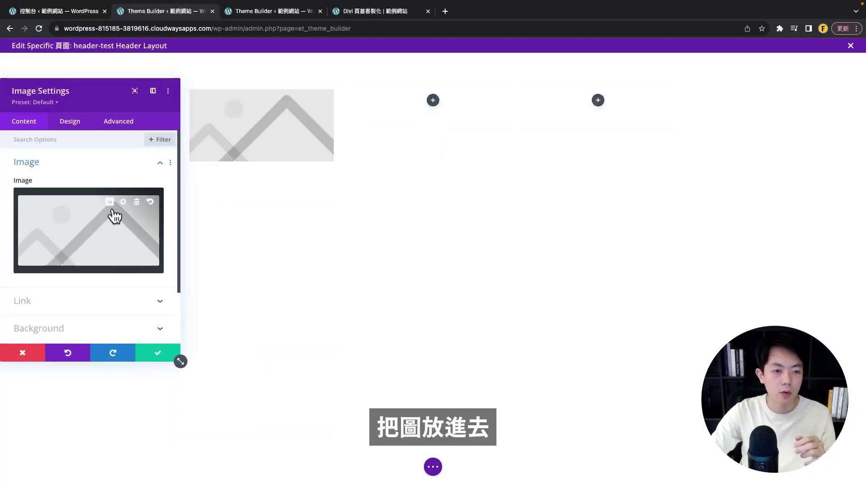
left_click(81, 250)
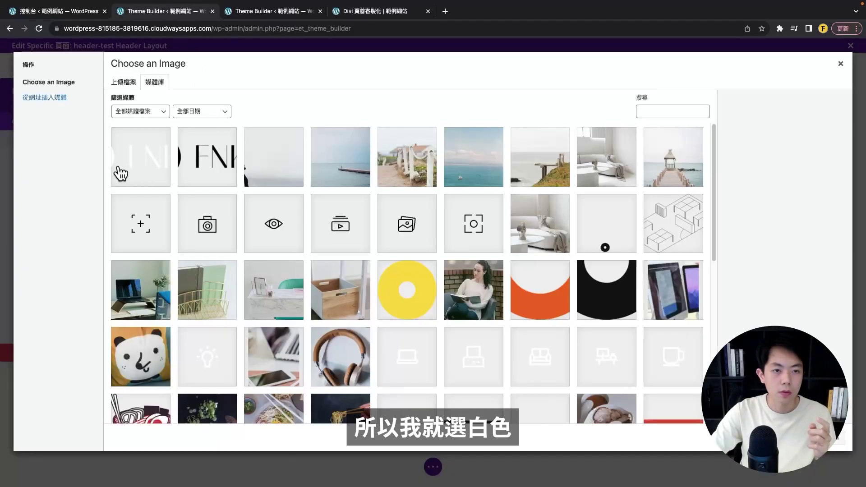
left_click(151, 148)
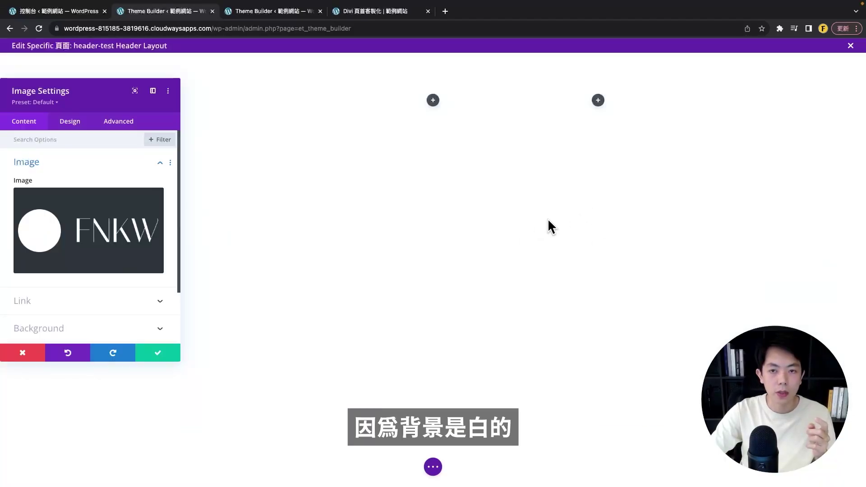
left_click(156, 352)
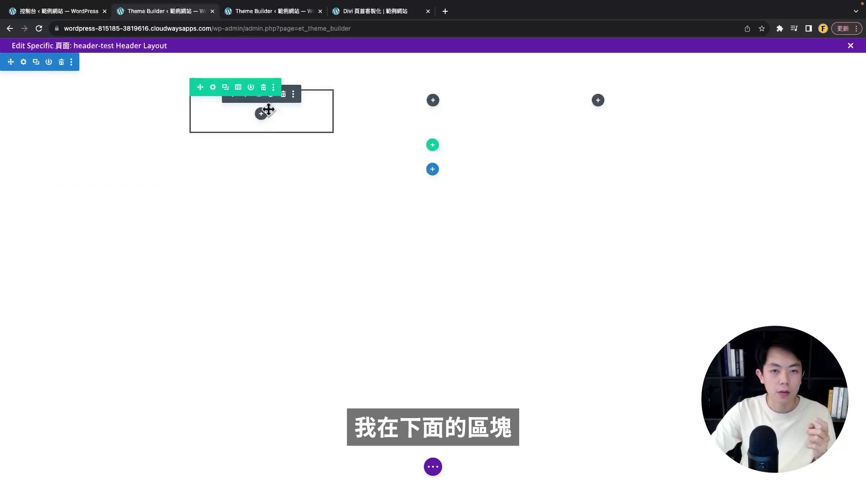
- Add a second Image module with the black FNKW logo below the white one, and check the logo's scroll behaviour on the Divi 頁首客製化 page
left_click(261, 113)
type("image")
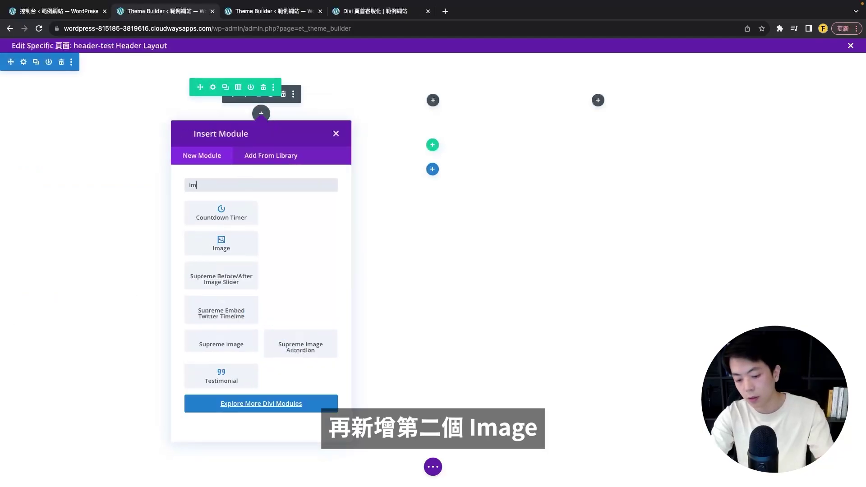
left_click(221, 212)
left_click(120, 222)
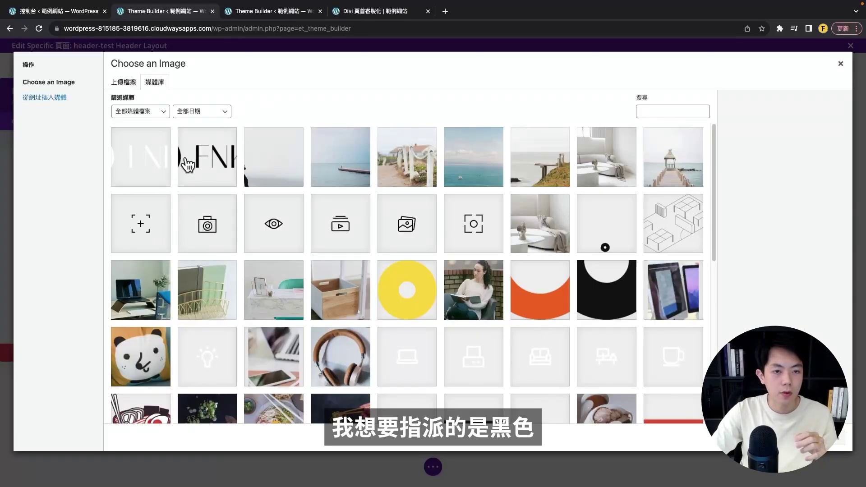
left_click(199, 162)
left_click(834, 437)
left_click(365, 16)
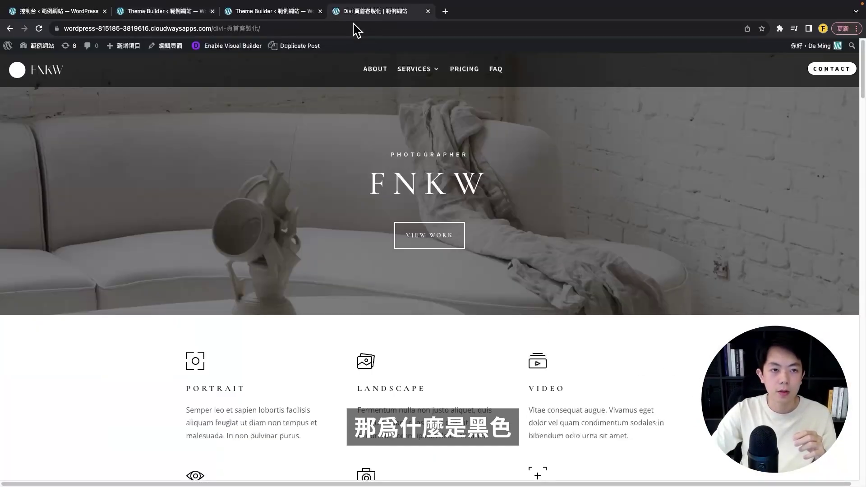
scroll(140, 152, "down", 5)
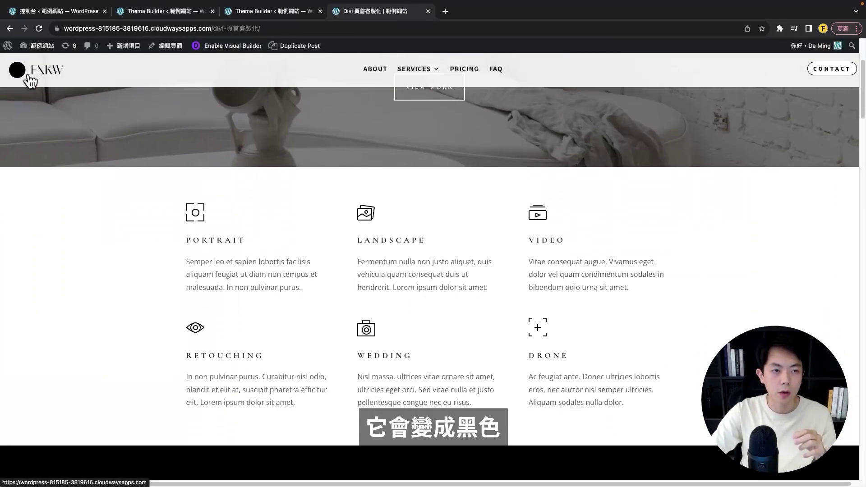
scroll(27, 81, "up", 5)
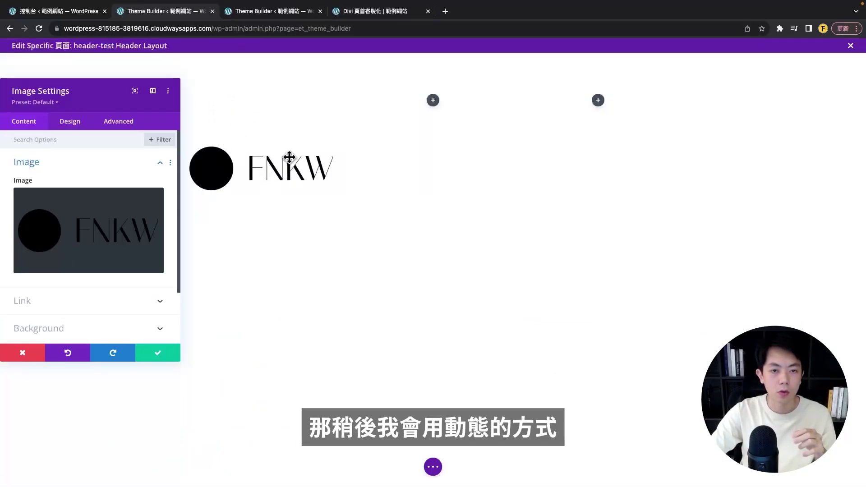
- Add a Menu module to the row's middle column and a Button module to its third column
left_click(434, 103)
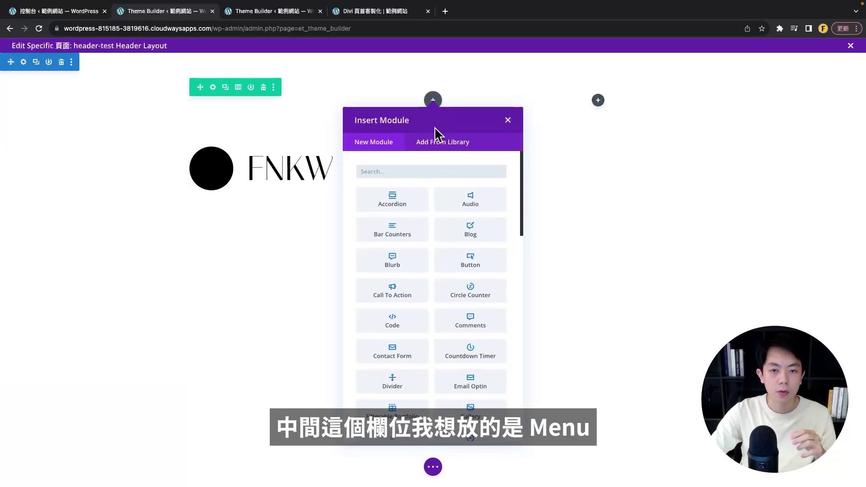
type("menu")
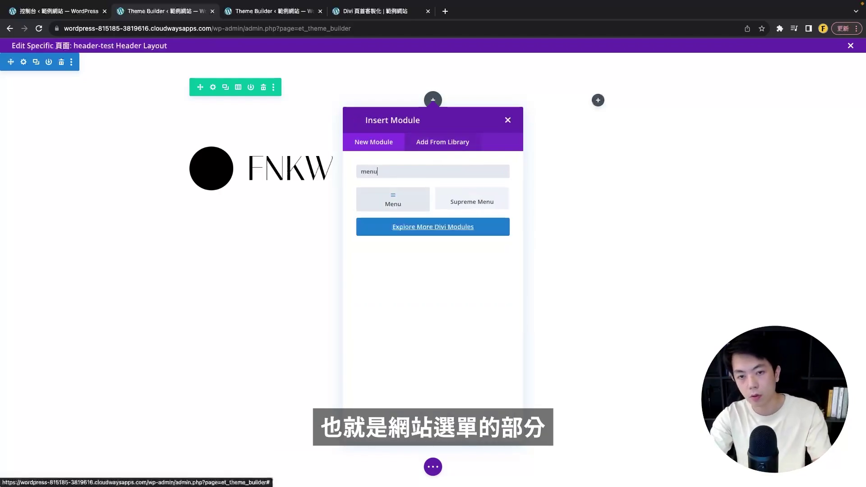
left_click(399, 197)
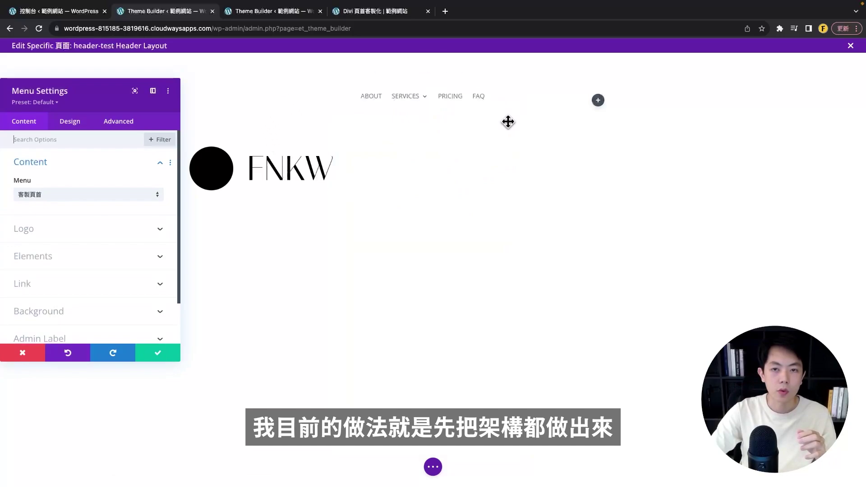
left_click(598, 100)
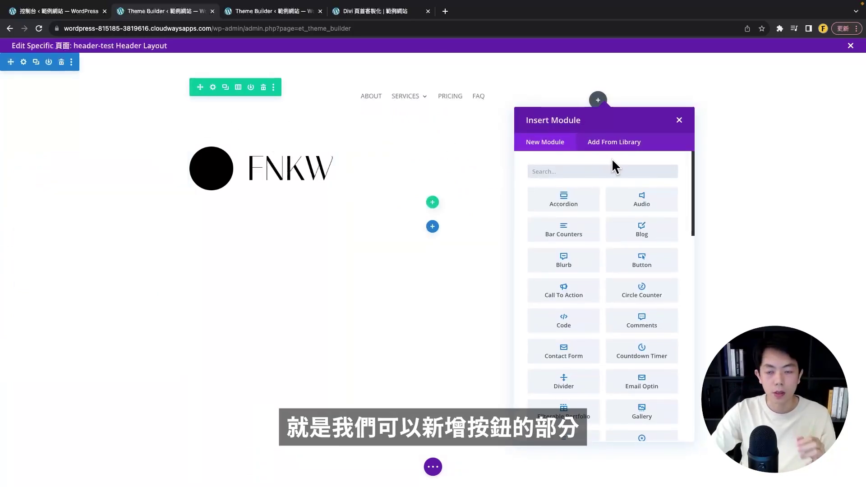
type("but")
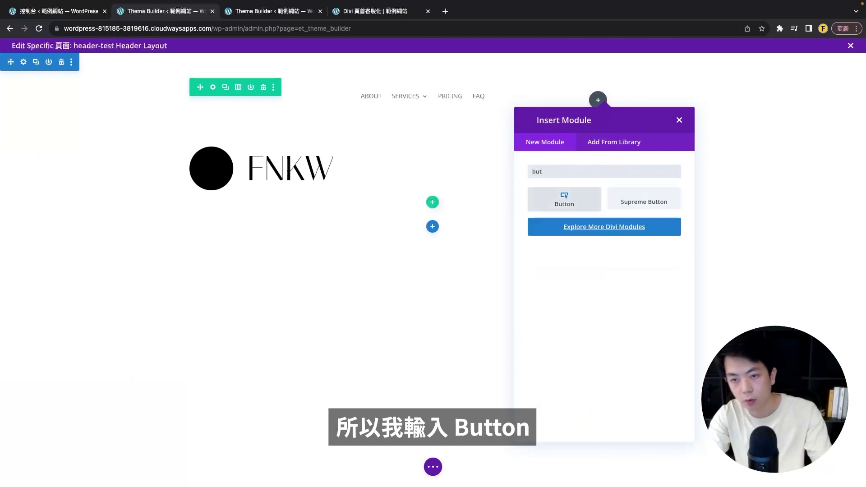
left_click(580, 208)
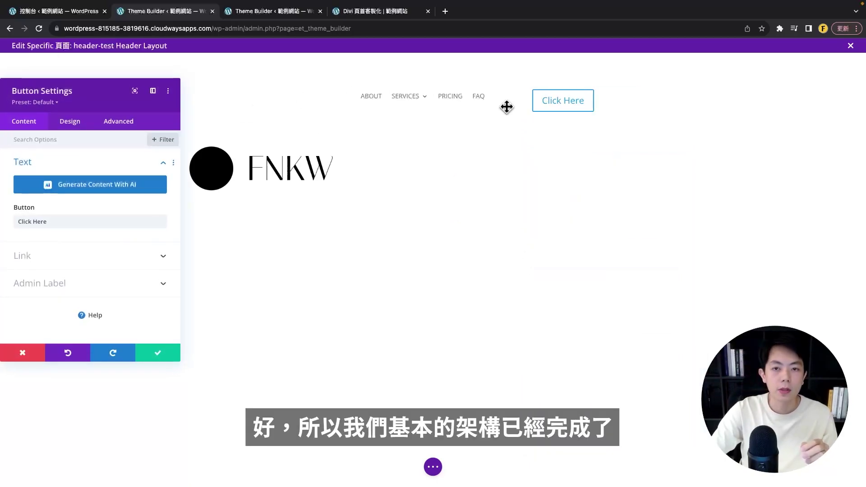
- Dock the module settings window to the side of the builder and show the header layout in wireframe view
left_click(433, 467)
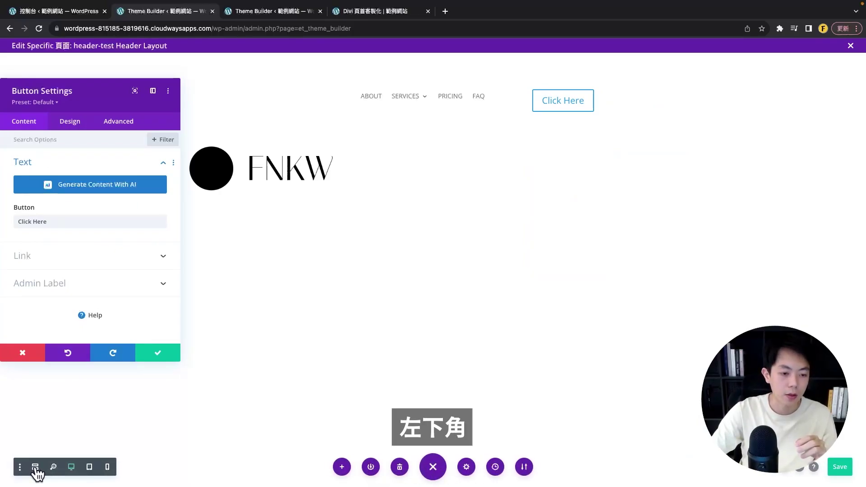
left_click(35, 468)
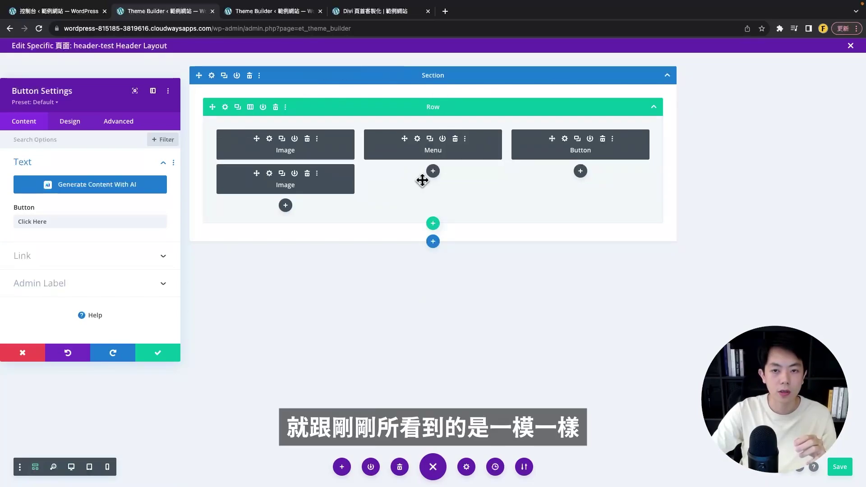
left_click(36, 468)
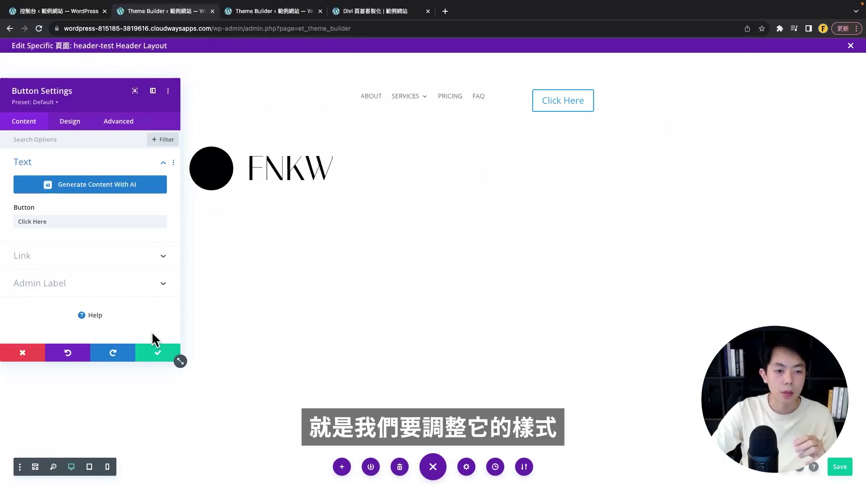
left_click(153, 90)
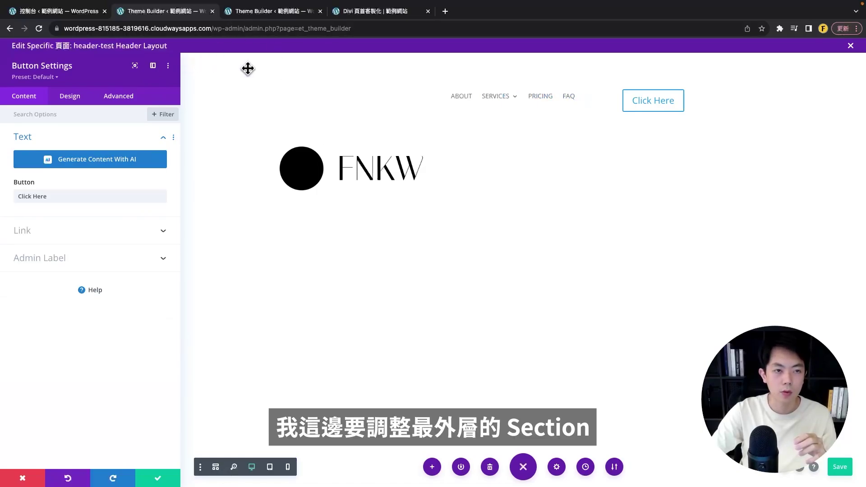
key("ctrl+shift+w")
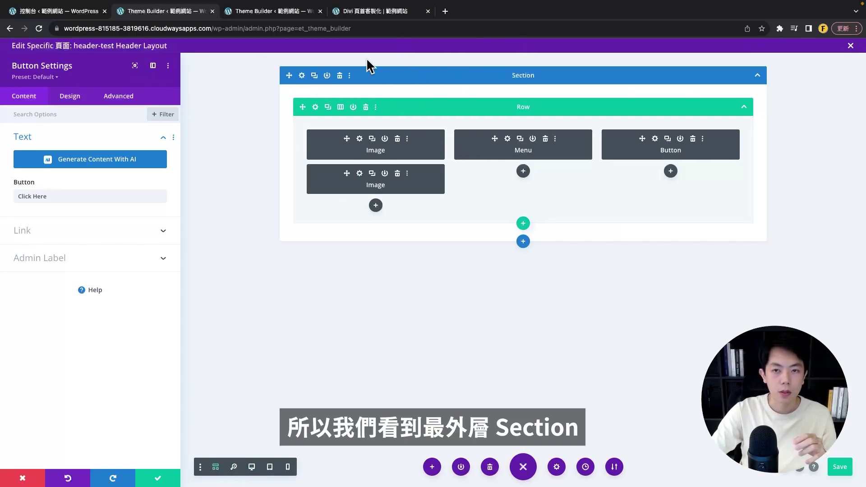
- Set the header section's background color to rgba(0,0,0,0.6) and check both logos in the visual desktop view
left_click(302, 76)
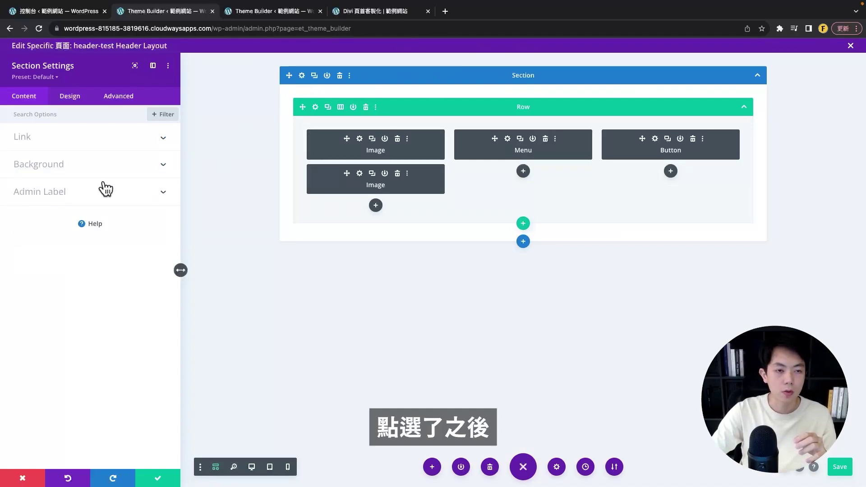
left_click(52, 169)
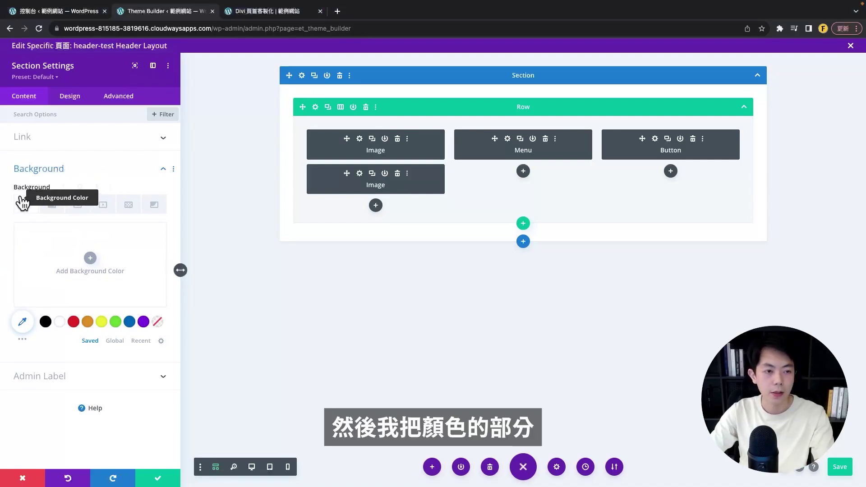
left_click(24, 322)
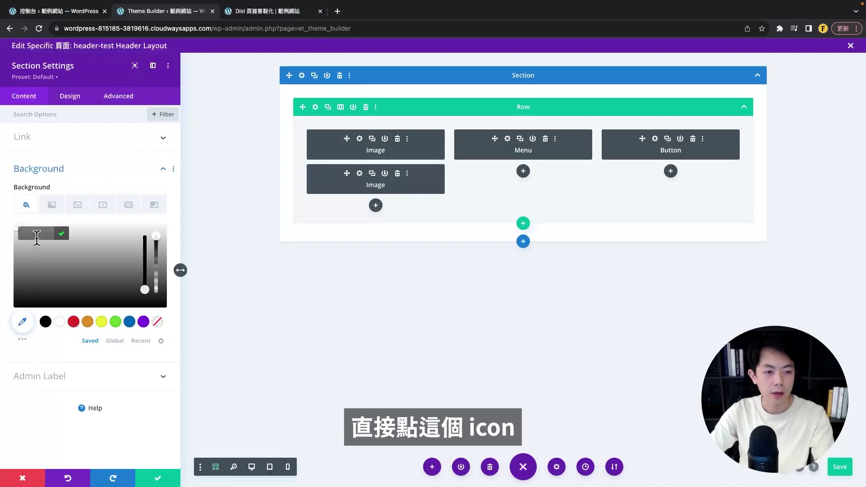
type("rgba(0,0,0,0.6)")
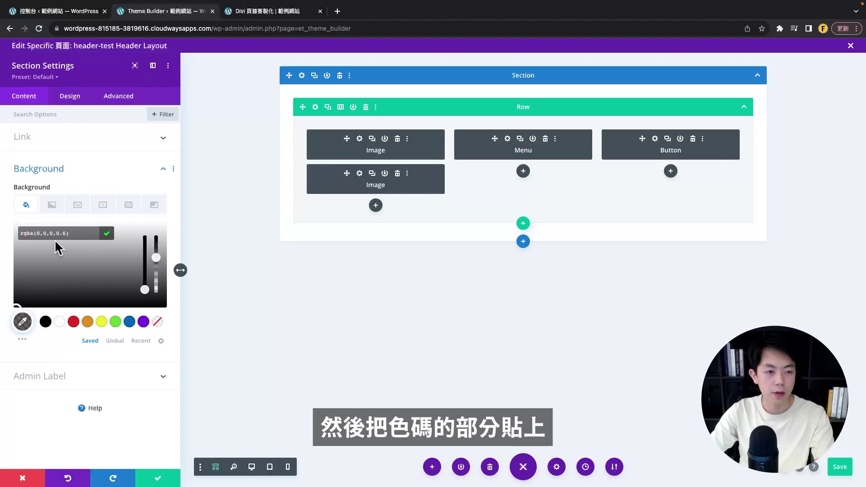
left_click(107, 233)
left_click(216, 467)
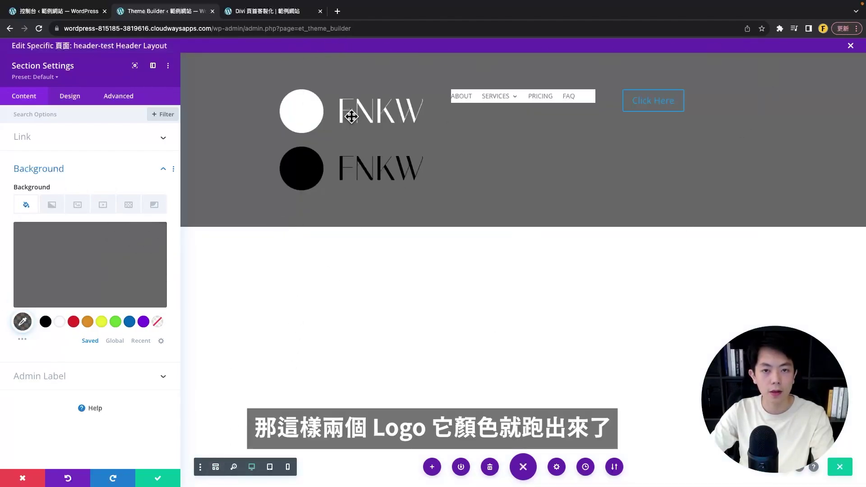
left_click(216, 467)
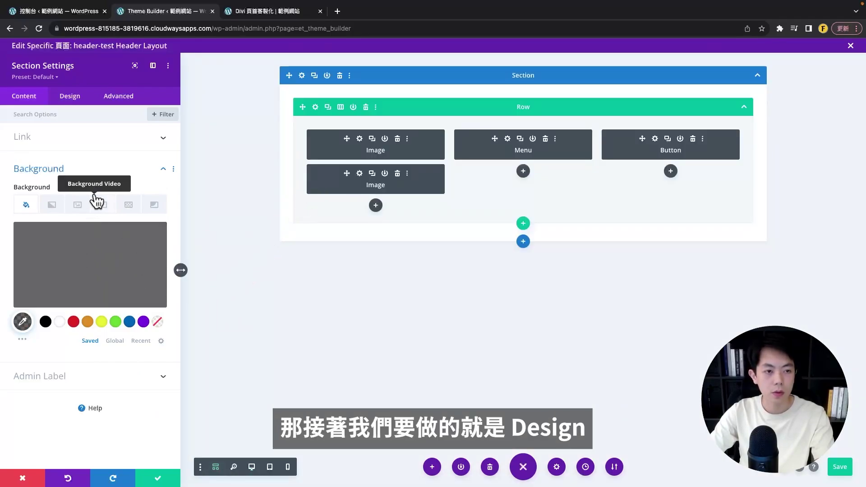
- Link the header section's top and bottom padding and set both to 10px
left_click(73, 97)
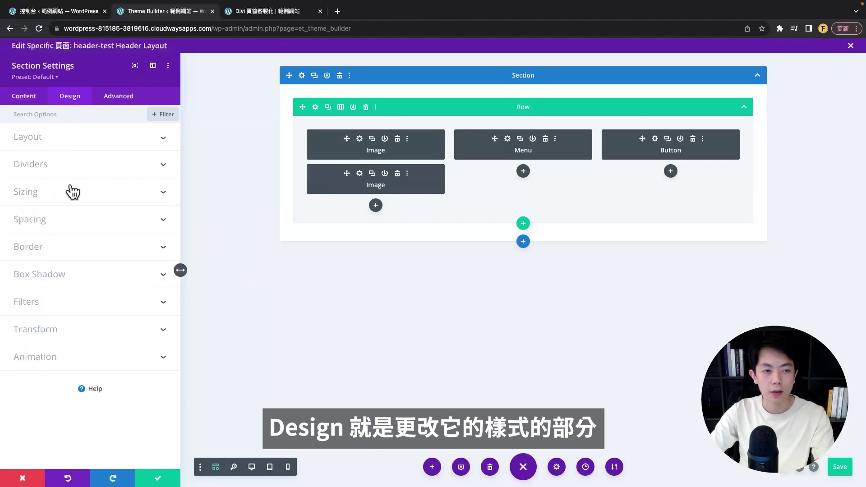
left_click(69, 145)
left_click(69, 146)
left_click(60, 168)
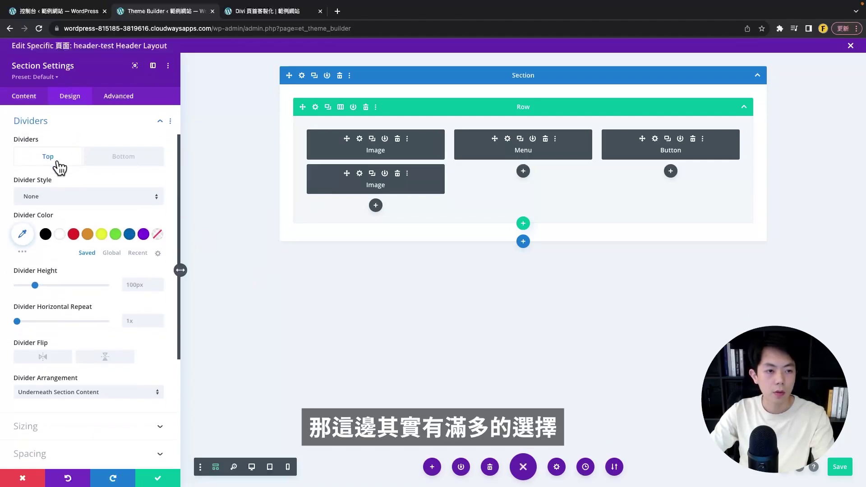
left_click(55, 121)
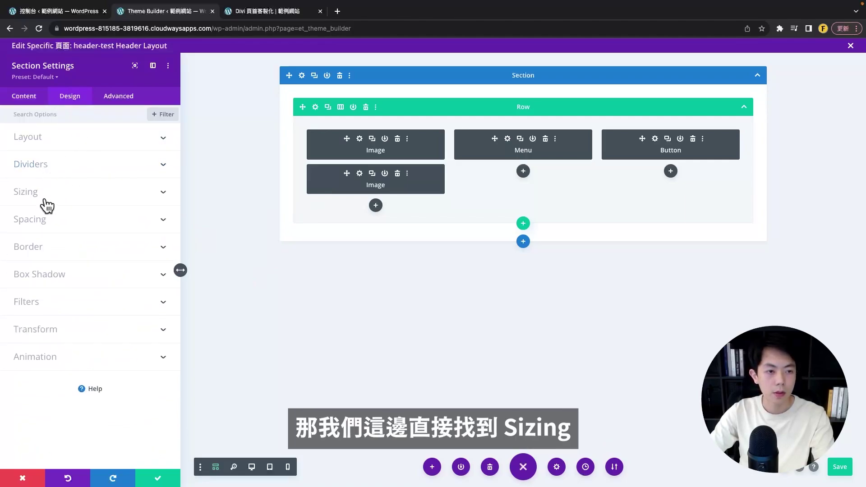
left_click(25, 193)
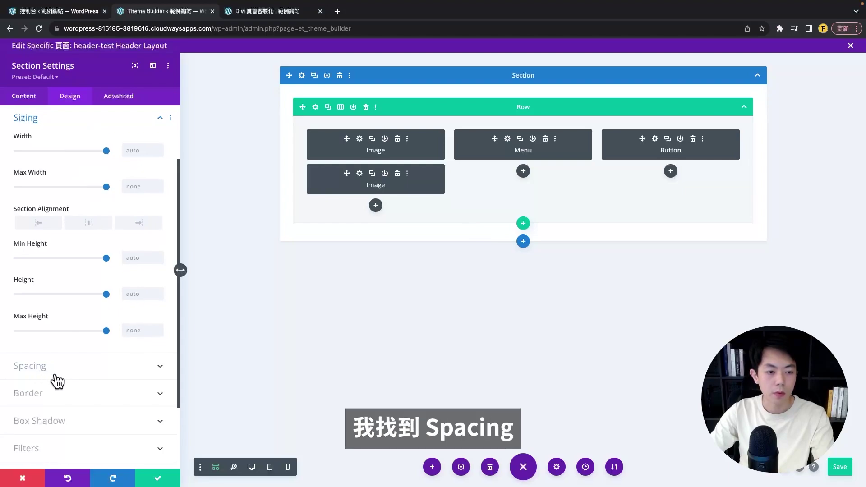
scroll(56, 381, "down", 3)
left_click(33, 284)
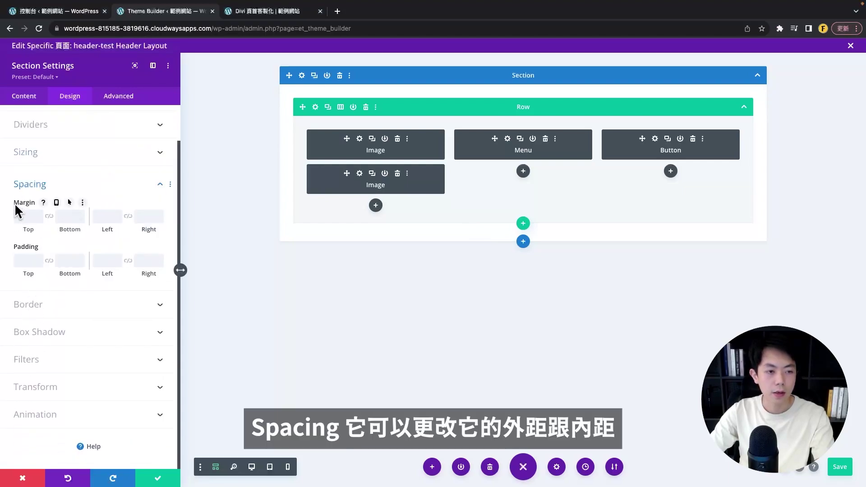
left_click(49, 260)
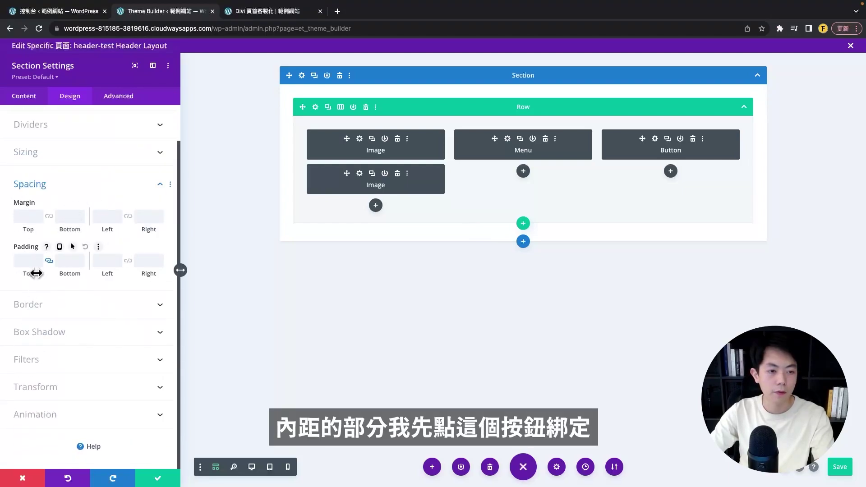
left_click(24, 262)
type("10")
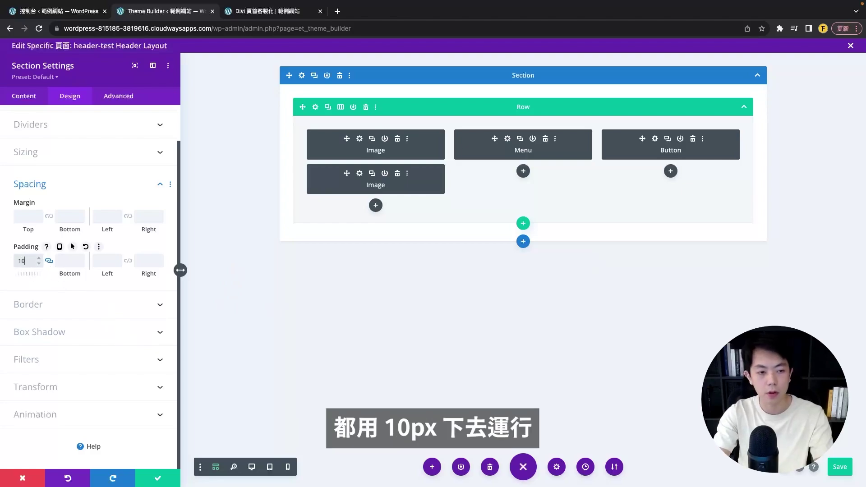
type("px")
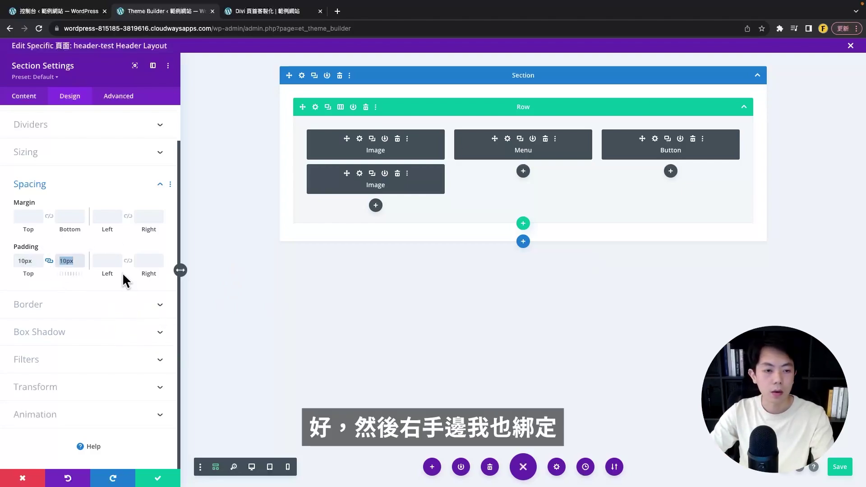
- Link the section's left and right padding, set both to 0px and show the header in the visual desktop view
left_click(128, 262)
left_click(112, 261)
type("0")
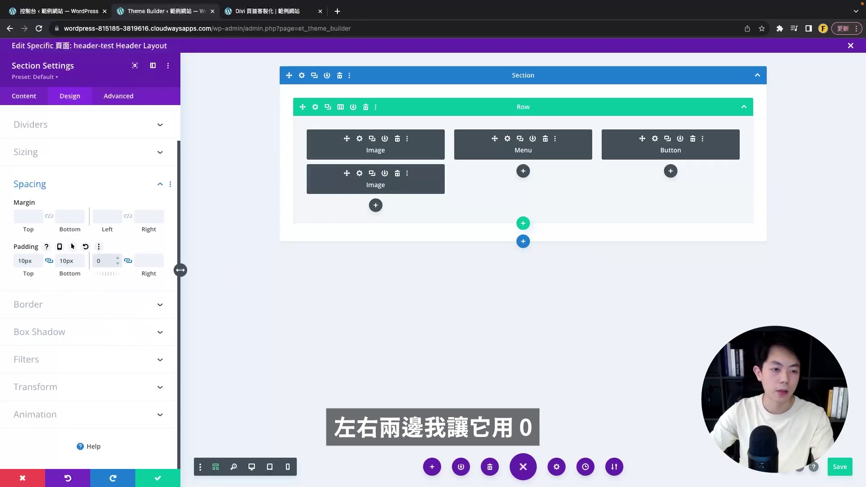
type("px")
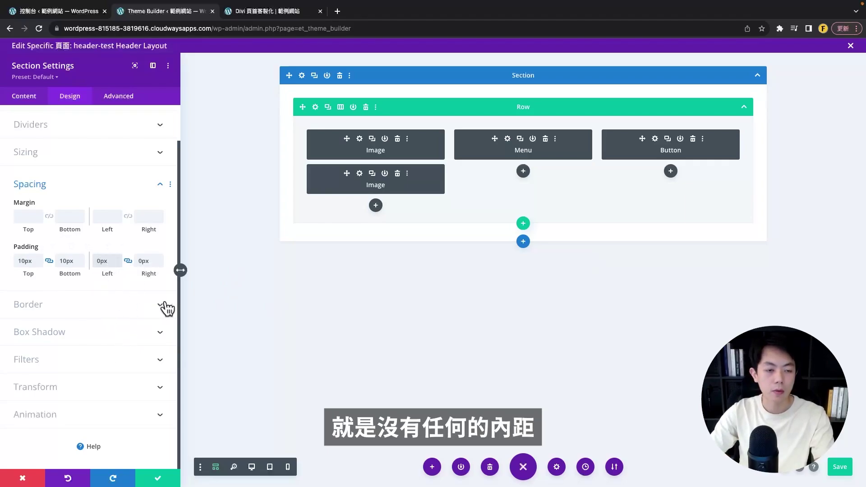
left_click(216, 467)
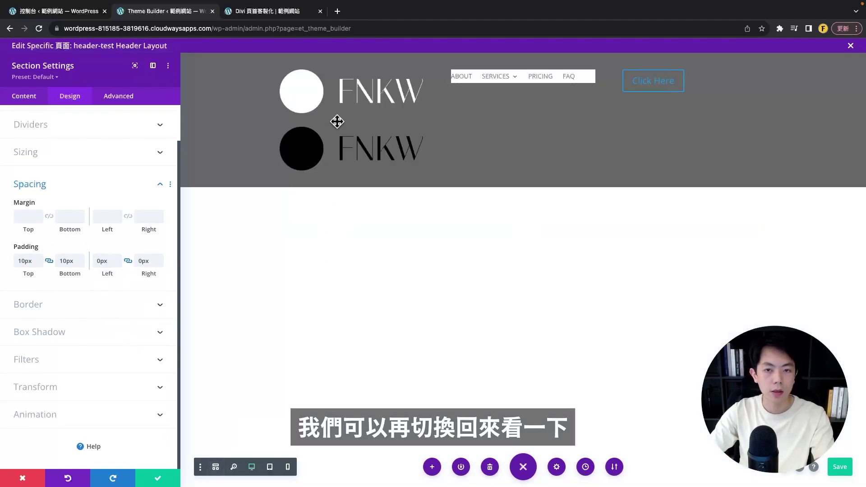
- Try the section's linked top and bottom padding at 0px and 5px in the preview, and restore both to 10px
left_click(39, 263)
left_click(39, 263)
left_click(39, 263)
left_click(39, 263)
left_click(39, 263)
left_click(40, 263)
left_click(40, 263)
left_click(39, 263)
left_click(39, 263)
left_click(40, 263)
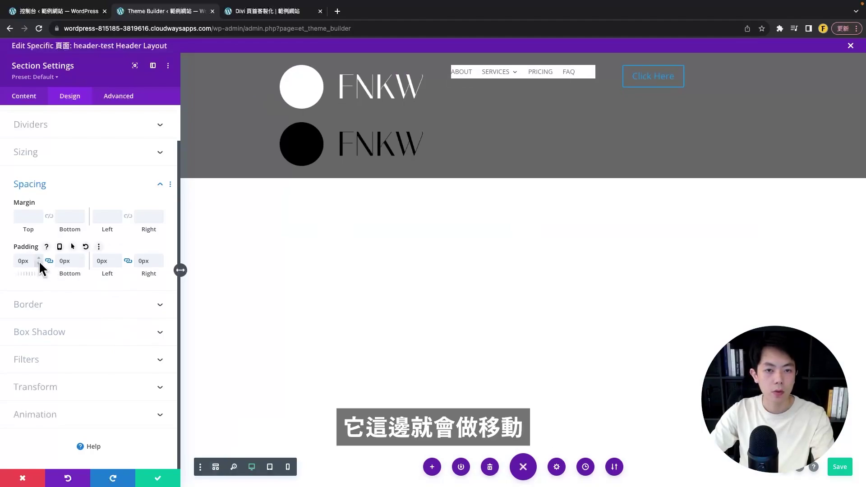
left_click(40, 258)
left_click(40, 259)
left_click(40, 258)
left_click(39, 258)
left_click(39, 258)
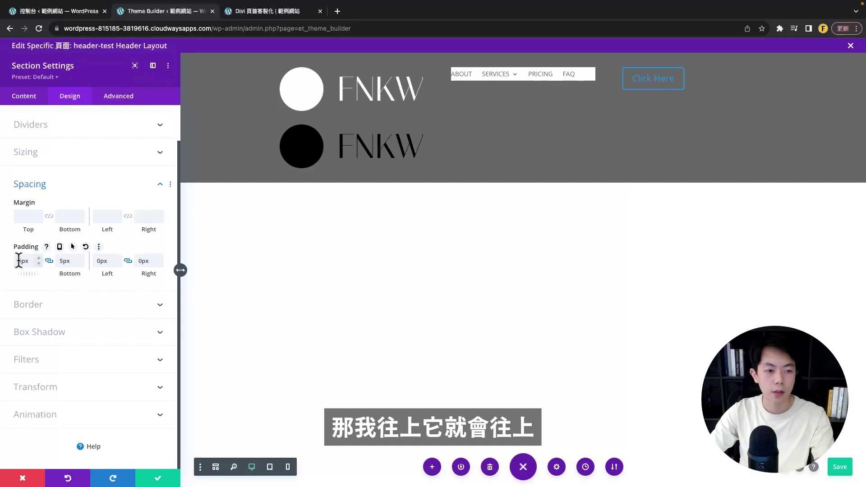
type("10")
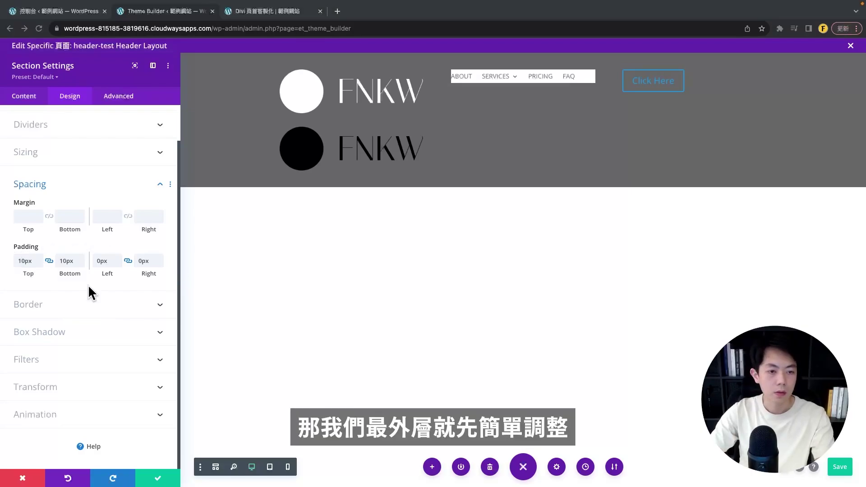
- Apply the section settings and open the row's settings from the wireframe view
left_click(156, 476)
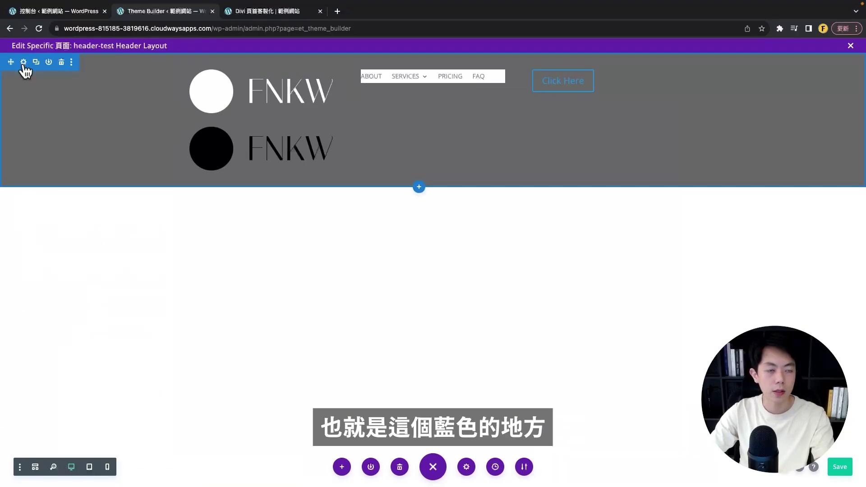
left_click(36, 468)
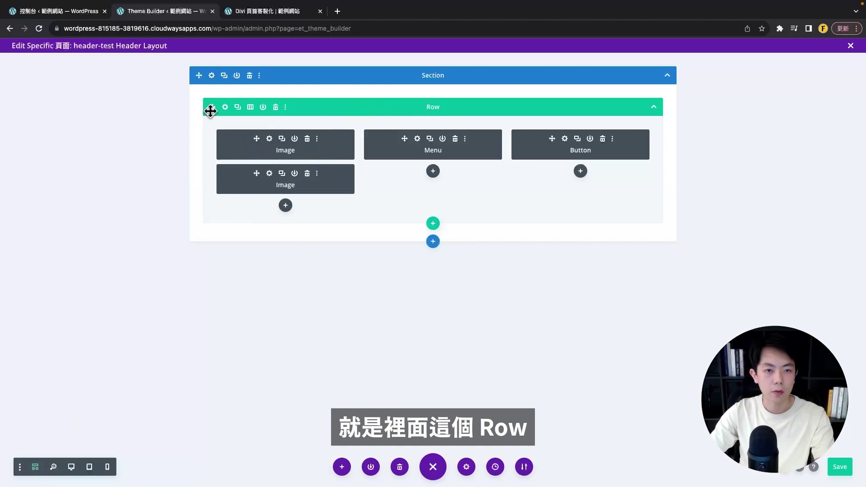
left_click(225, 108)
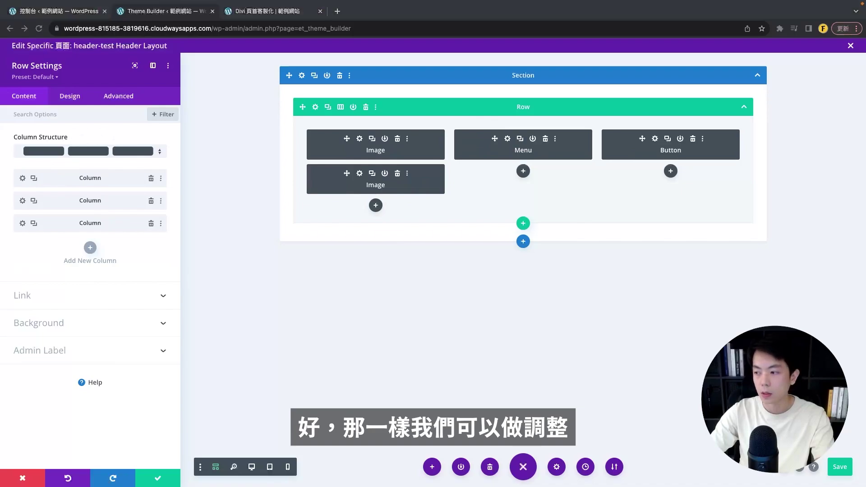
- Enable the row's custom gutter width and set it to 1, previewing the header in the visual desktop view
left_click(72, 96)
left_click(24, 138)
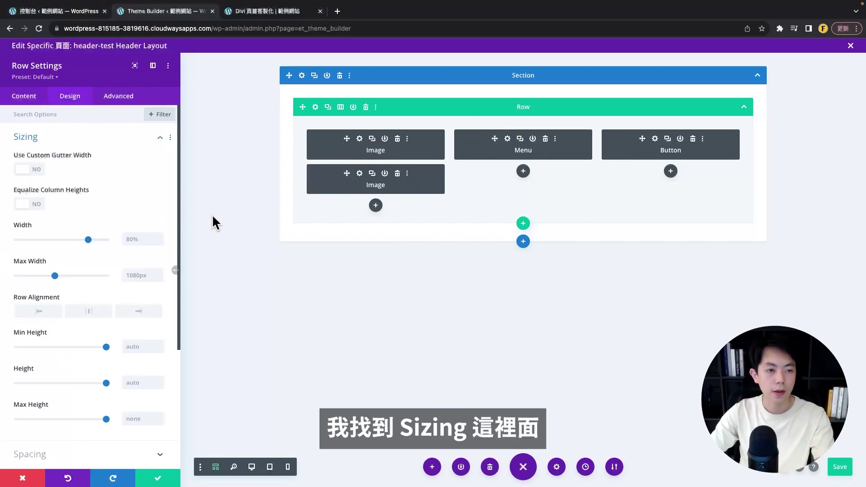
left_click(33, 170)
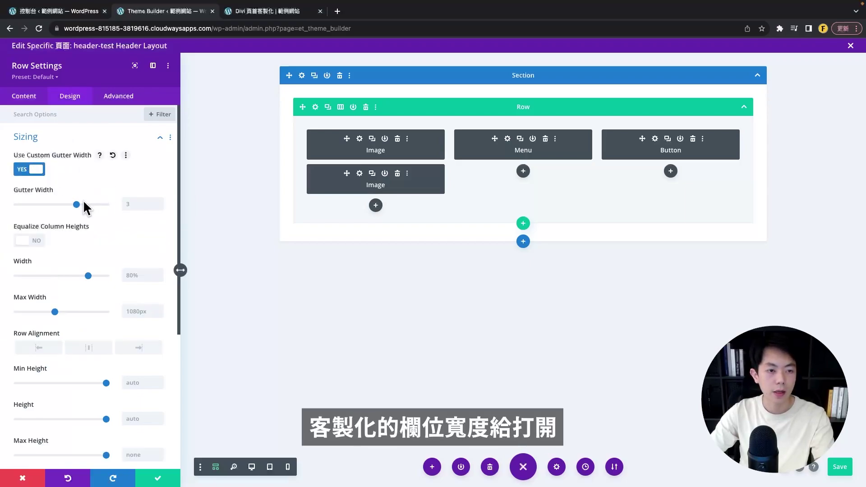
left_click(217, 468)
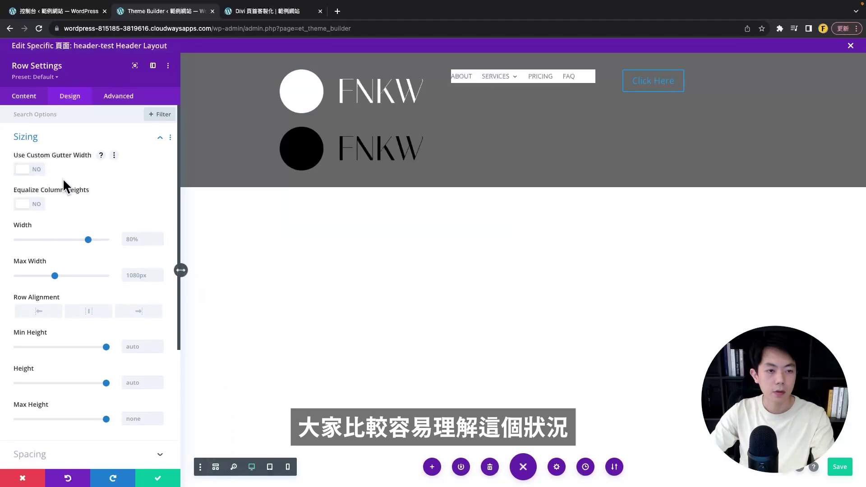
left_click(30, 170)
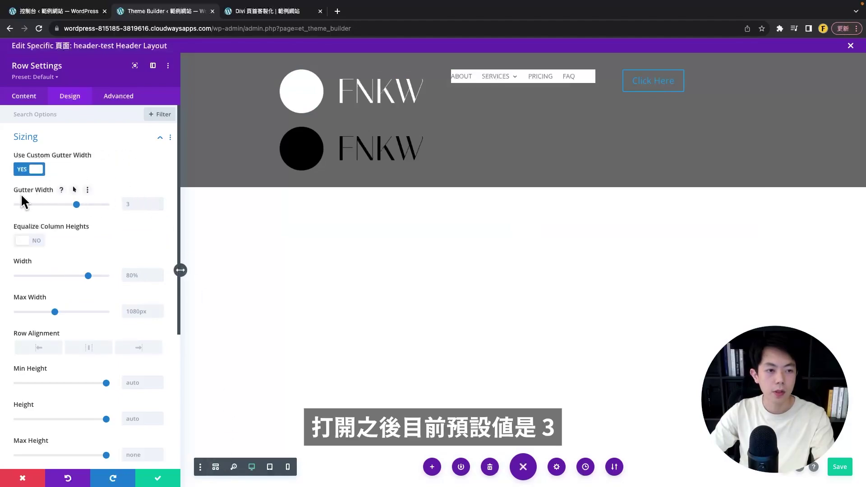
left_click_drag(66, 205, 56, 204)
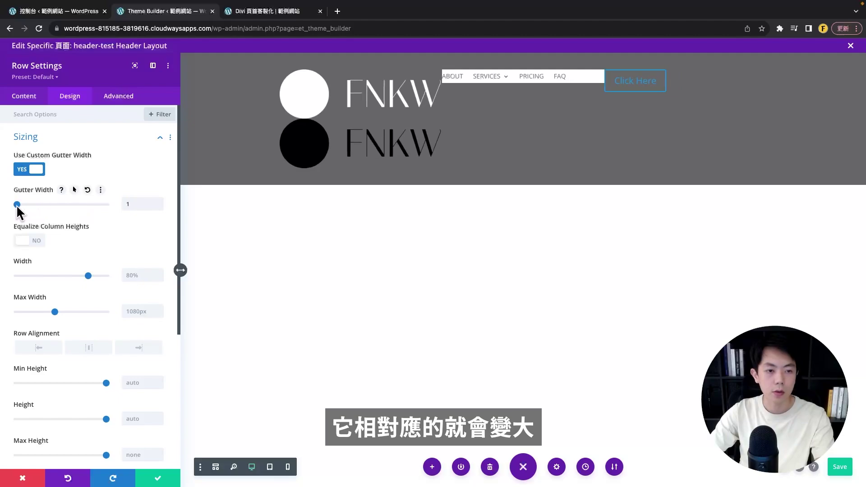
left_click(76, 205)
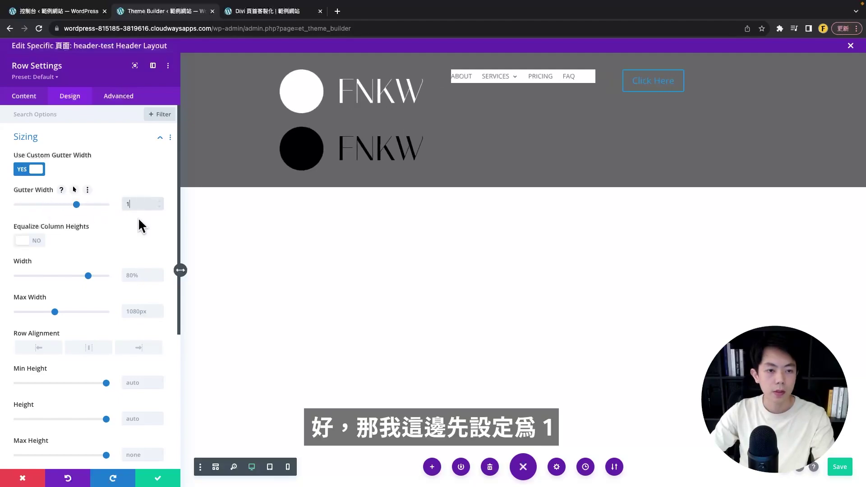
type("1")
left_click(135, 218)
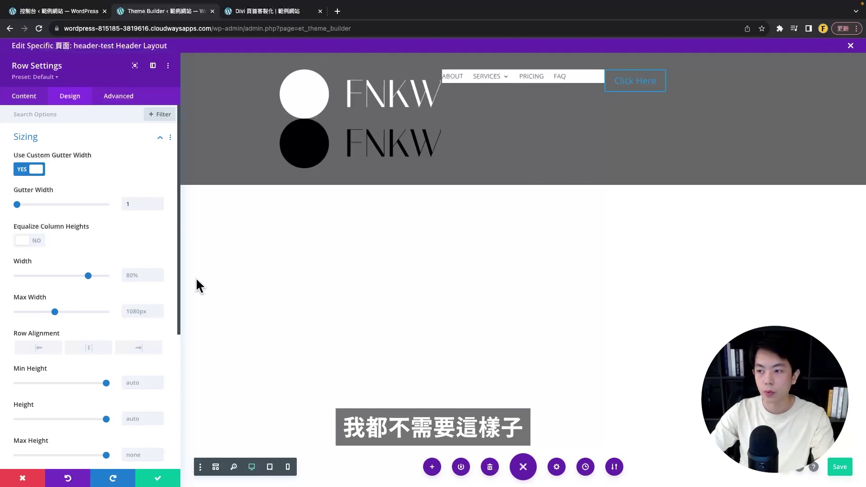
- Set the row's width to 100vw and its maximum width to 100%
scroll(90, 271, "down", 1)
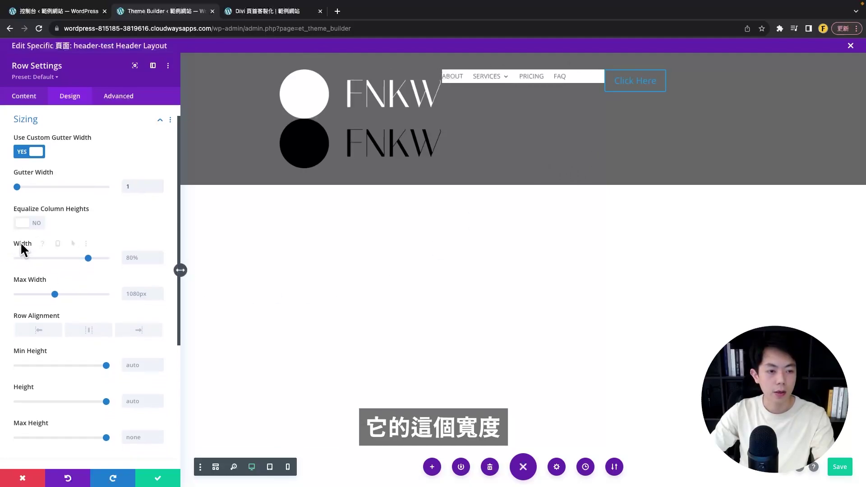
triple_click(137, 258)
type("100vw")
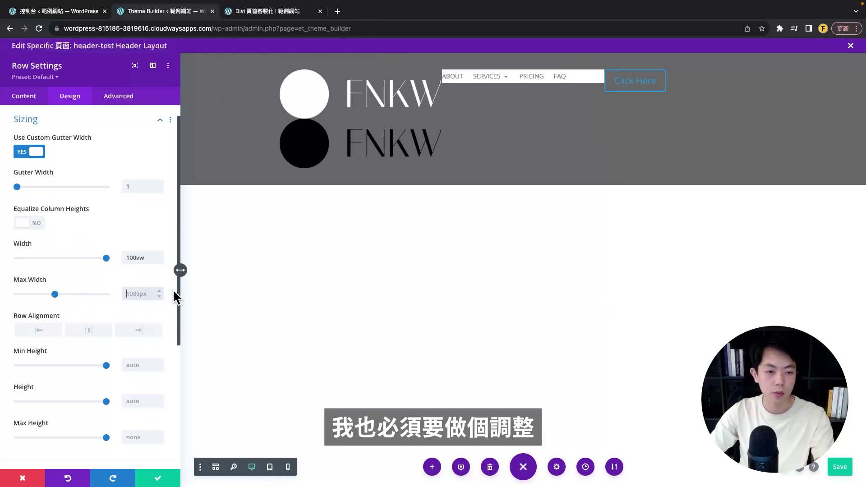
type("100%")
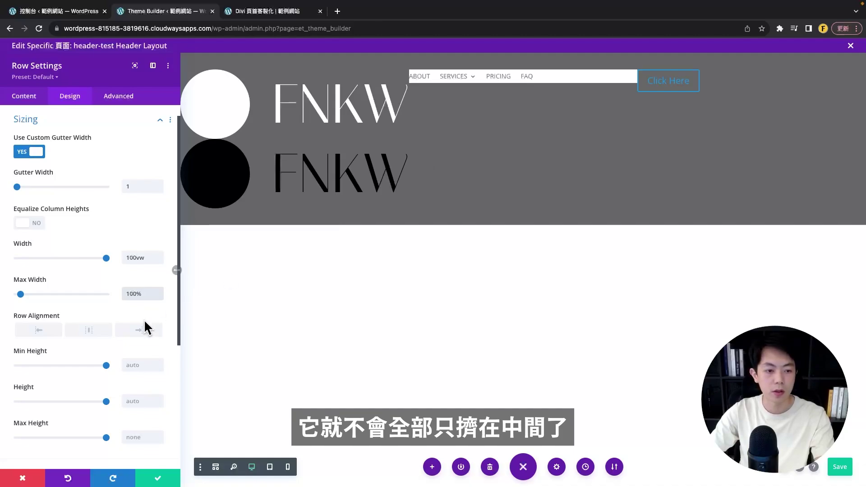
key("super+Tab")
- Set the row's linked top and bottom padding to 10px and linked left and right padding to 20px, and apply the settings
scroll(71, 332, "down", 5)
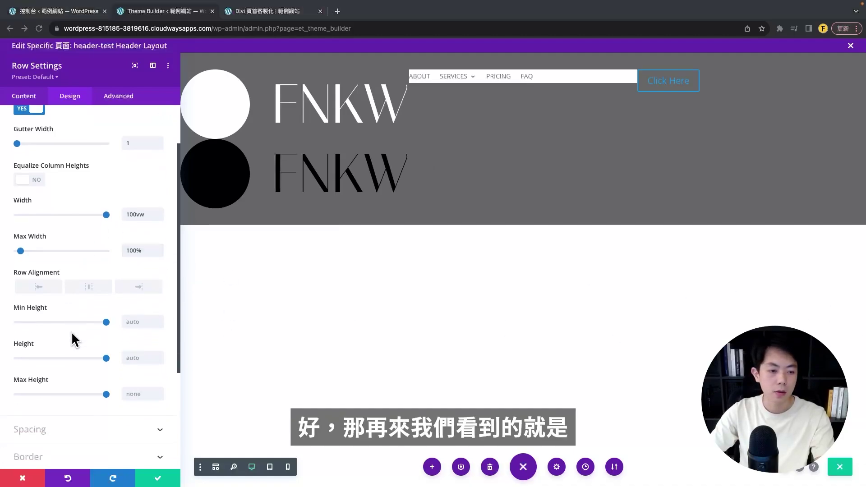
left_click(23, 278)
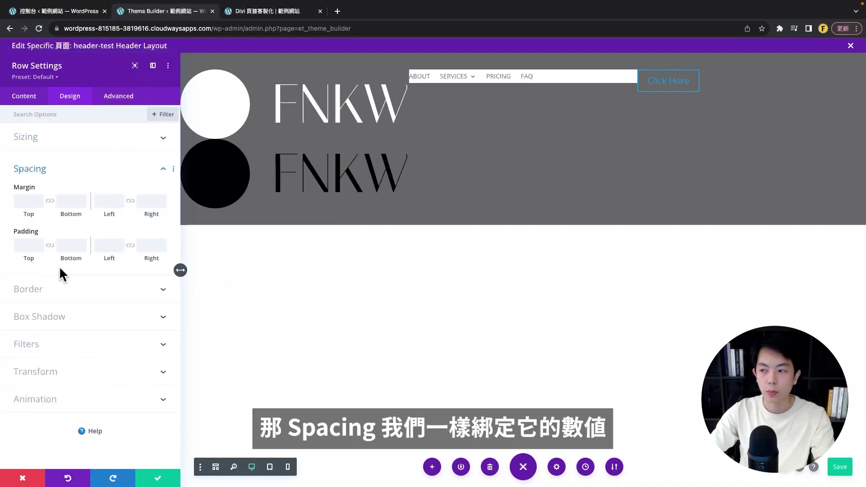
left_click(50, 245)
left_click(26, 246)
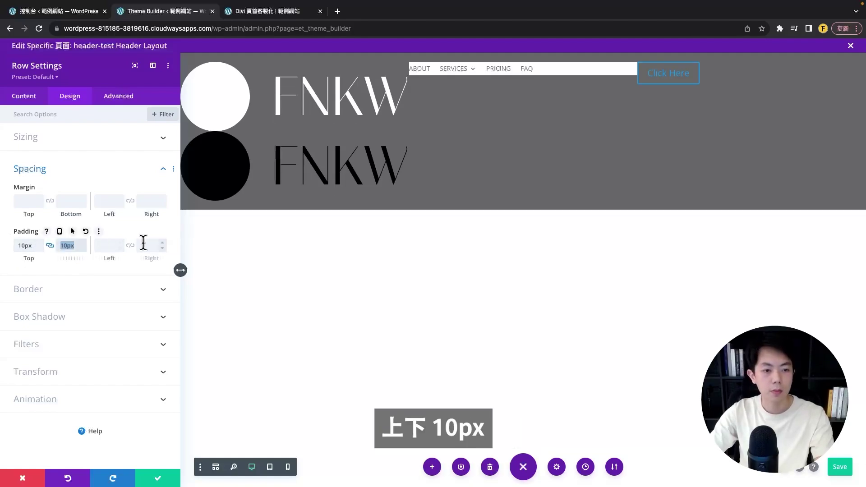
left_click(130, 245)
left_click(110, 246)
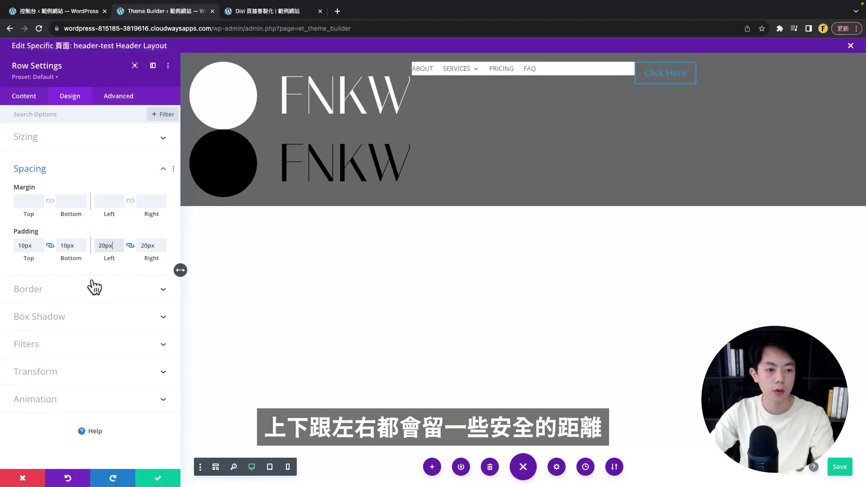
left_click(158, 480)
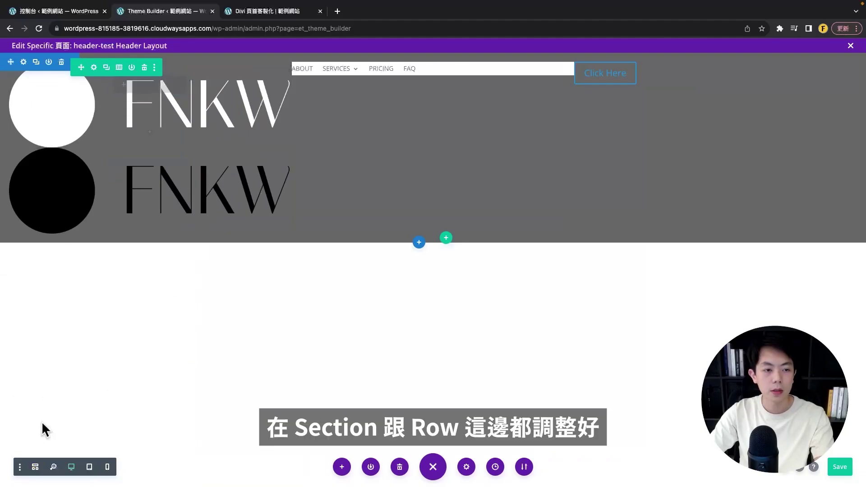
- Set the white logo image's width to 120px in its sizing settings, with the header shown in the visual desktop view
left_click(35, 467)
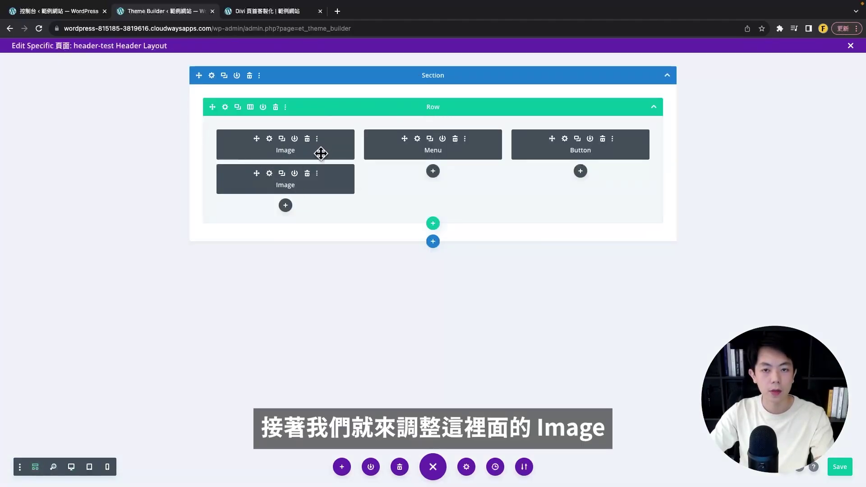
left_click(270, 139)
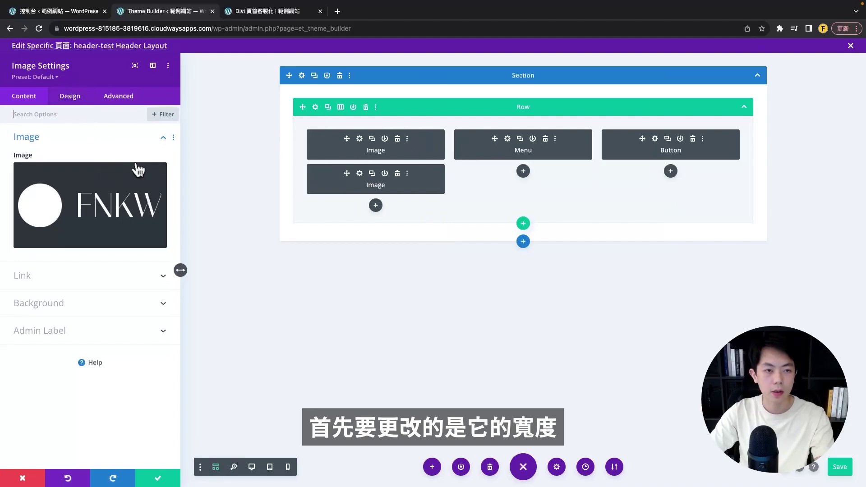
left_click(76, 97)
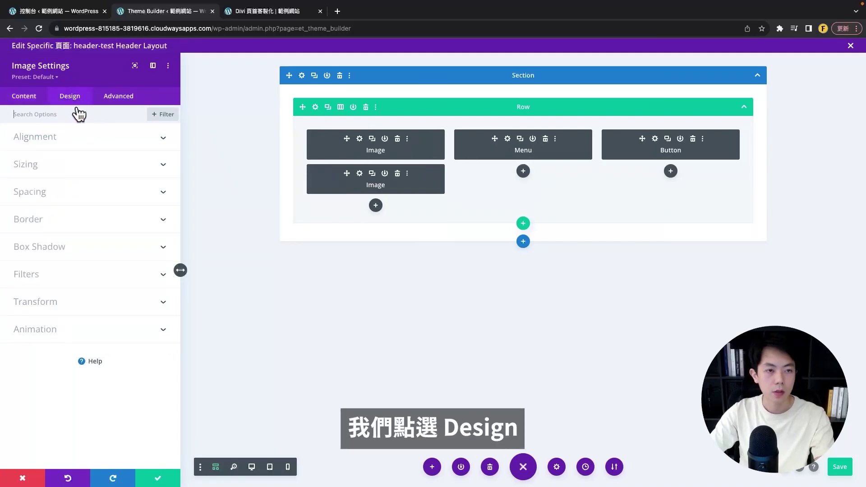
left_click(33, 169)
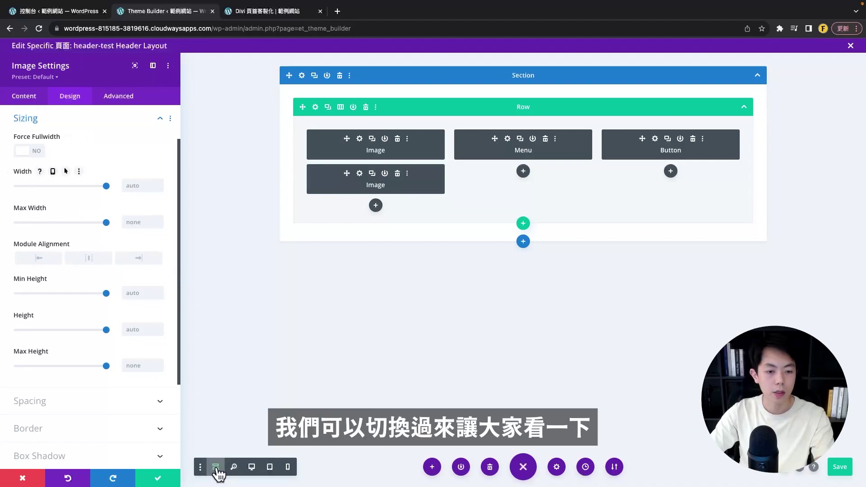
left_click(216, 470)
left_click(151, 184)
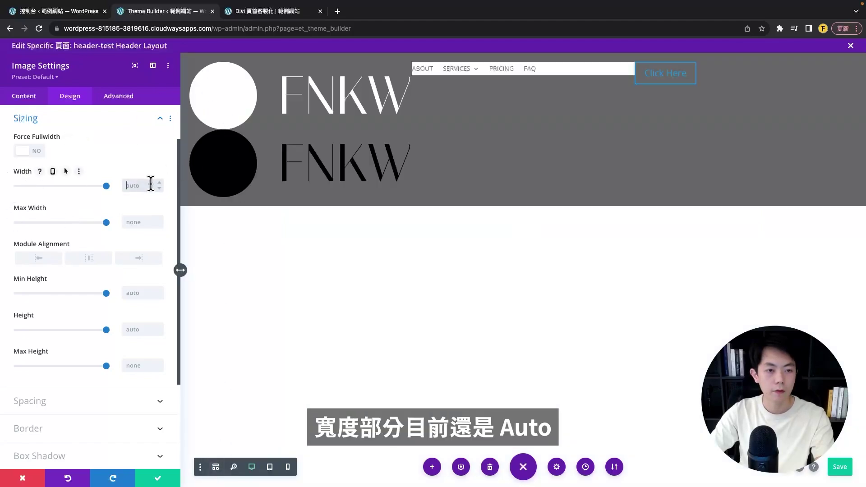
type("120px")
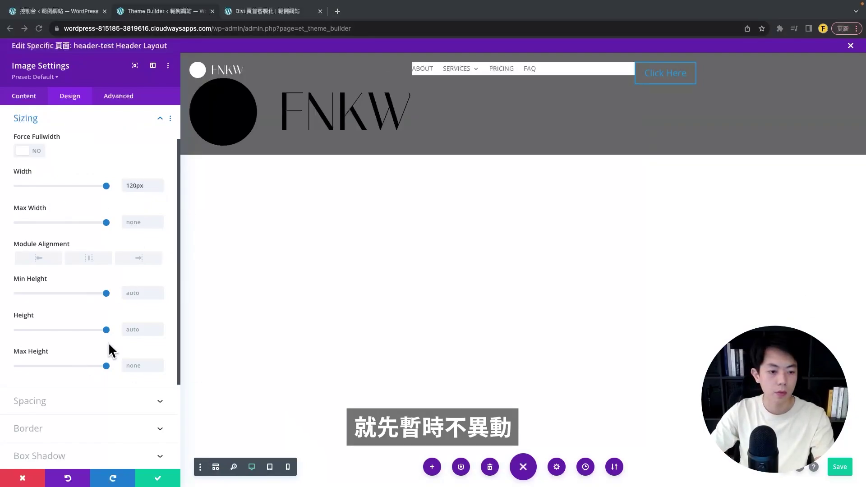
- Try center and right alignment for the white logo, and set it back to left
scroll(63, 150, "up", 3)
left_click(50, 138)
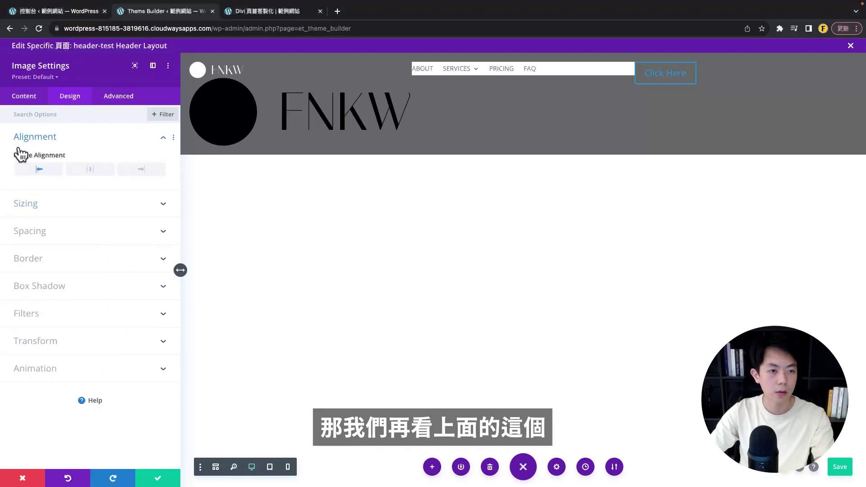
left_click(93, 173)
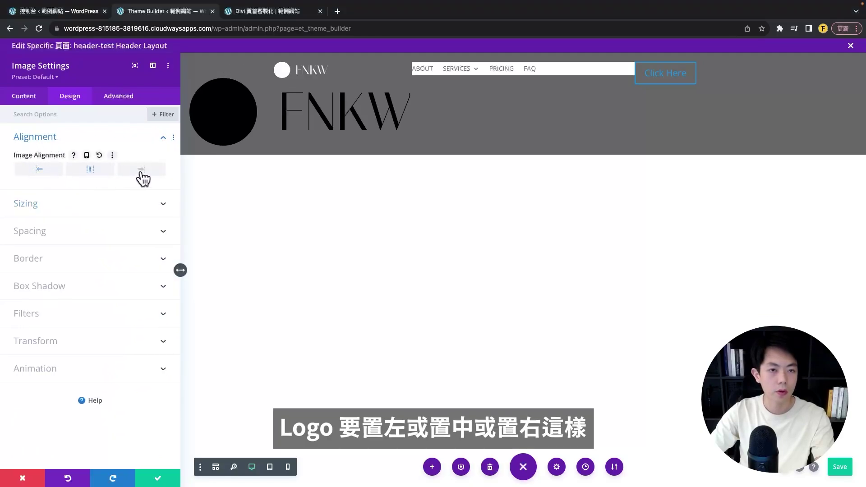
left_click(143, 176)
left_click(39, 171)
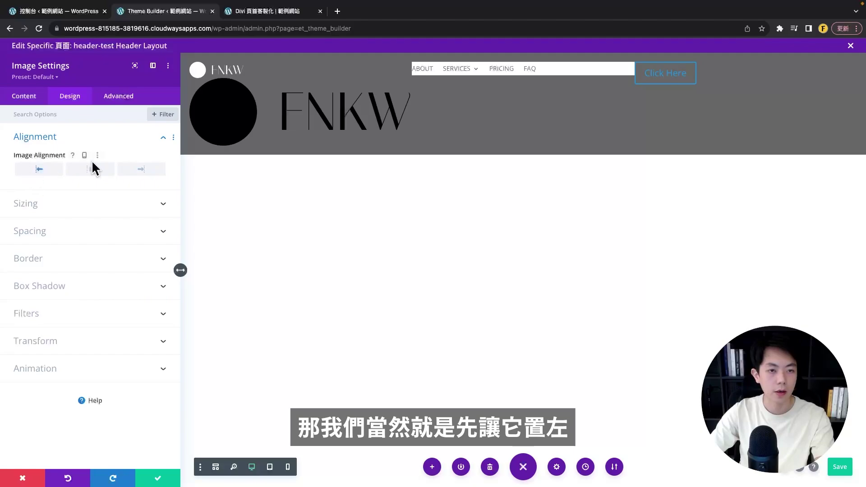
- Open the white logo's link settings, leave the Image Link URL empty, and apply the image settings
left_click(34, 102)
left_click(20, 168)
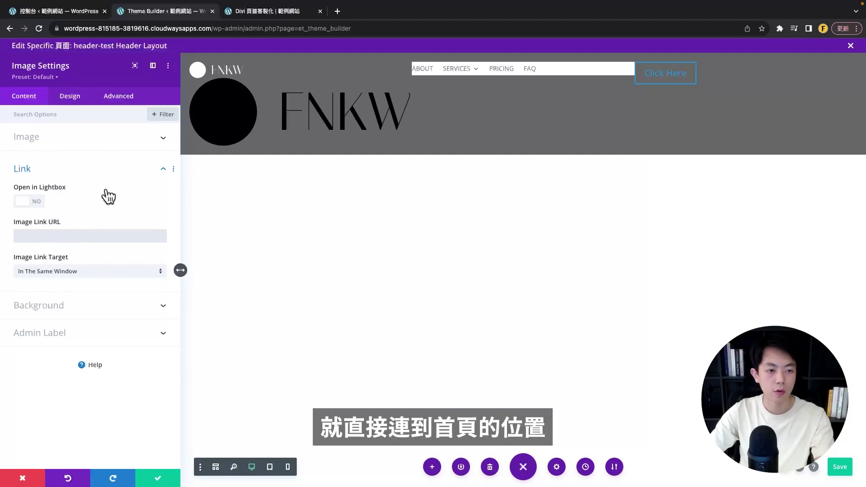
left_click(50, 232)
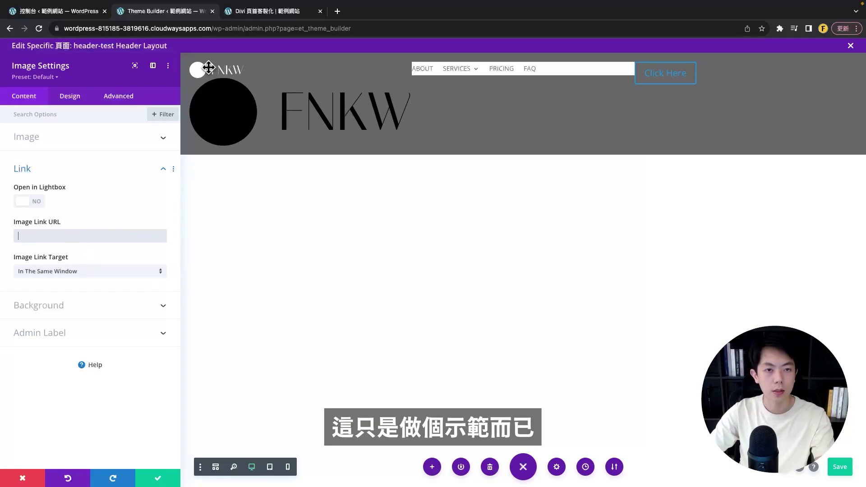
left_click(158, 477)
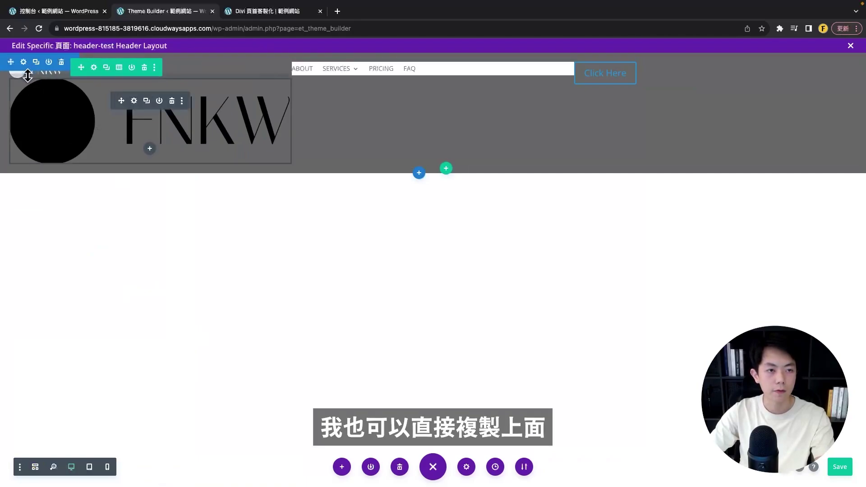
- Open the white logo's sizing settings from the wireframe and compare its size in the desktop, tablet and phone previews
left_click(36, 468)
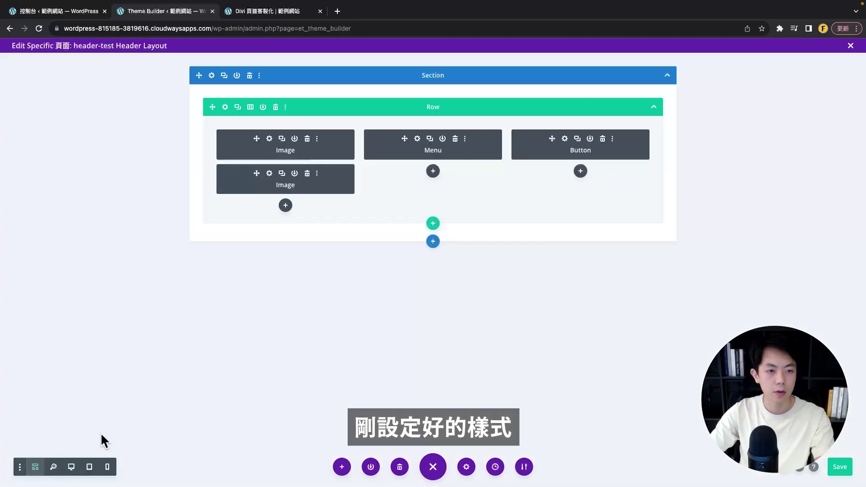
left_click(270, 139)
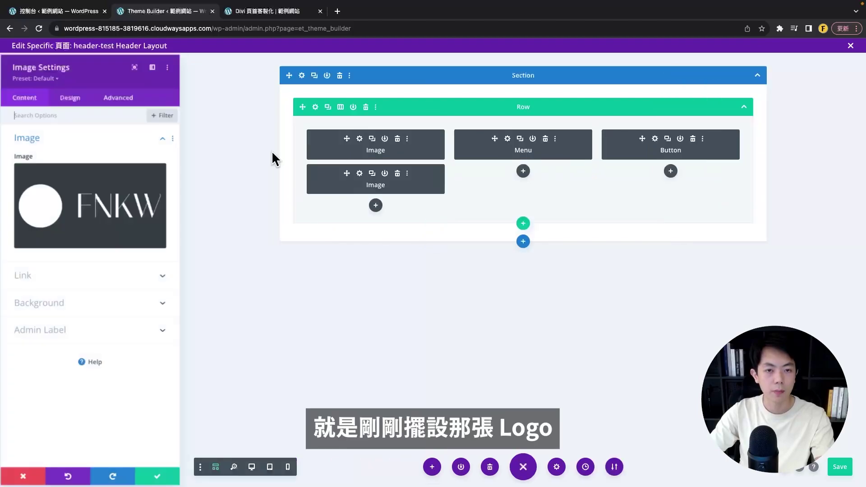
left_click(70, 98)
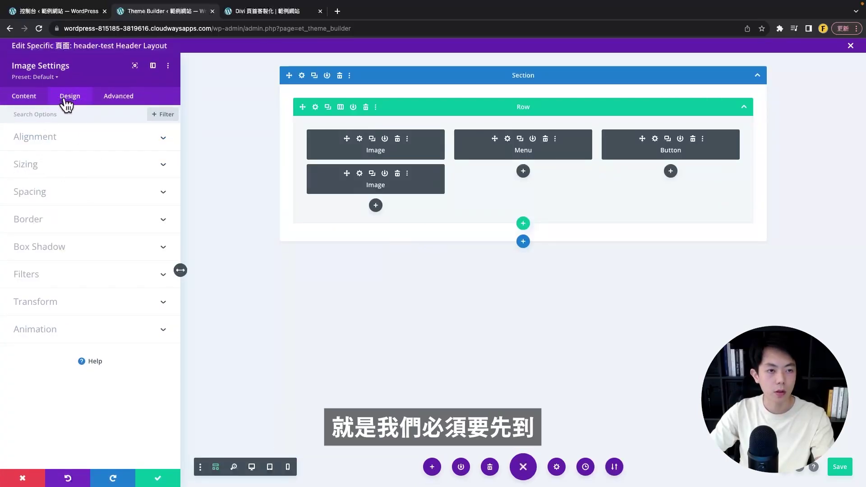
left_click(27, 165)
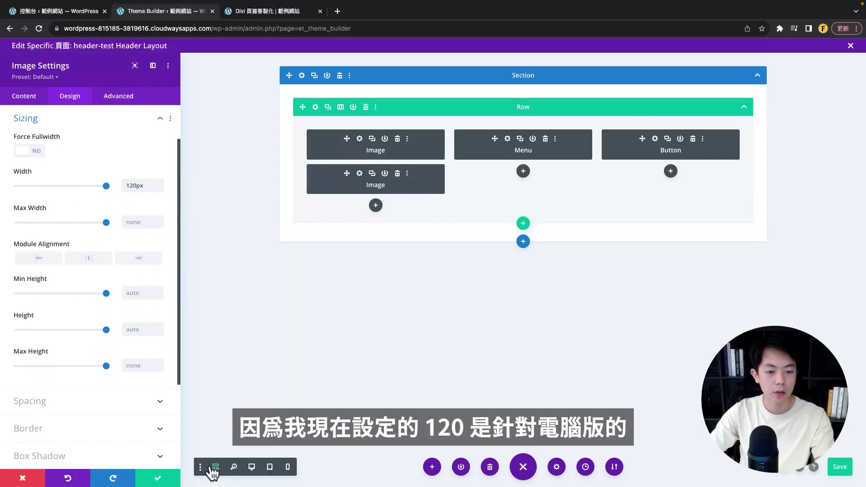
left_click(252, 467)
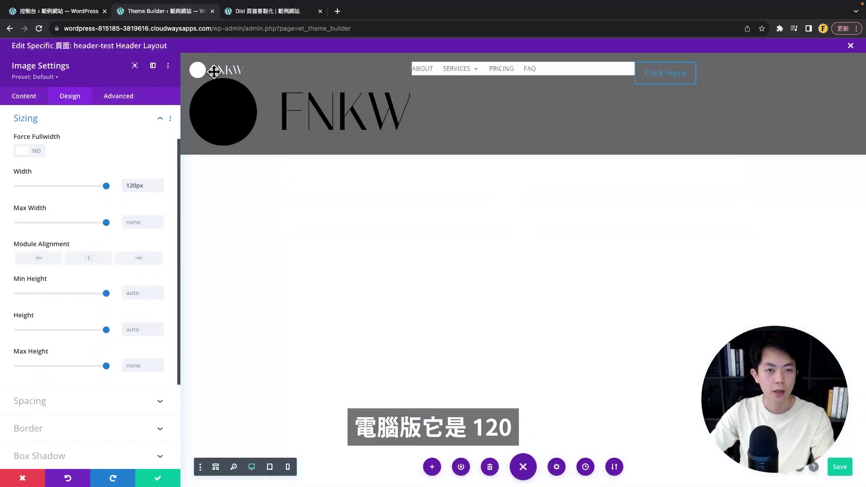
left_click(270, 467)
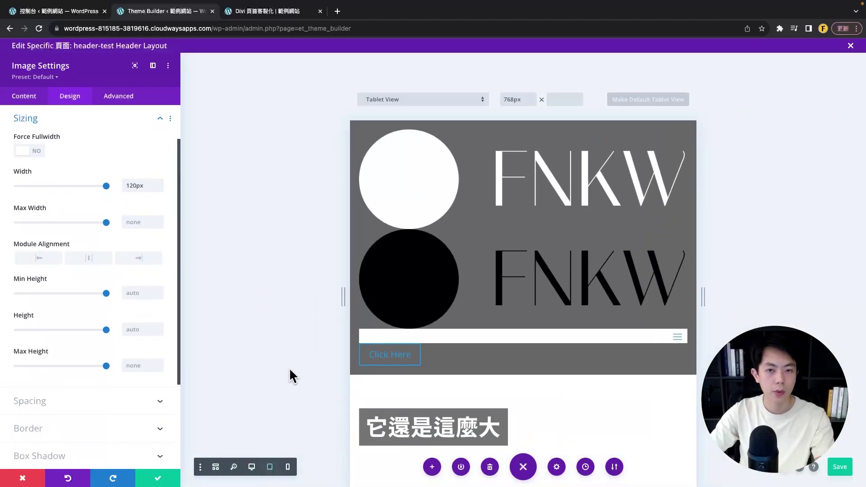
left_click(288, 467)
left_click(252, 467)
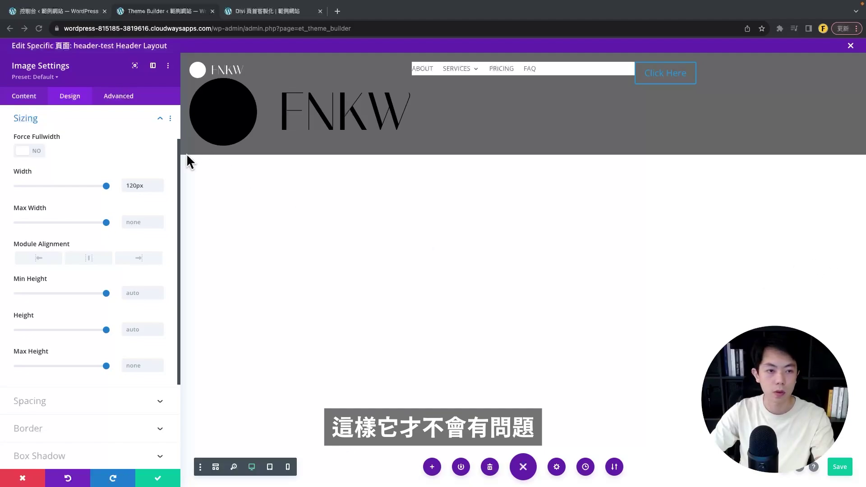
- Enable responsive values for the white logo's width, set 100px for tablet and 90px for phone, and apply the settings
mouse_move(25, 173)
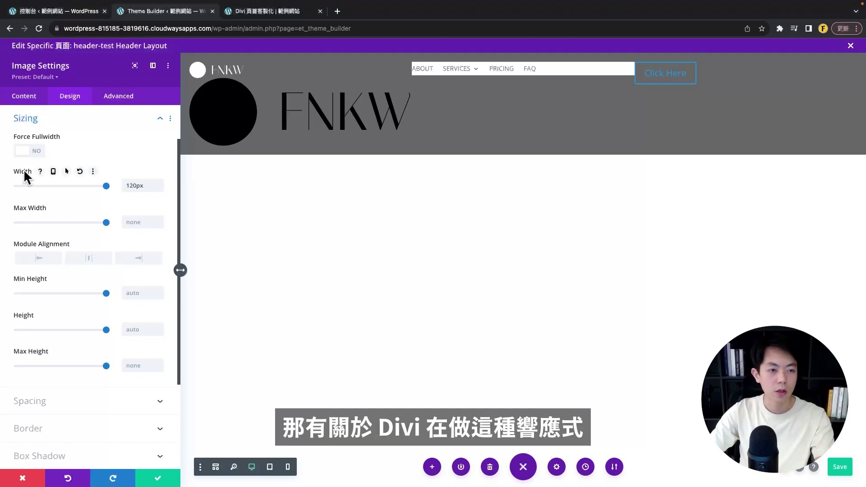
left_click(53, 172)
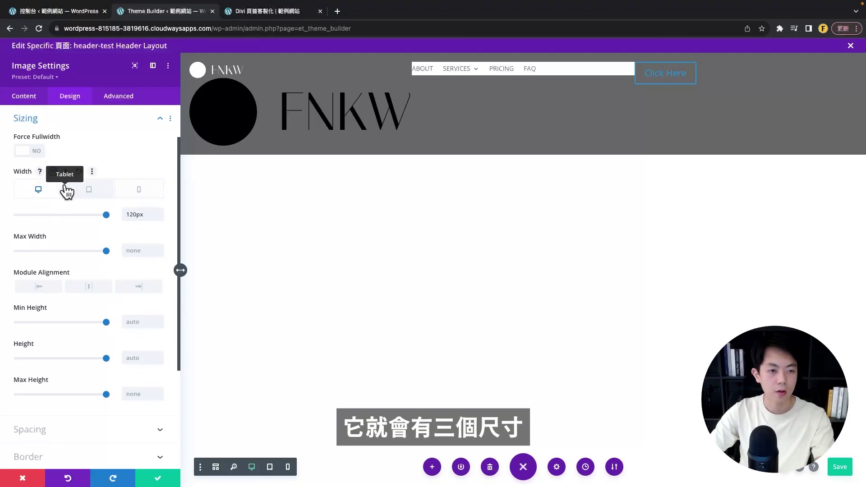
left_click(102, 192)
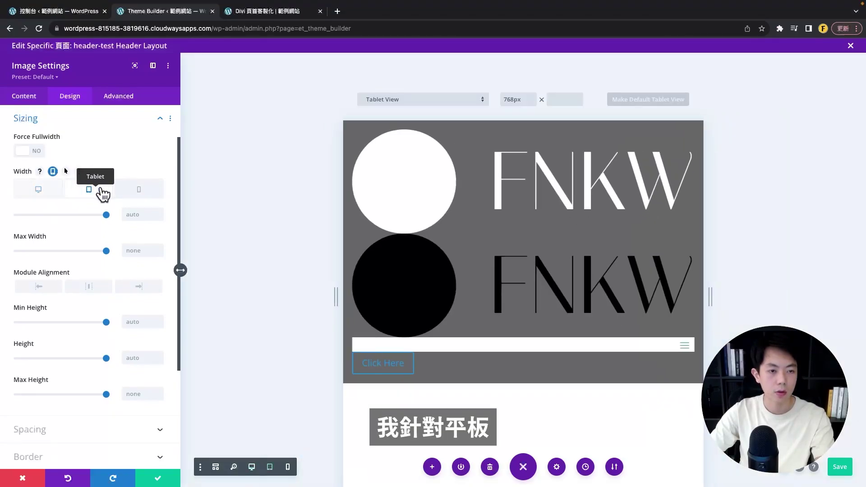
left_click(130, 215)
type("100")
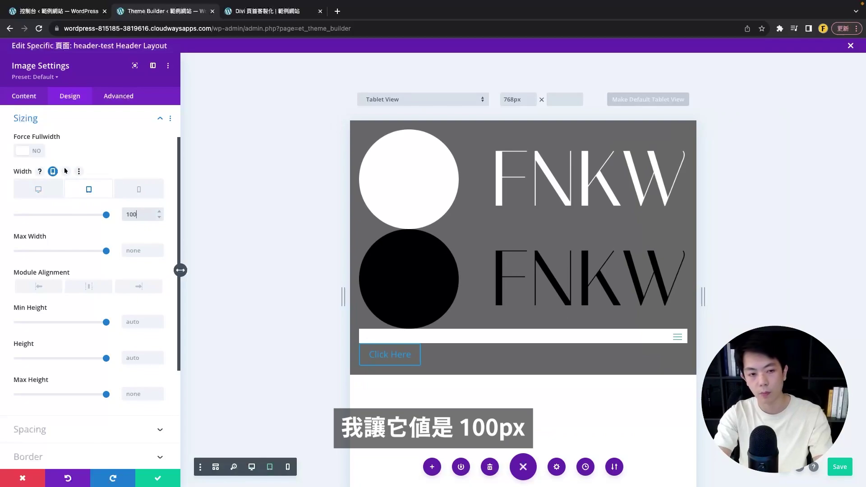
left_click(139, 189)
left_click(137, 212)
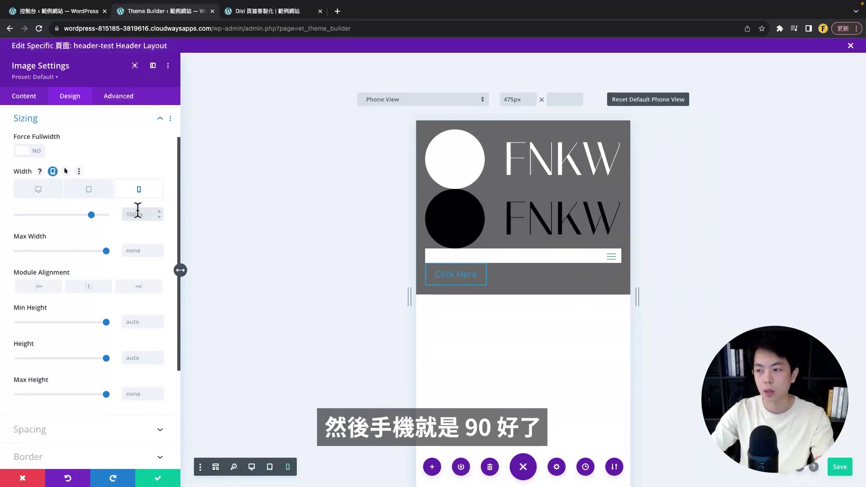
type("90px")
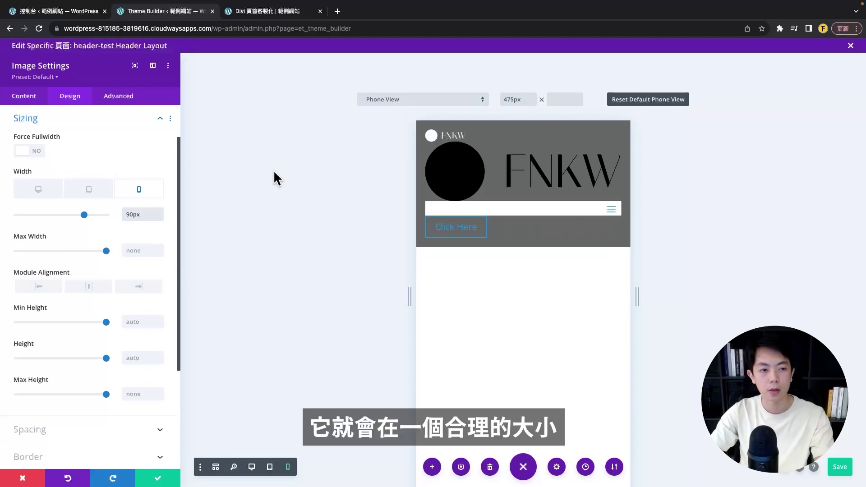
left_click(156, 481)
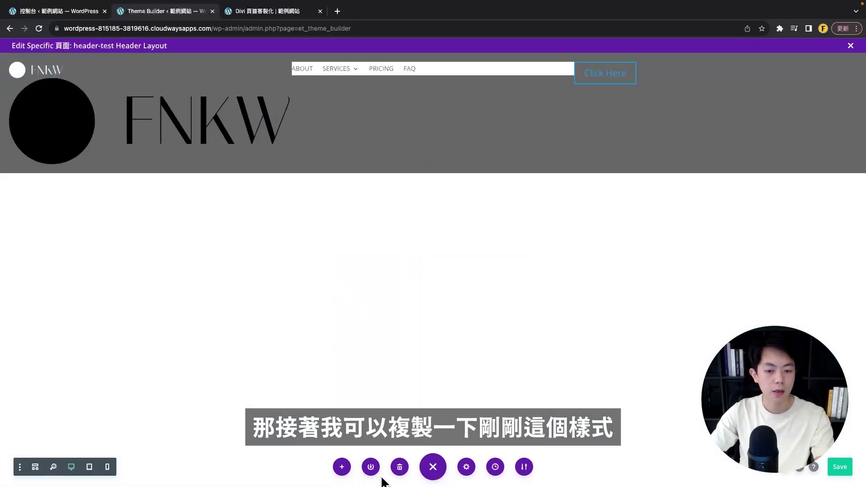
- Copy the white logo image's module styles in the wireframe and paste them onto the black logo image below it
left_click(36, 467)
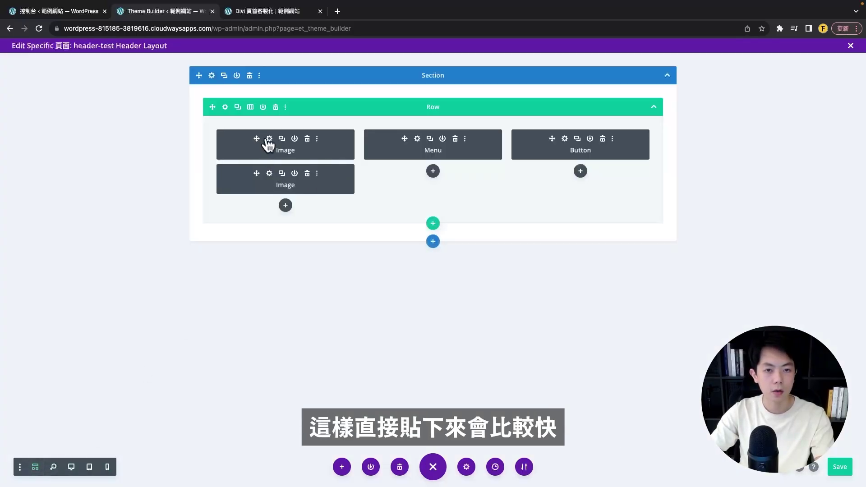
right_click(240, 146)
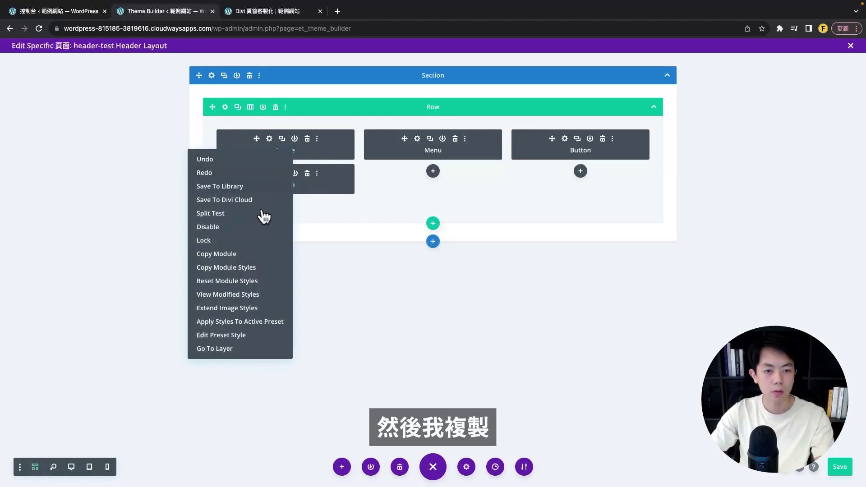
left_click(248, 268)
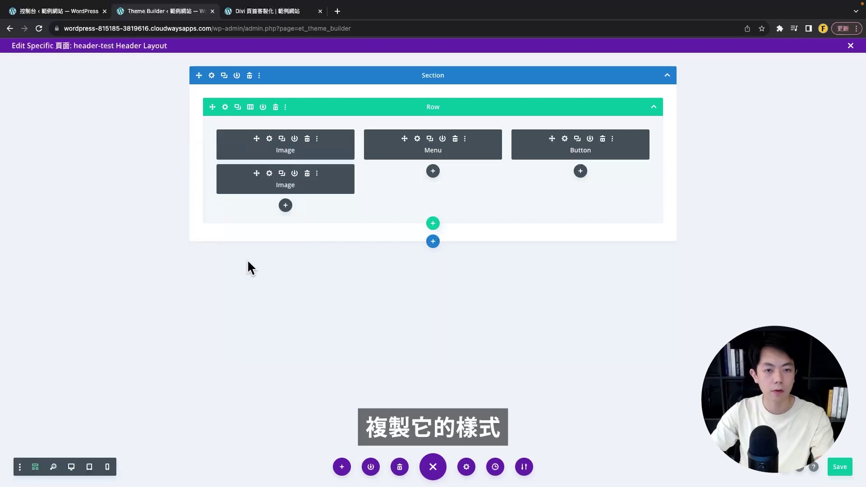
right_click(243, 183)
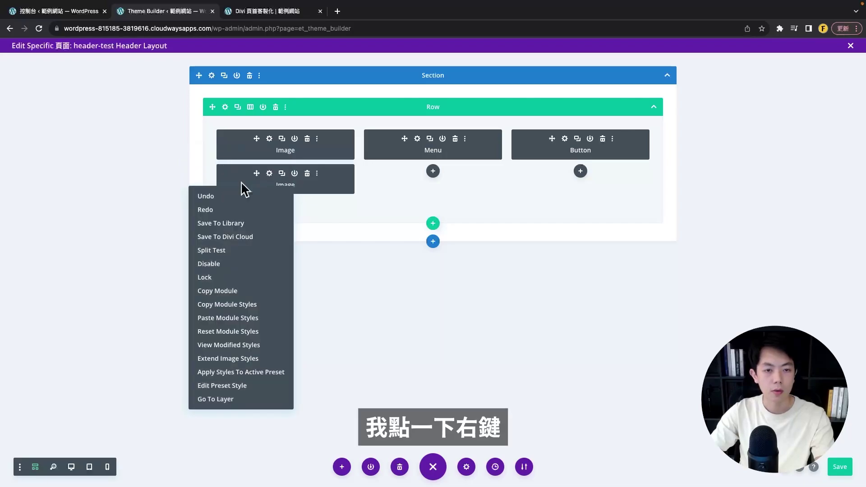
left_click(224, 318)
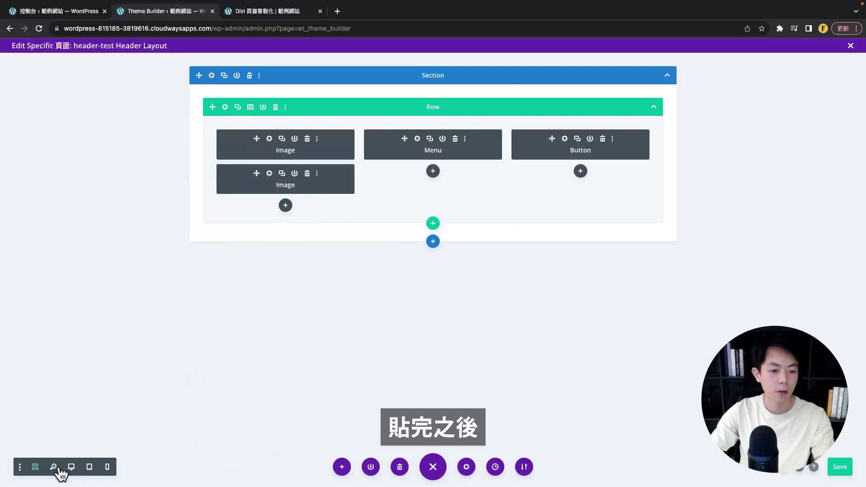
- Check the size of both logos in the desktop, tablet and phone previews, ending in the desktop view
left_click(38, 468)
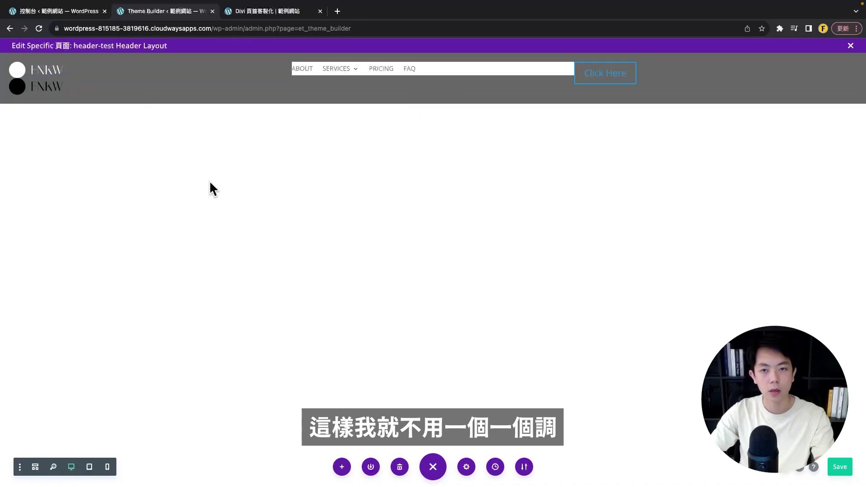
left_click(90, 467)
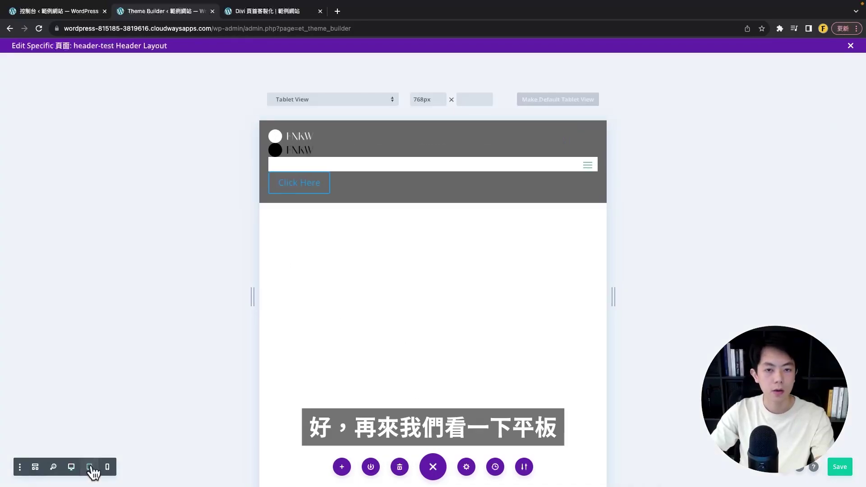
left_click(108, 468)
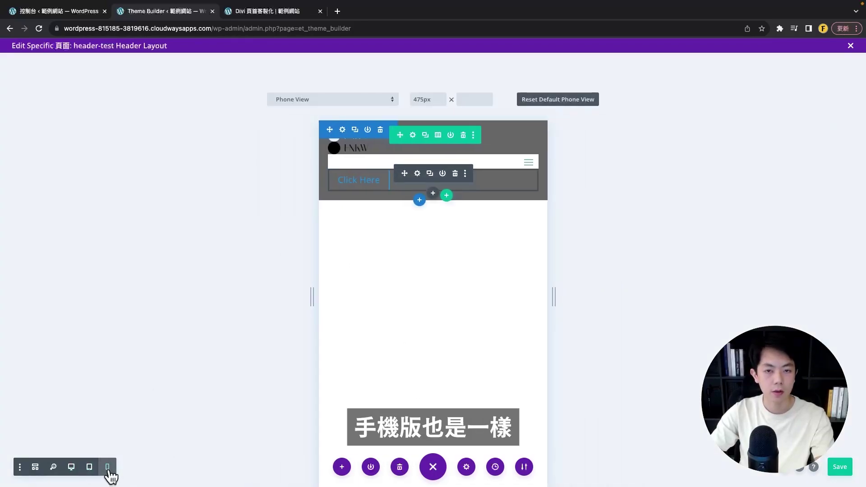
left_click(89, 468)
left_click(72, 468)
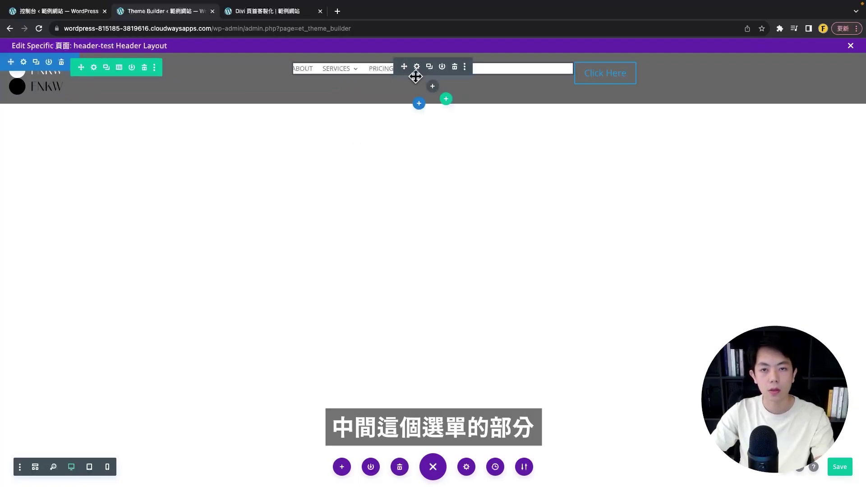
- Open the header menu module's settings, and review the site's menu structure on the WordPress menus page in a new browser tab
left_click(417, 67)
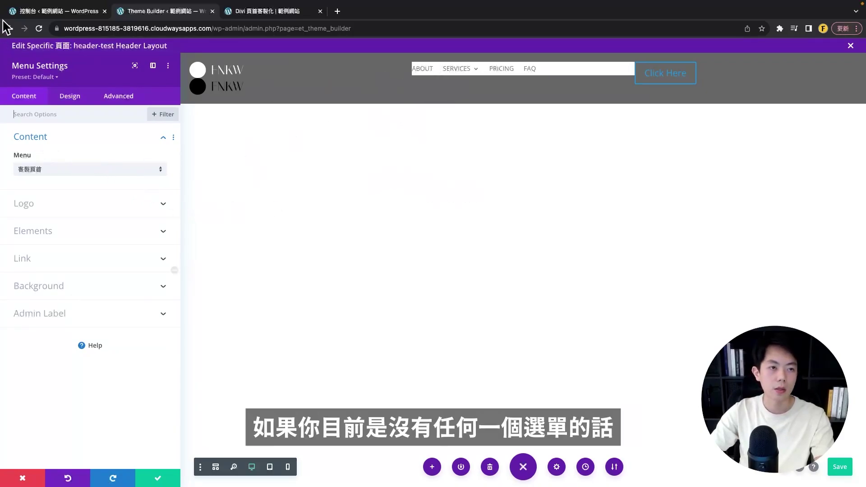
left_click(38, 12)
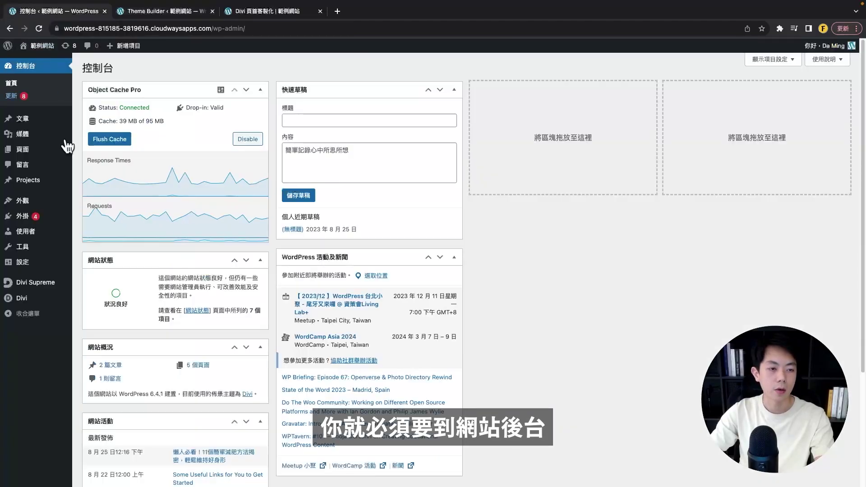
mouse_move(23, 200)
right_click(99, 238)
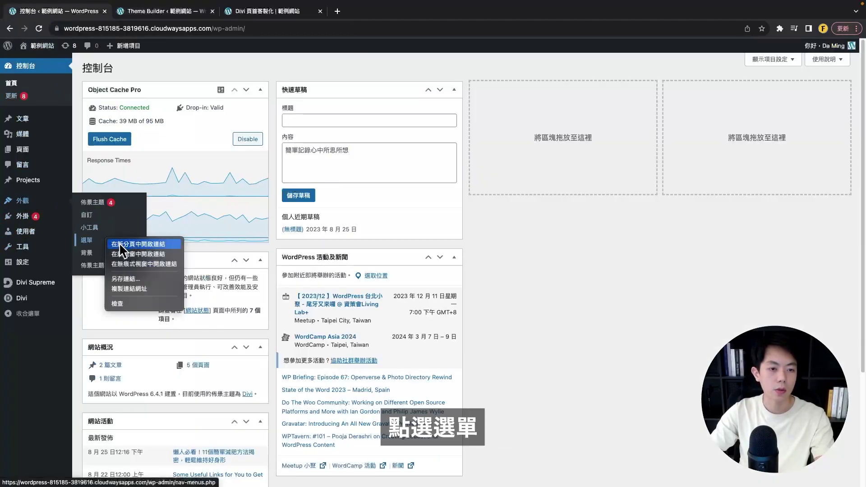
left_click(119, 243)
left_click(149, 11)
scroll(391, 288, "down", 1)
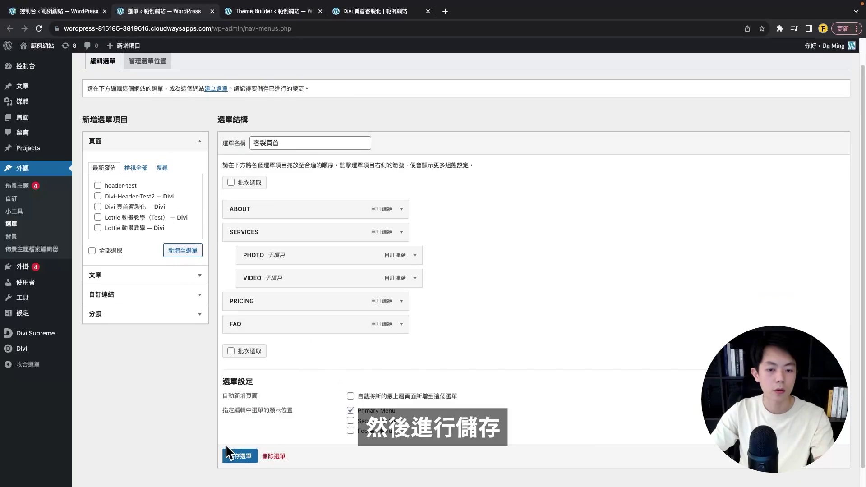
scroll(219, 253, "up", 1)
- Return to the Theme Builder and select 客製頁首 as the menu module's menu
left_click(244, 11)
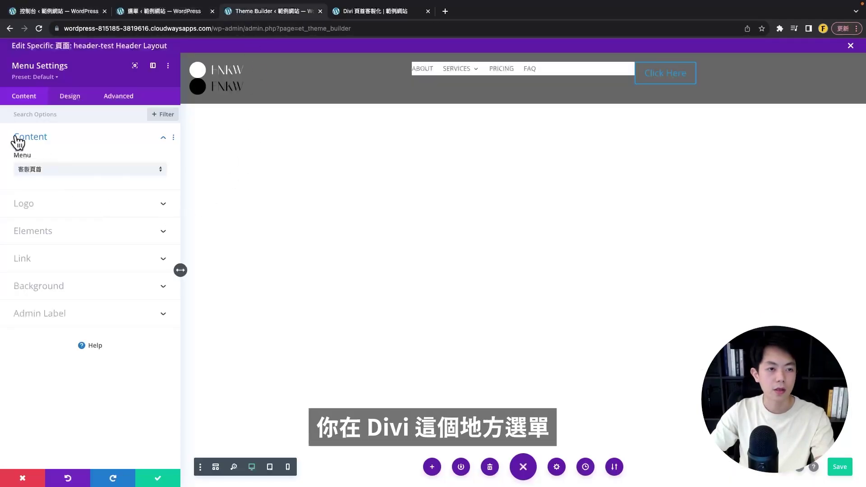
left_click(38, 174)
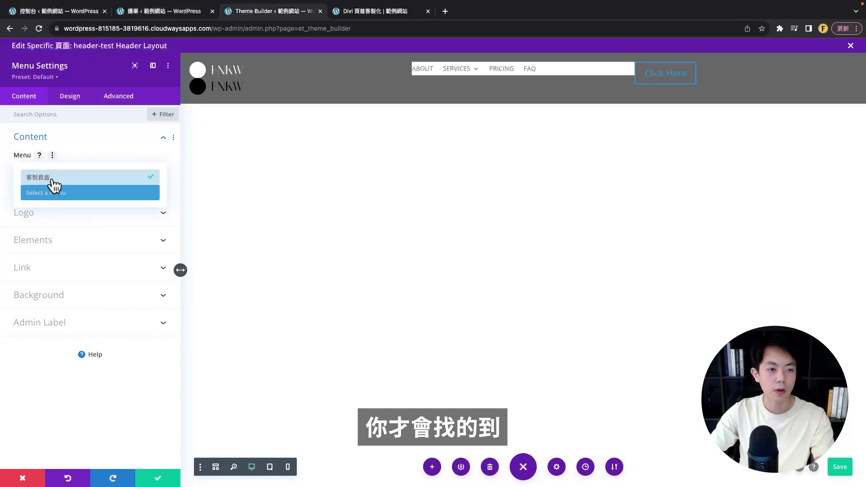
left_click(53, 178)
- Make the menu module's white background color fully transparent by reducing its opacity
left_click(41, 295)
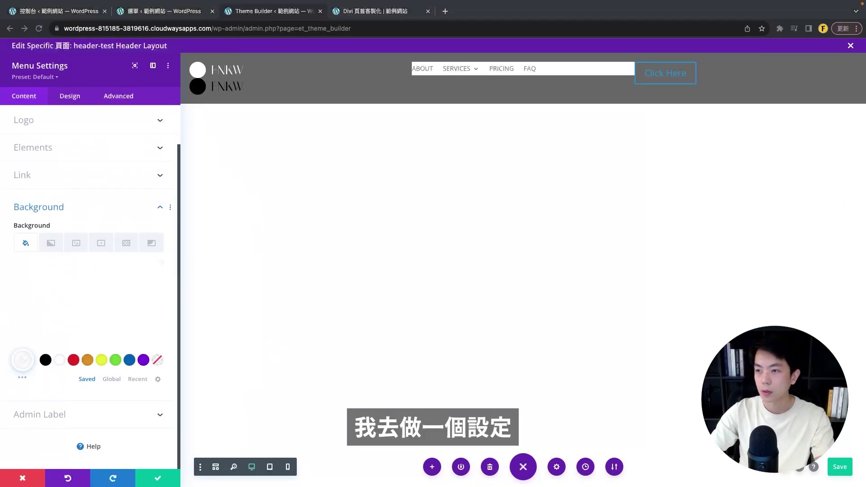
left_click(53, 338)
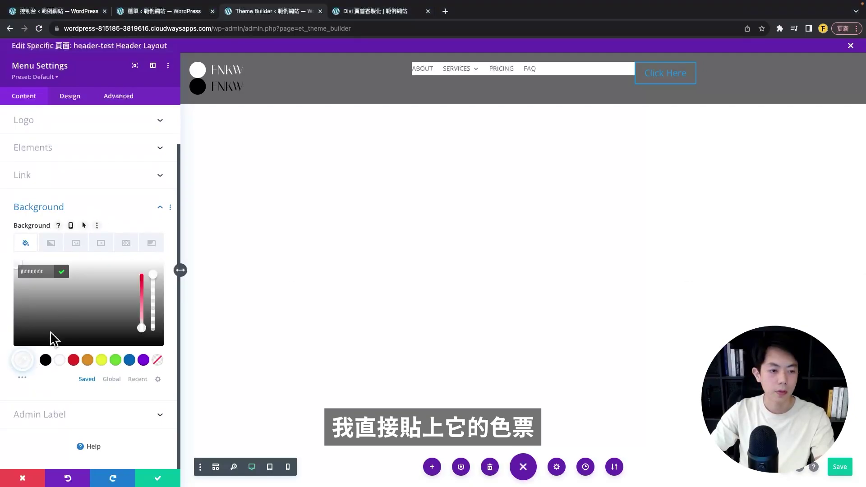
left_click(23, 360)
mouse_move(153, 328)
left_mouse_down()
mouse_move(154, 294)
mouse_move(149, 345)
mouse_move(153, 278)
mouse_move(153, 332)
left_mouse_up()
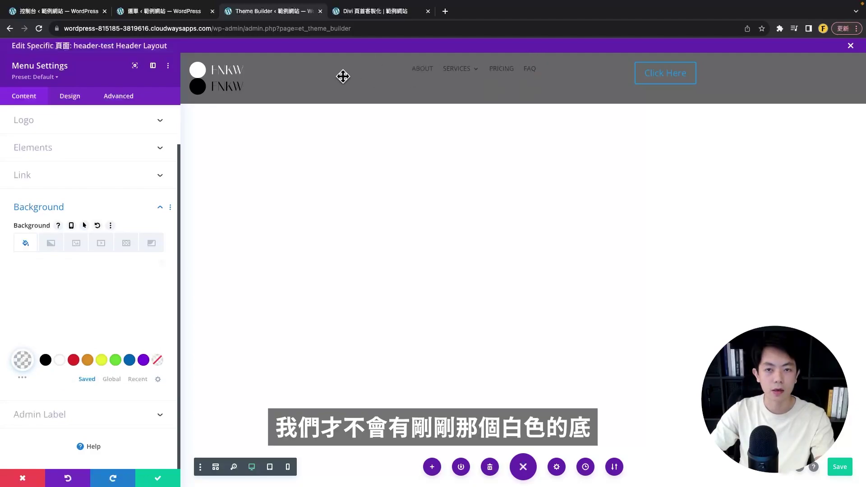
- Set the menu module's layout style to Centered in its design settings
left_click(73, 97)
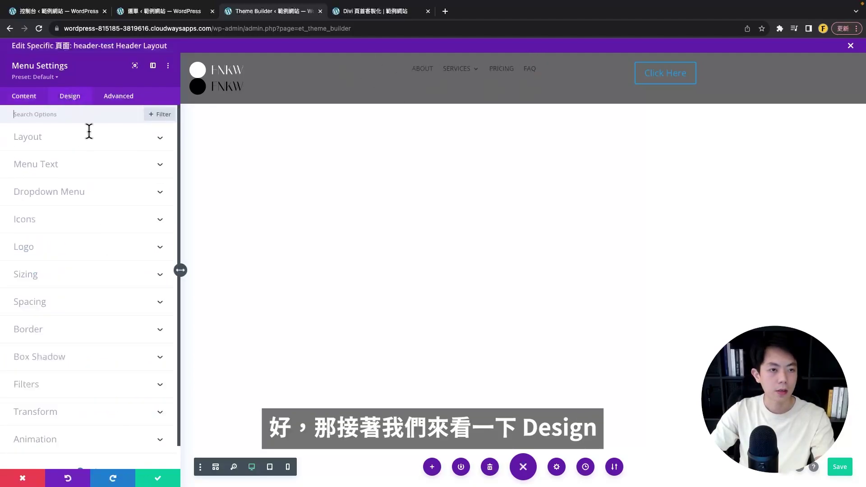
left_click(44, 139)
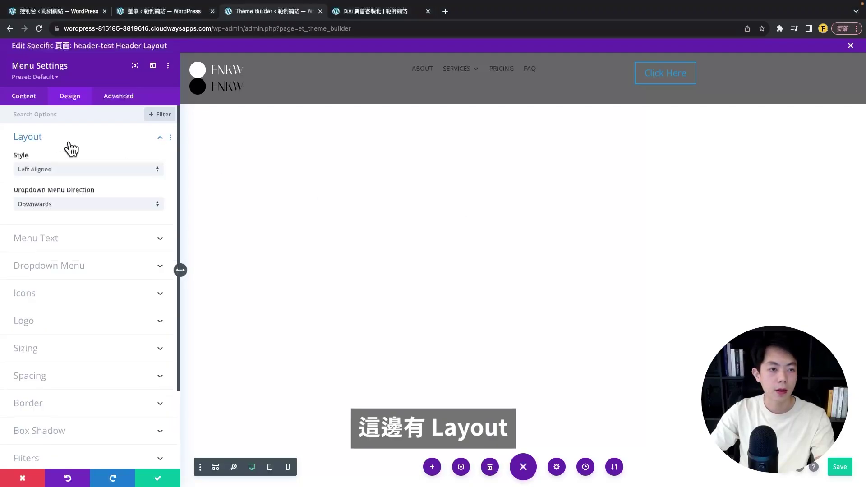
left_click(29, 171)
left_click(47, 193)
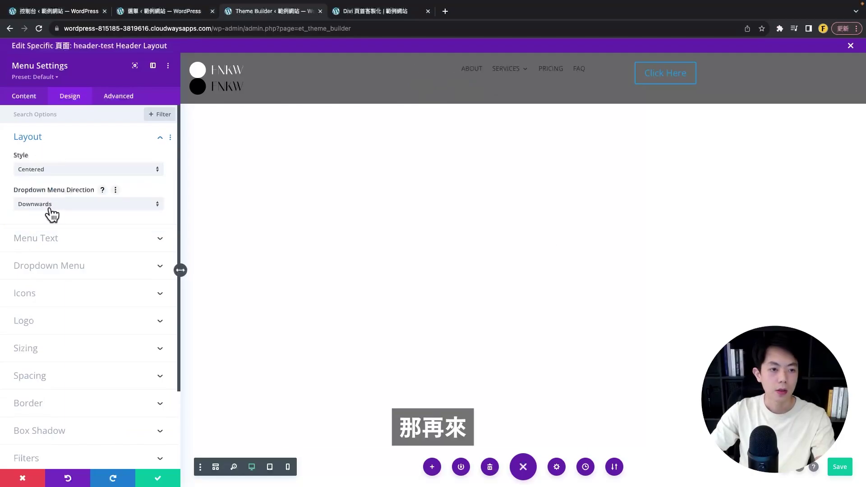
- Set the active link color of the menu text to light gray
left_click(53, 238)
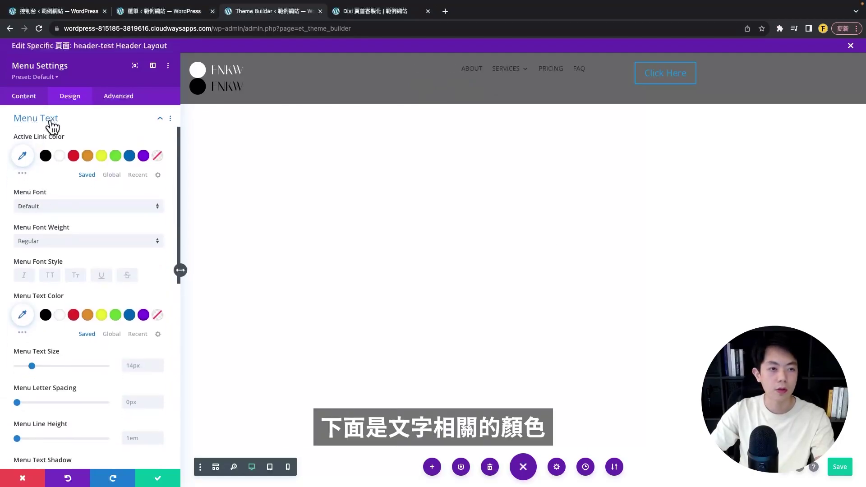
scroll(96, 283, "down", 6)
scroll(96, 283, "up", 8)
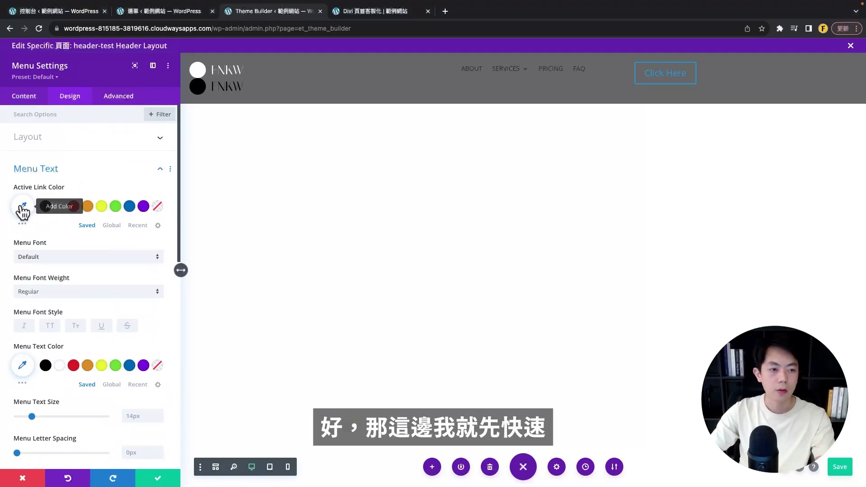
left_click(22, 206)
left_click(61, 206)
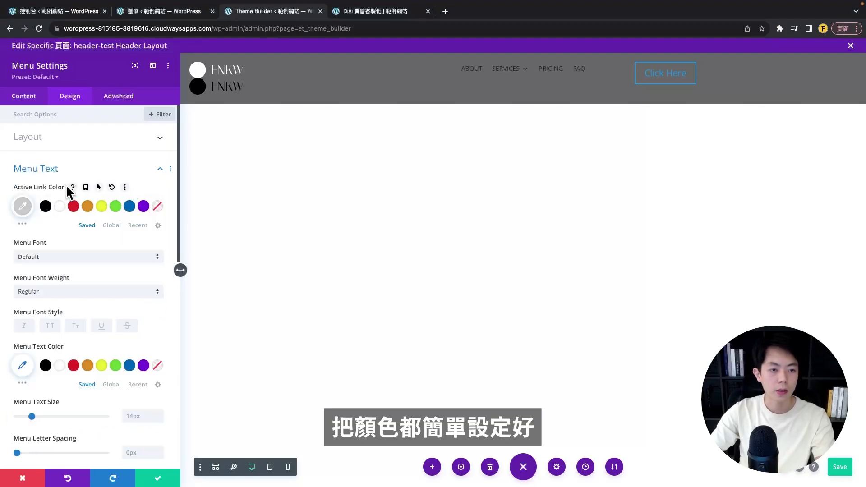
- Set the menu font to Noto Sans TC with a Bold font weight
scroll(116, 183, "down", 1)
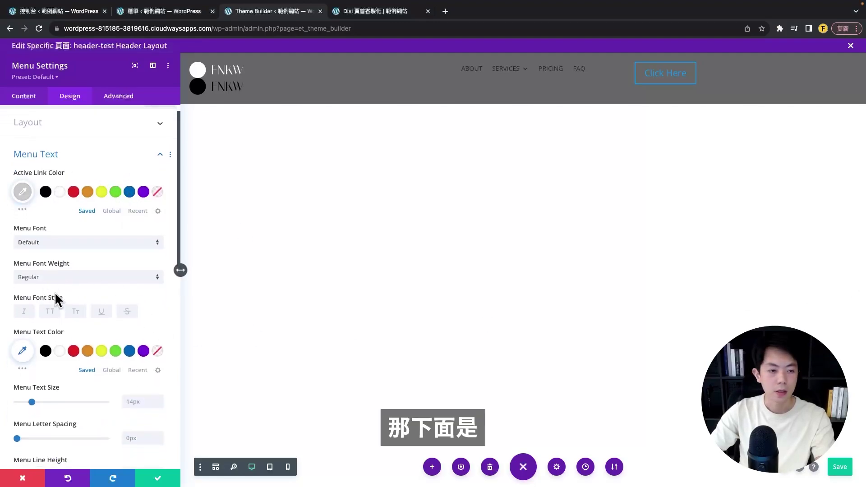
left_click(40, 243)
left_click(71, 81)
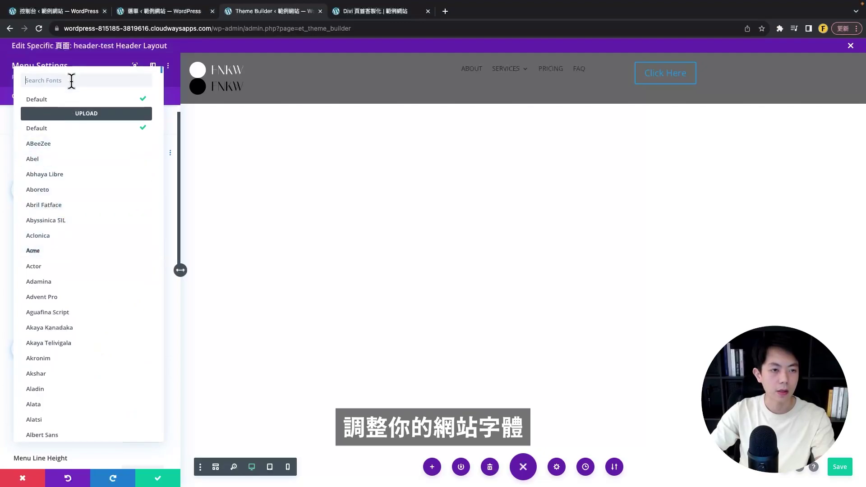
type("noto sans tc")
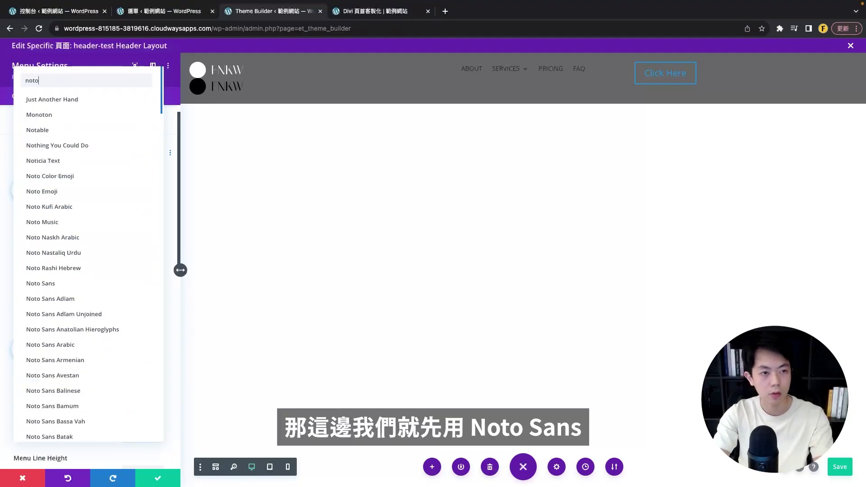
left_click(61, 101)
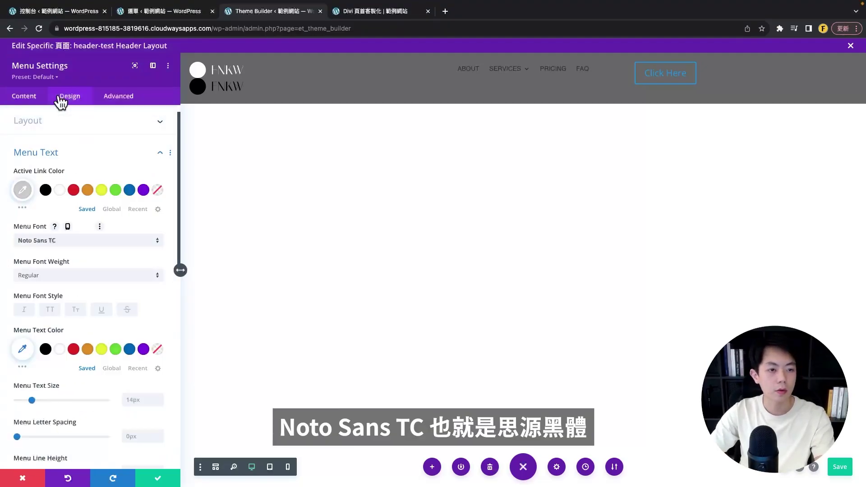
left_click(59, 275)
left_click(56, 345)
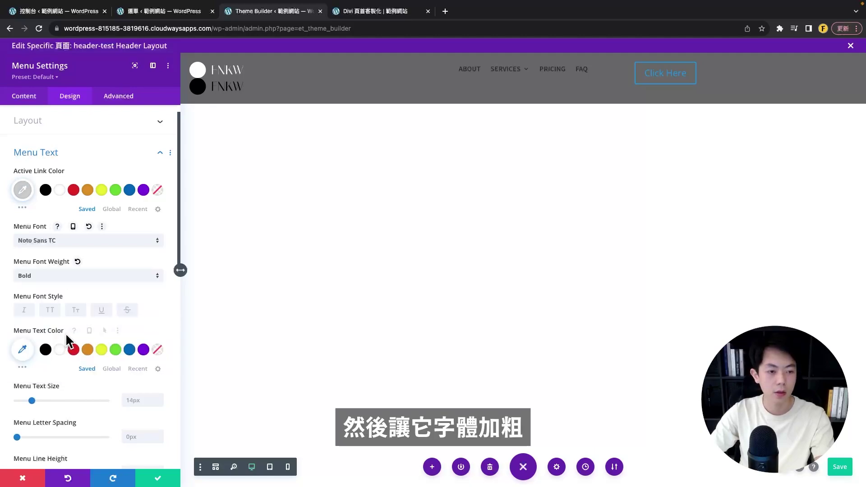
- Set the menu text color to white (#ffffff) and the menu letter spacing to 1px
scroll(91, 271, "down", 4)
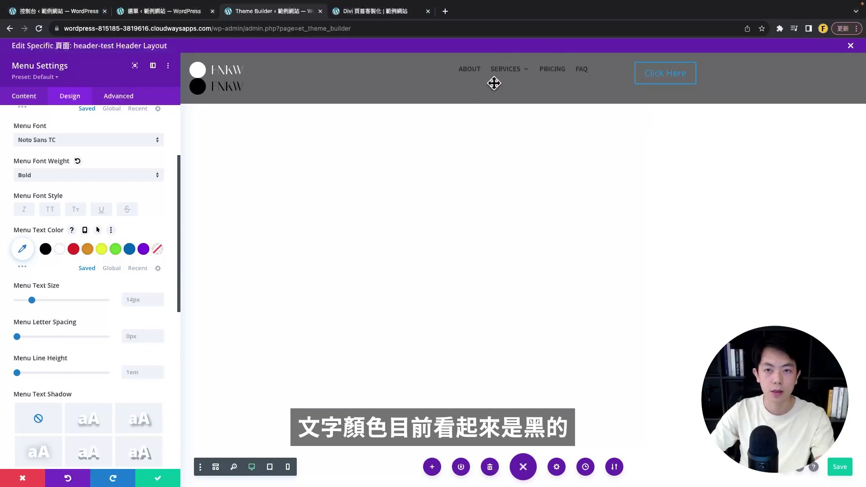
left_click(22, 249)
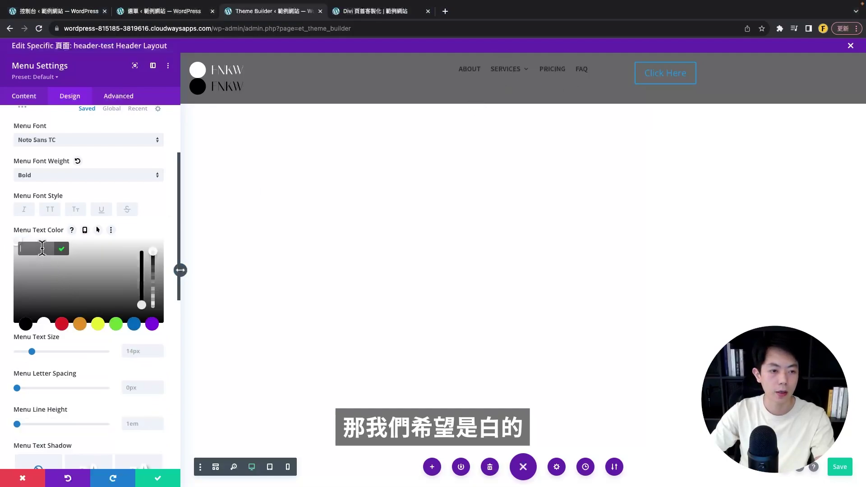
type("#ffffff")
left_click(61, 248)
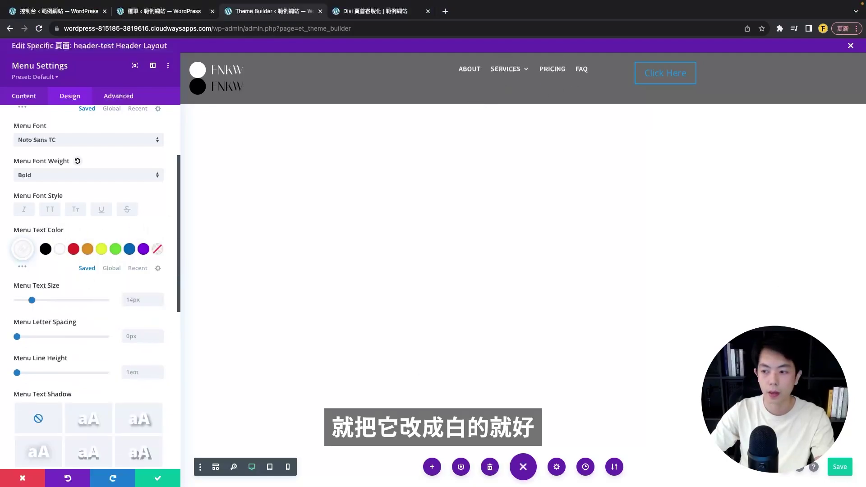
scroll(103, 374, "down", 1)
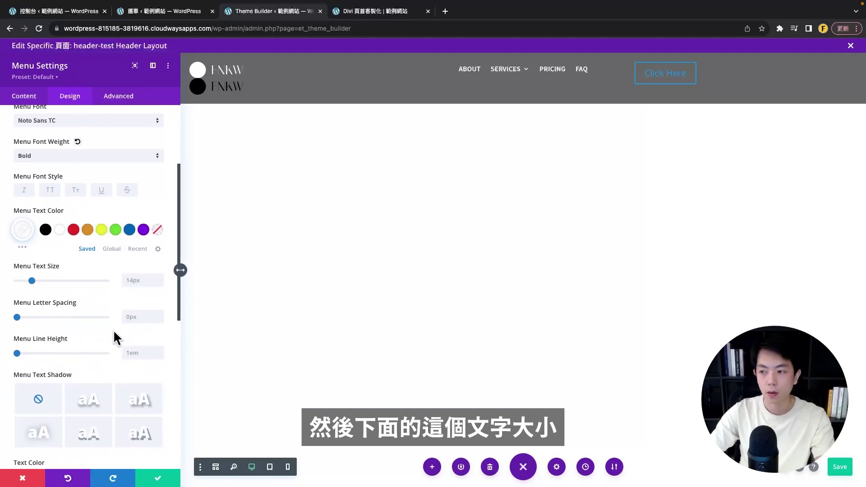
left_click(145, 318)
key("Up")
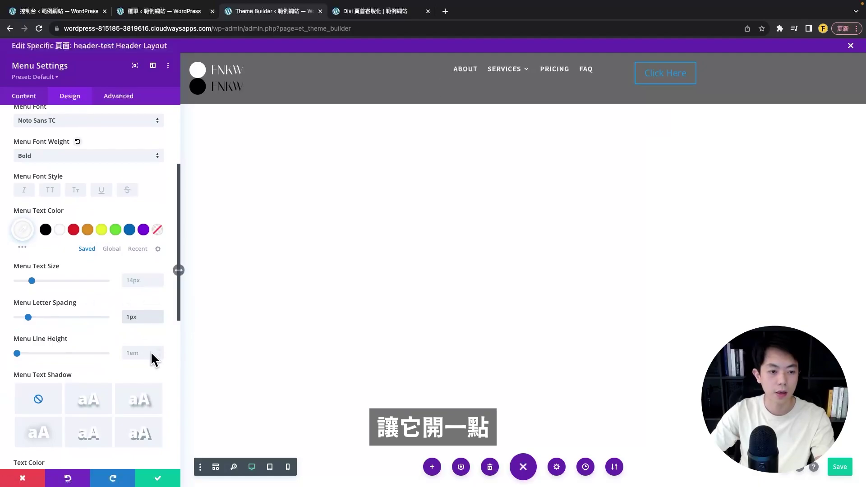
- Set the dropdown menu's background color to dark gray and its line color to white
scroll(73, 288, "down", 5)
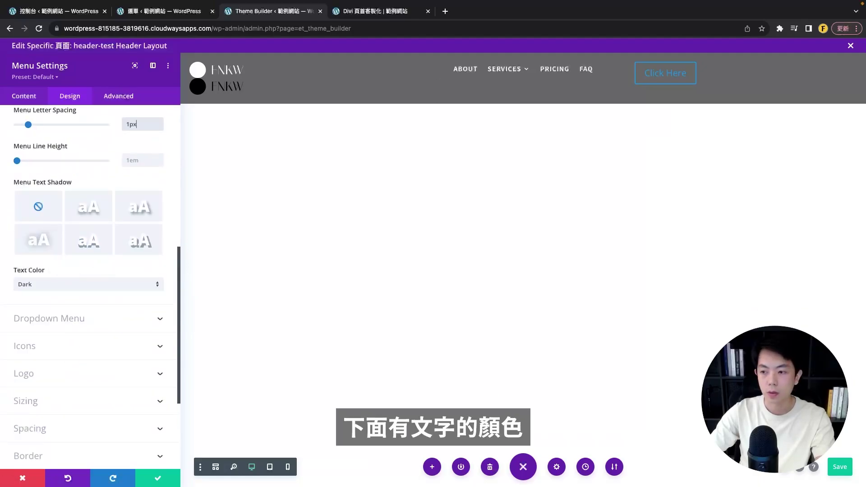
left_click(67, 323)
scroll(94, 352, "down", 5)
scroll(66, 195, "up", 6)
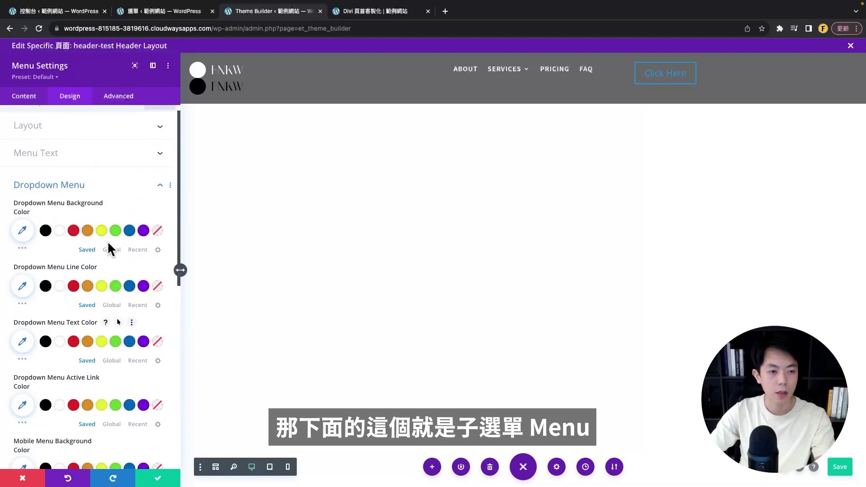
mouse_move(506, 73)
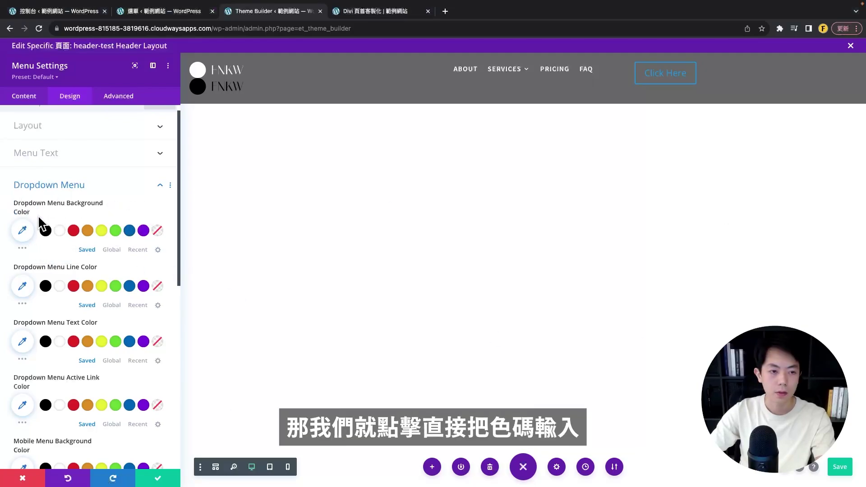
left_click(22, 230)
left_click(62, 230)
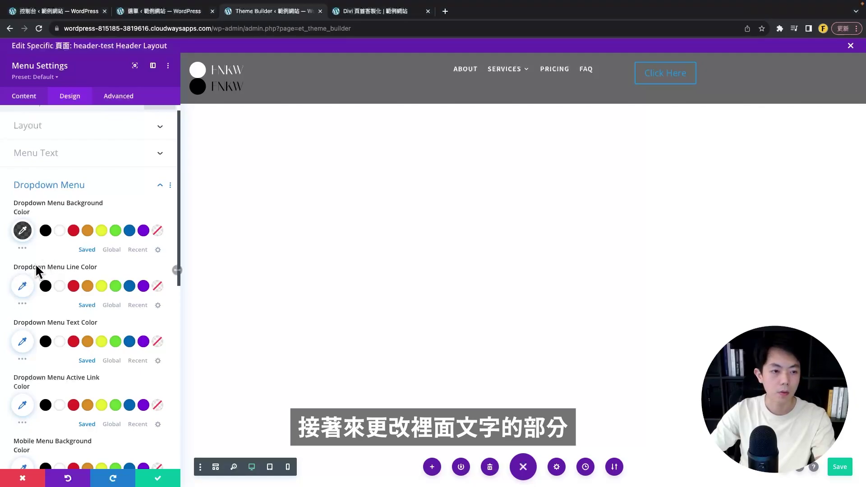
left_click(24, 286)
left_click(60, 286)
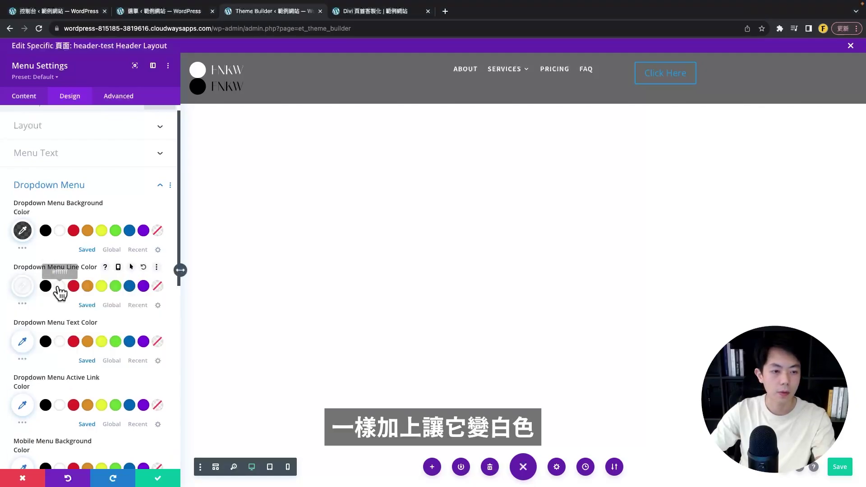
- Check the Services dropdown's look and the remaining menu design options, and apply the menu module's settings
mouse_move(517, 110)
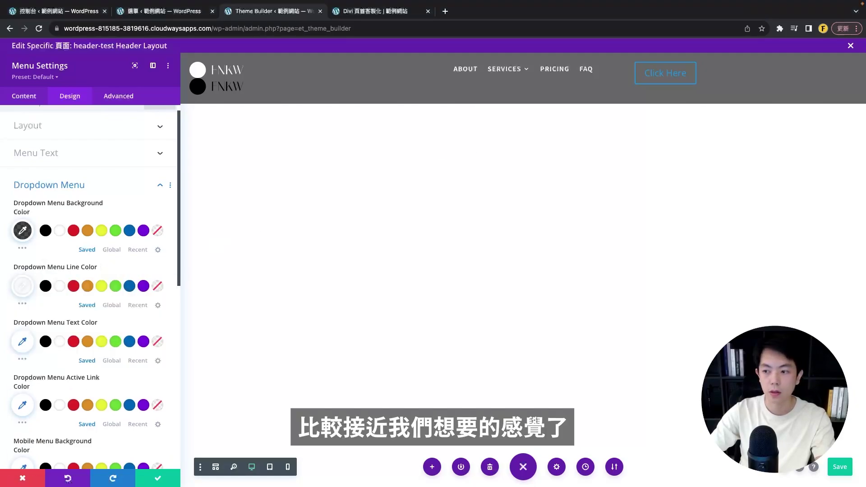
scroll(64, 247, "down", 8)
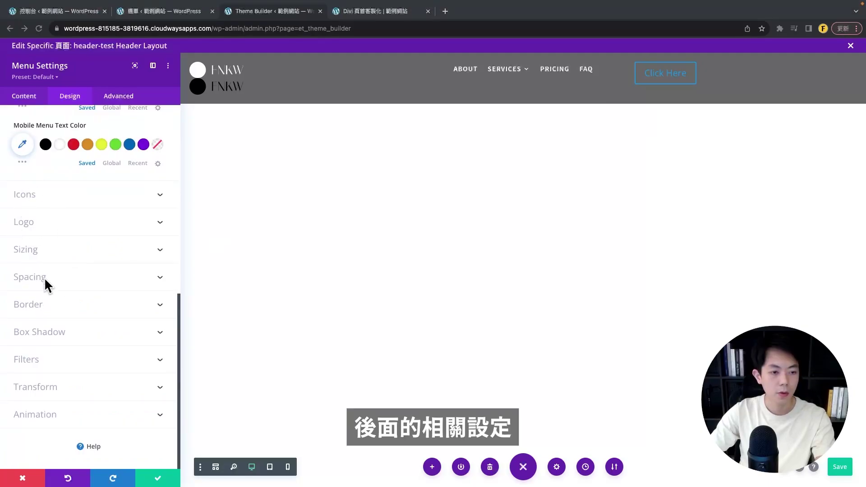
scroll(68, 347, "up", 8)
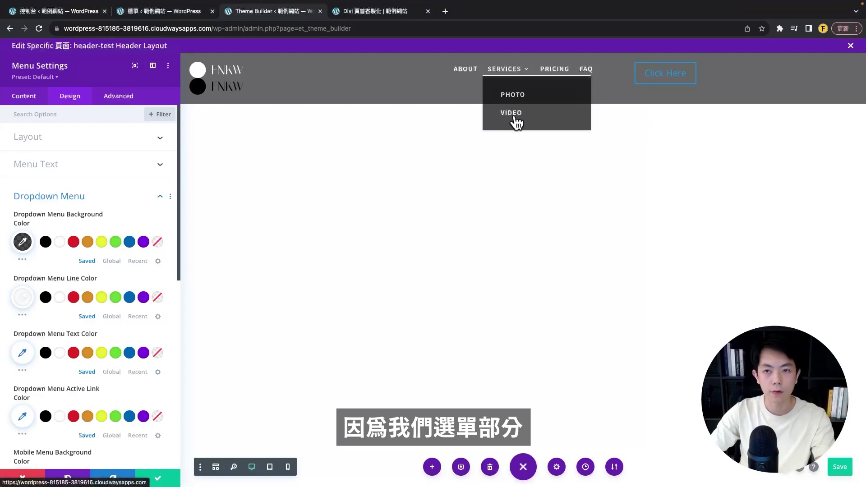
mouse_move(526, 68)
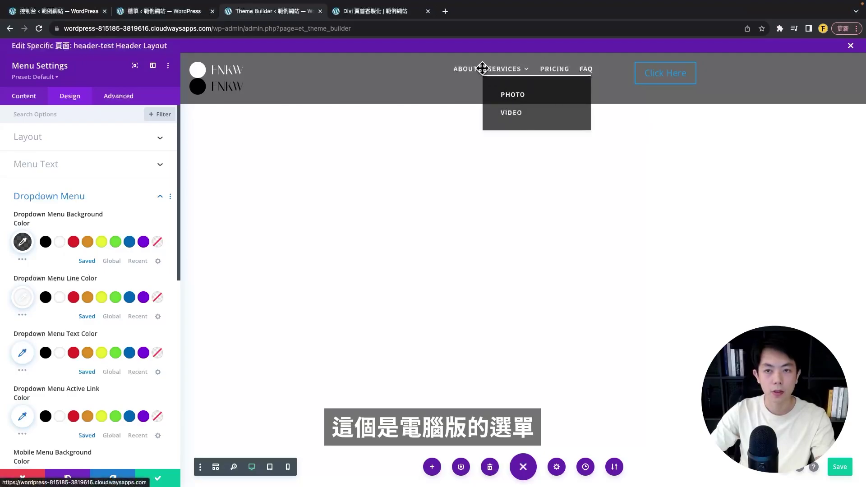
left_click(159, 477)
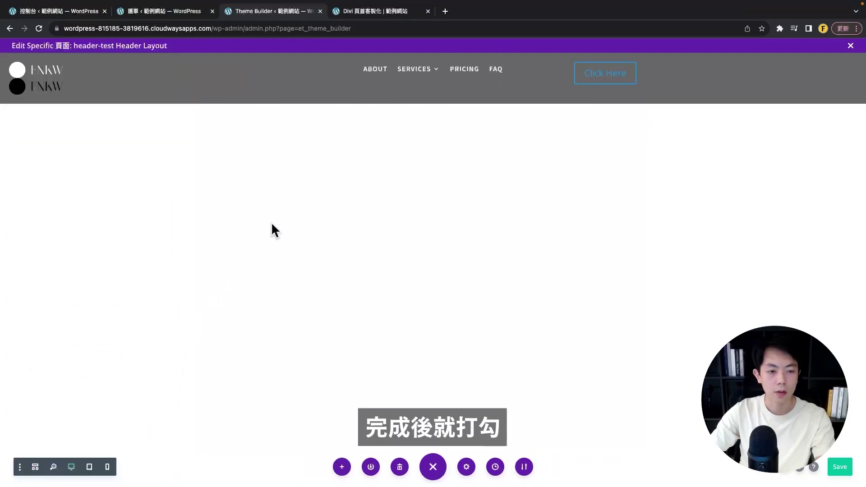
- Change the header button's text to Contact in its module settings, and look at the button's link options
mouse_move(607, 77)
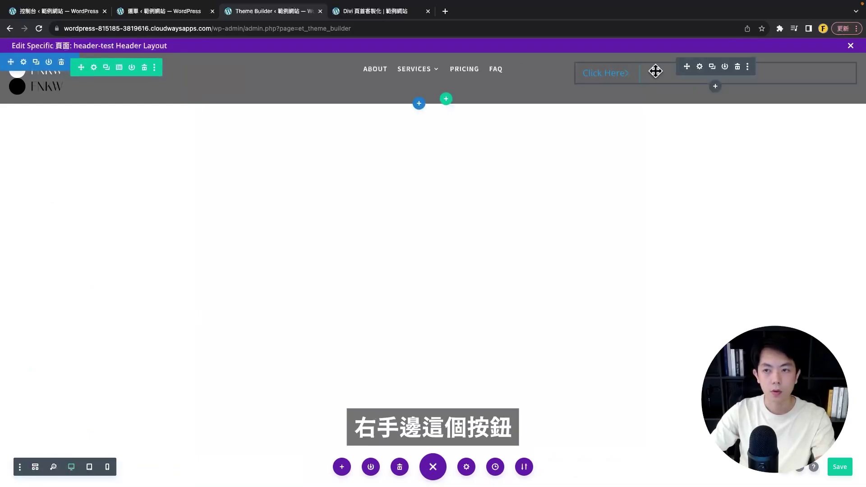
left_click(699, 67)
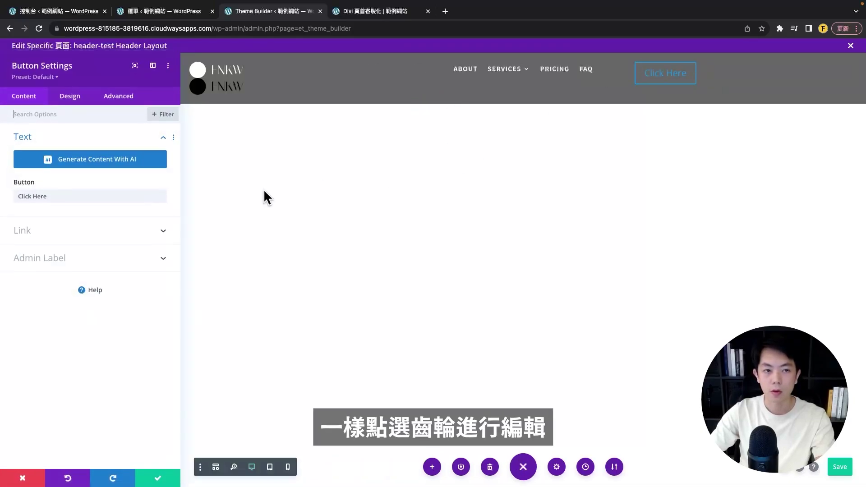
left_click_drag(65, 198, 4, 200)
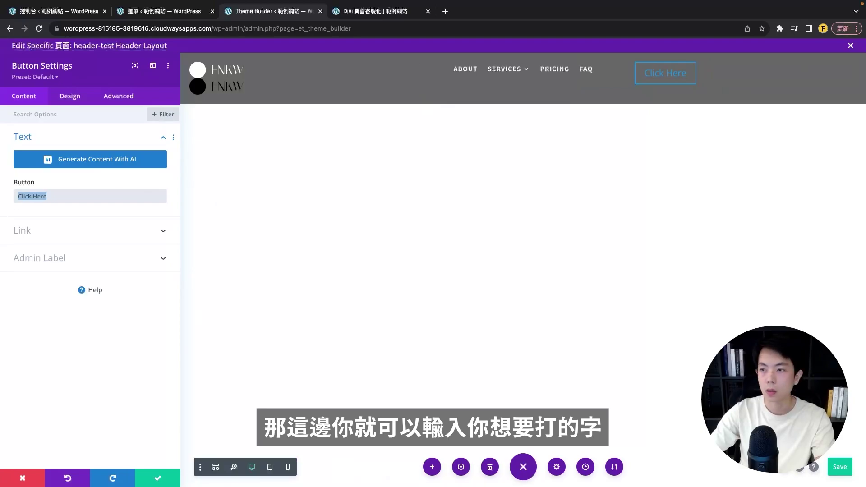
type("Contact")
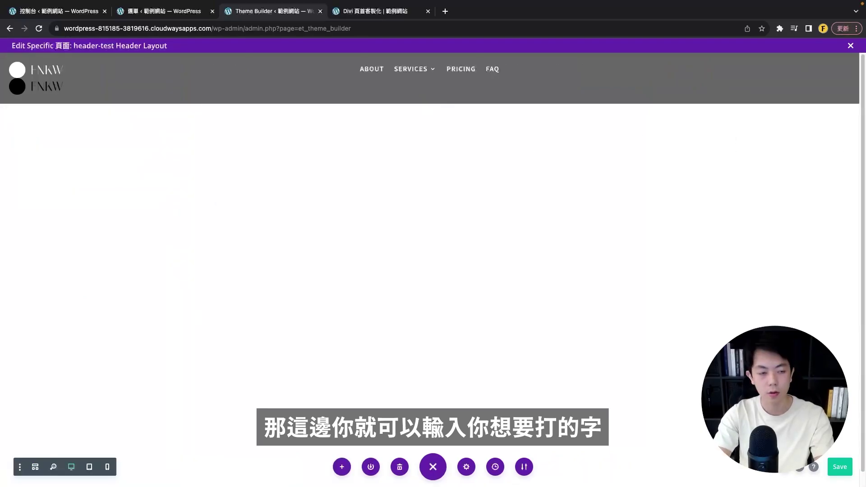
left_click(47, 231)
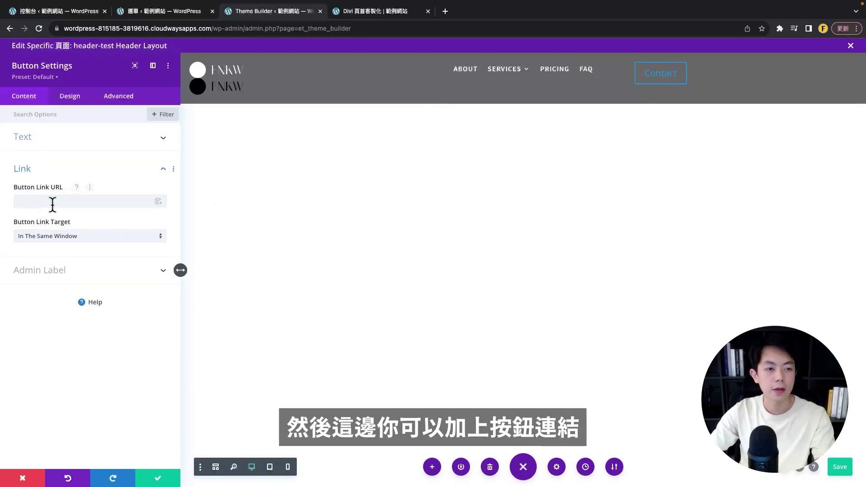
left_click(37, 139)
- Align the Contact button to the right of its column and set its text color to Light
left_click(67, 100)
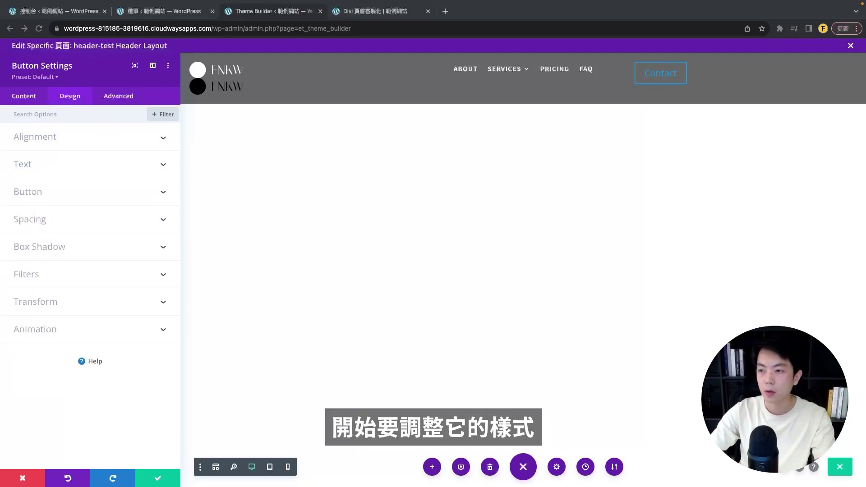
left_click(23, 138)
left_click(140, 170)
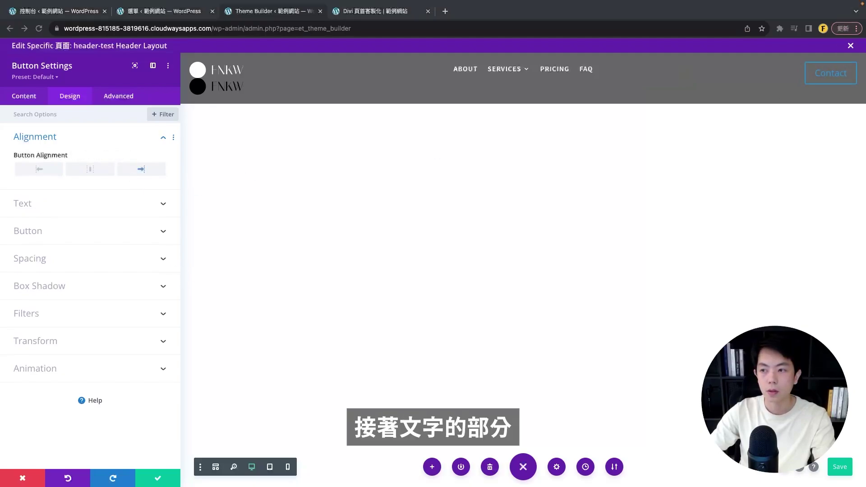
left_click(36, 204)
left_click(47, 201)
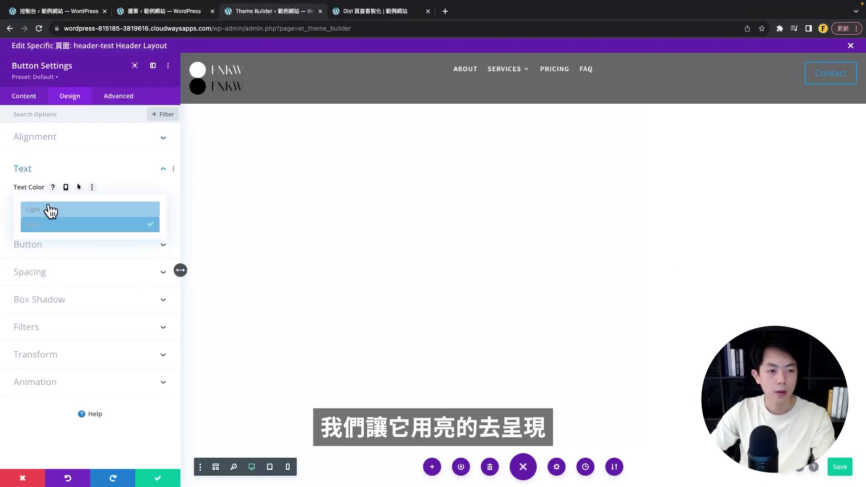
left_click(55, 211)
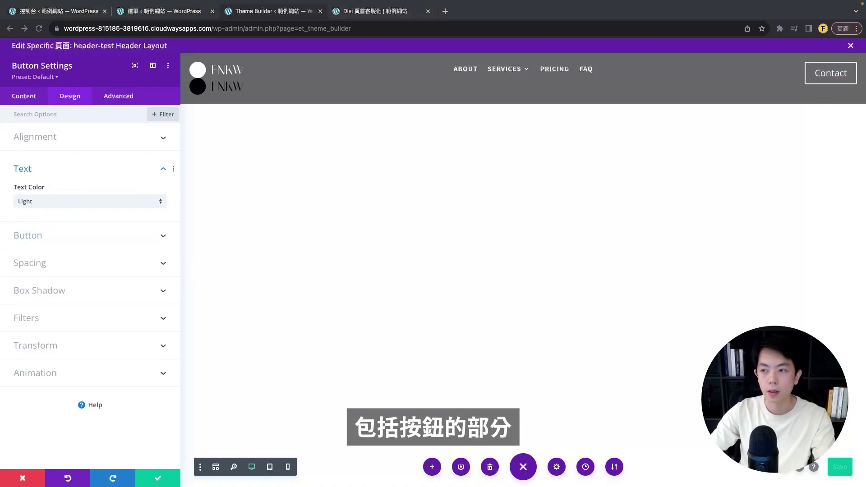
- Enable custom styles for the Contact button and set its text size to 12px
left_click(41, 236)
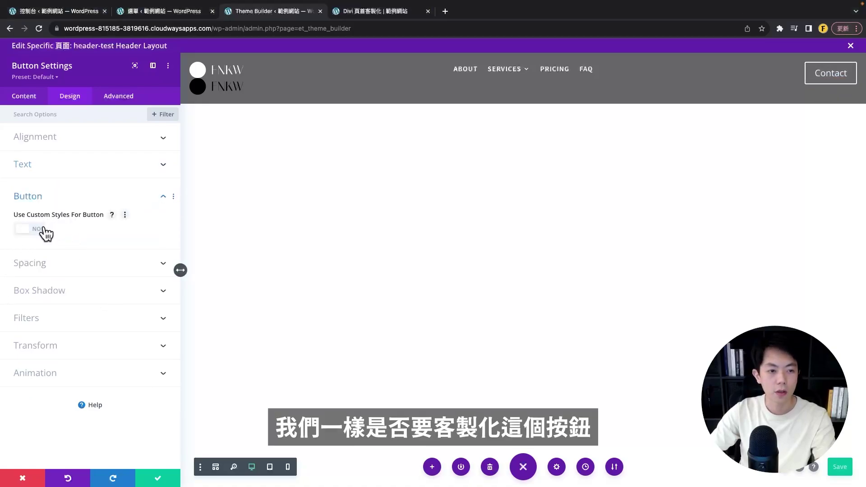
left_click(38, 230)
scroll(75, 232, "down", 3)
left_click(143, 186)
type("12")
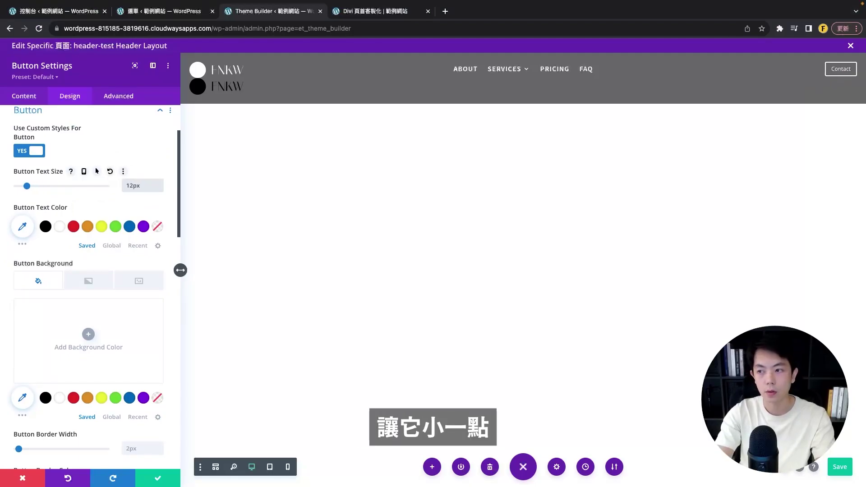
- Set the Contact button's text color to black and its background color to white
scroll(113, 253, "down", 1)
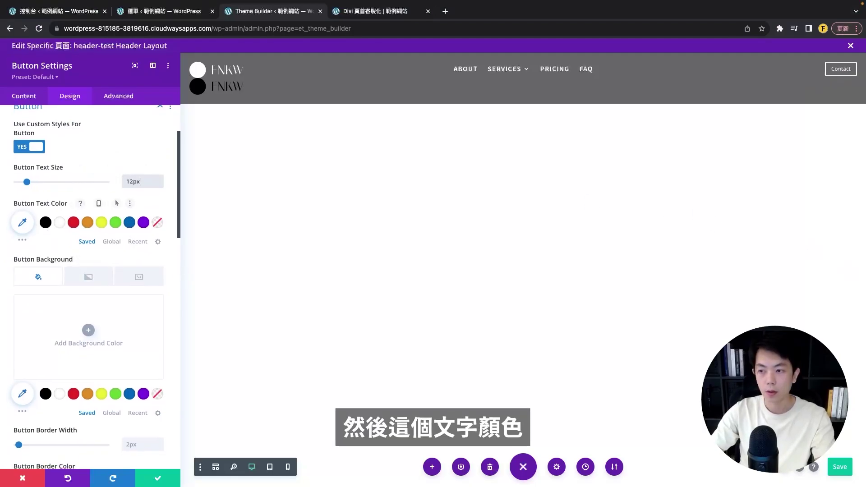
left_click(45, 222)
left_click(77, 236)
scroll(83, 234, "down", 1)
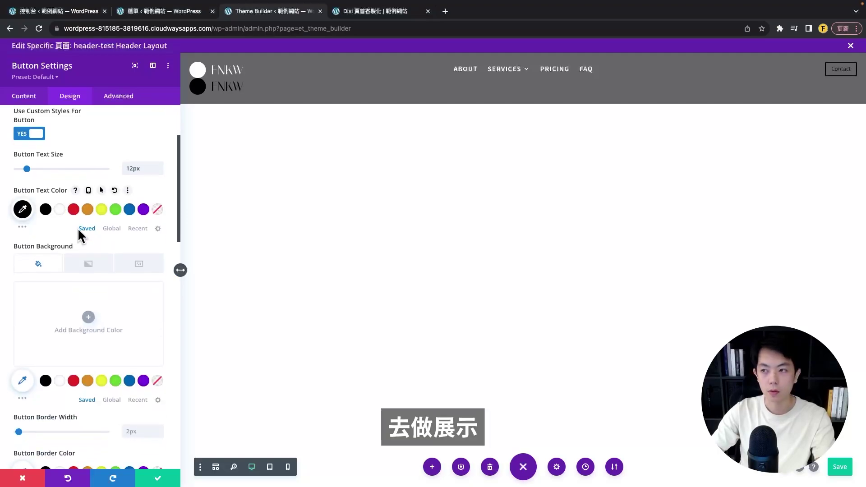
scroll(35, 247, "down", 1)
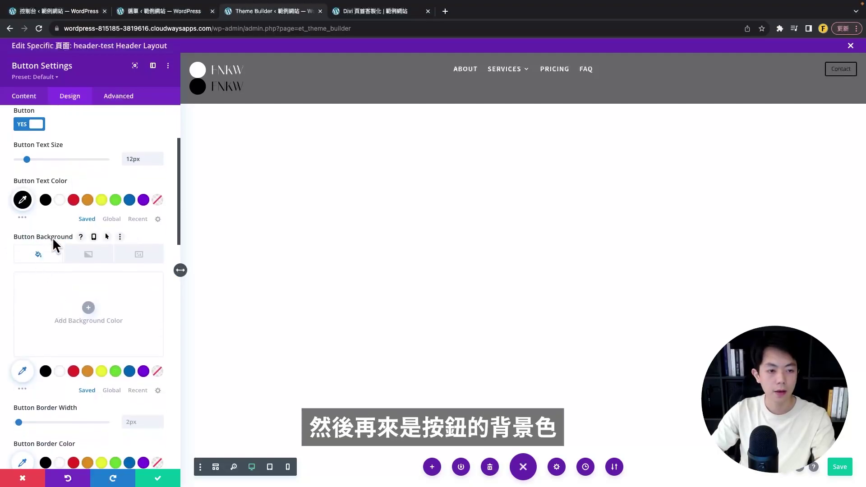
scroll(52, 237, "down", 3)
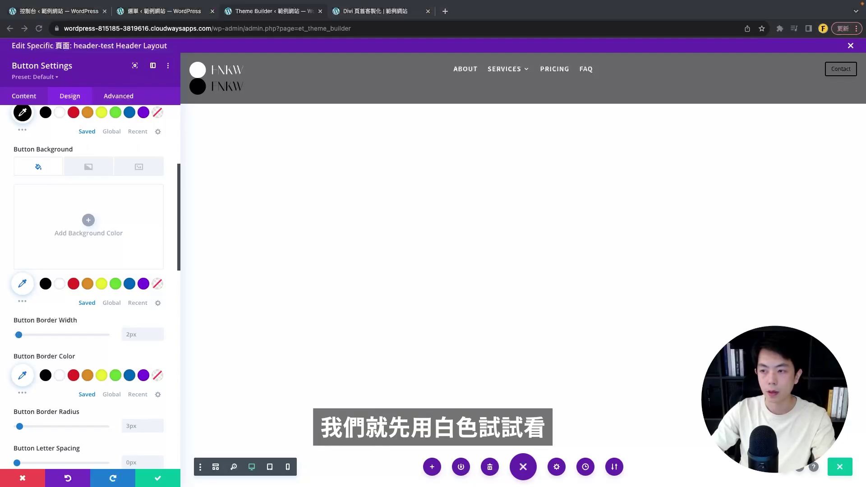
left_click(59, 284)
scroll(63, 331, "down", 2)
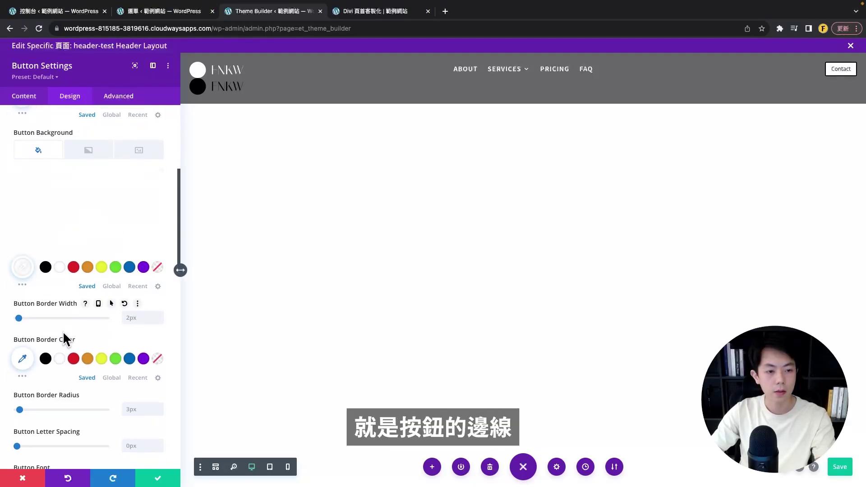
- Give the Contact button a black border with a width of 1px
left_click(22, 326)
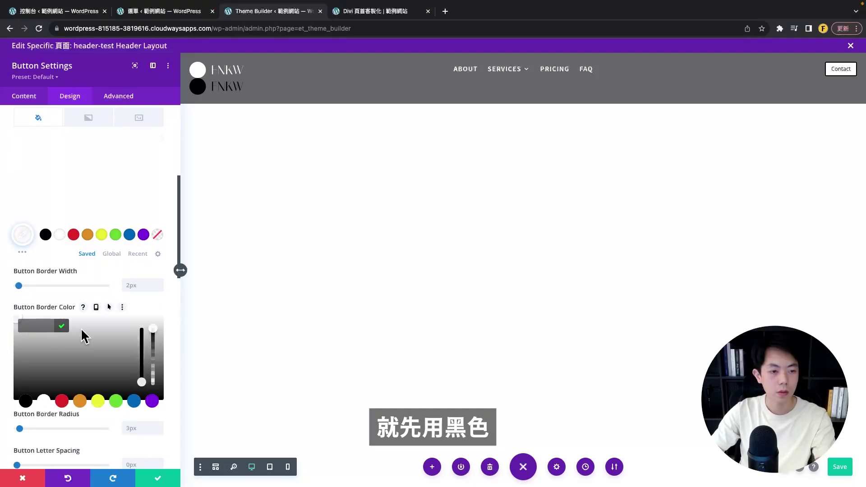
left_click(61, 326)
scroll(90, 352, "down", 1)
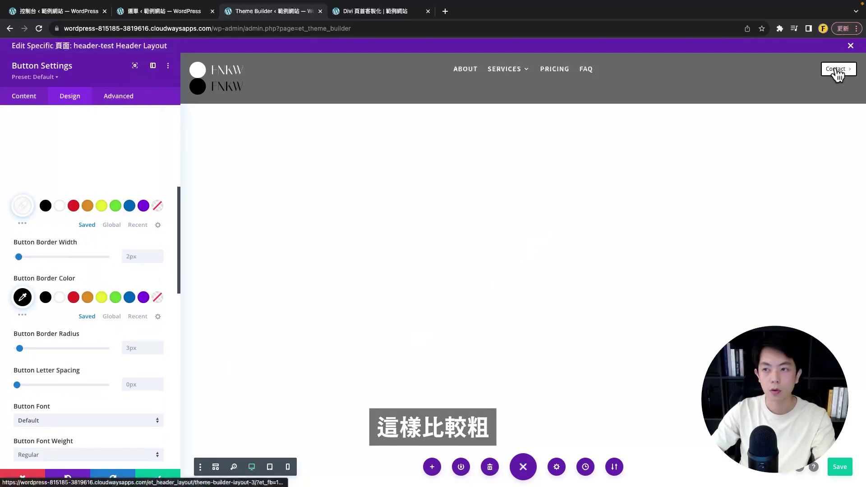
left_click(131, 256)
type("1px")
key("ctrl+a")
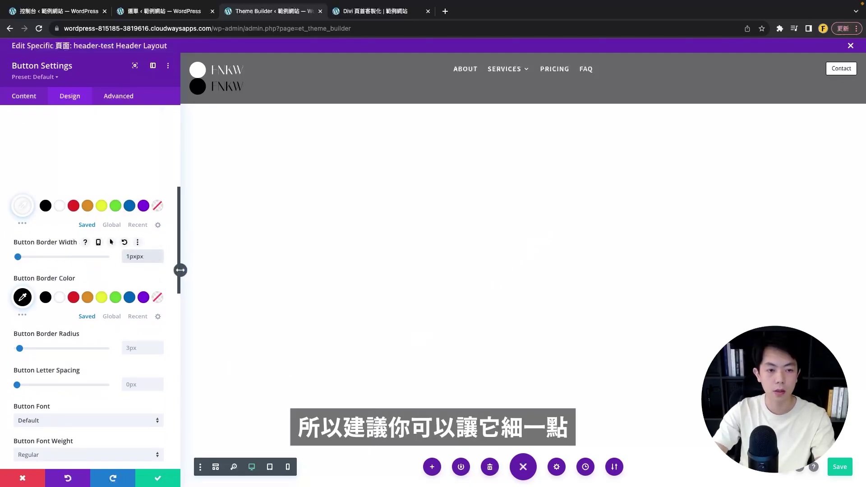
type("1px")
scroll(135, 334, "down", 1)
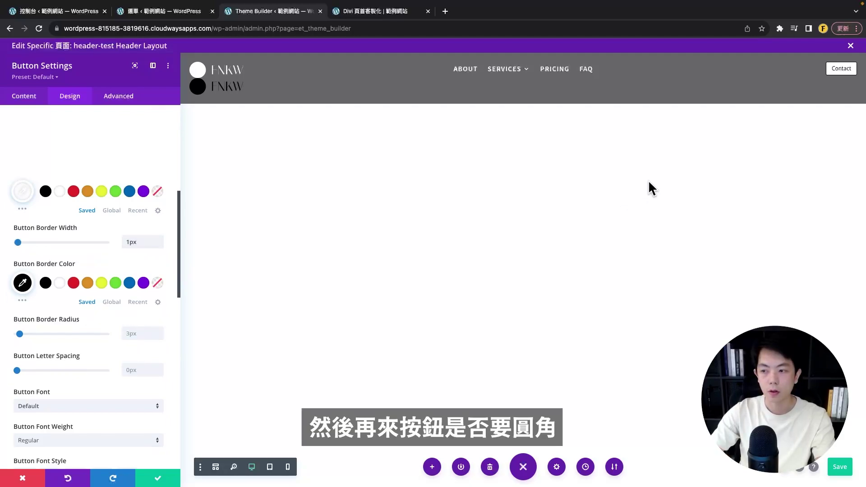
- Set the Contact button's border radius to 30px and its letter spacing to 4px
left_click(132, 333)
type("30")
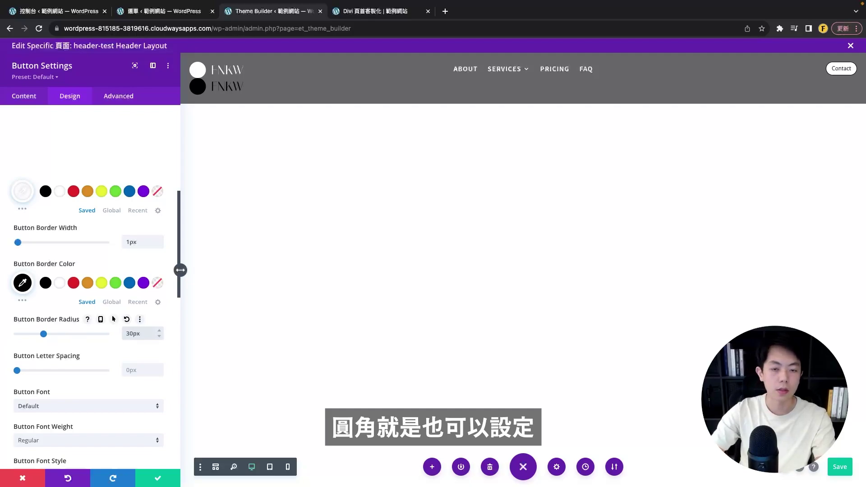
scroll(66, 366, "down", 1)
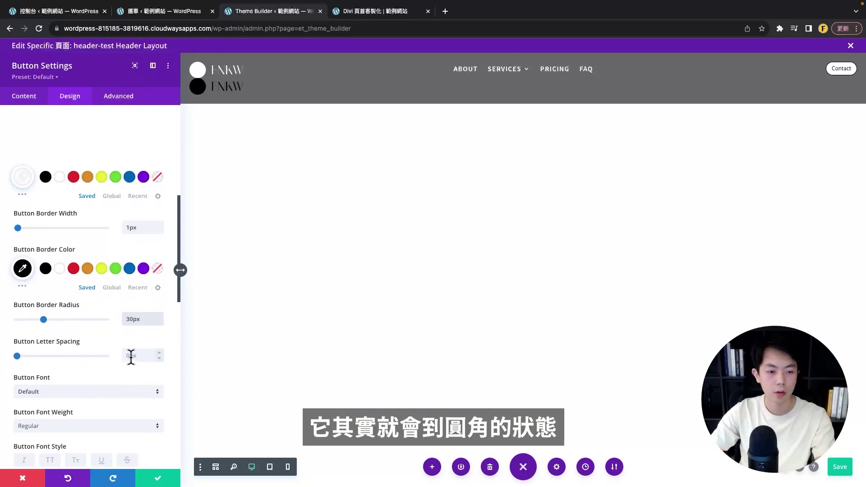
left_click(132, 356)
type("4")
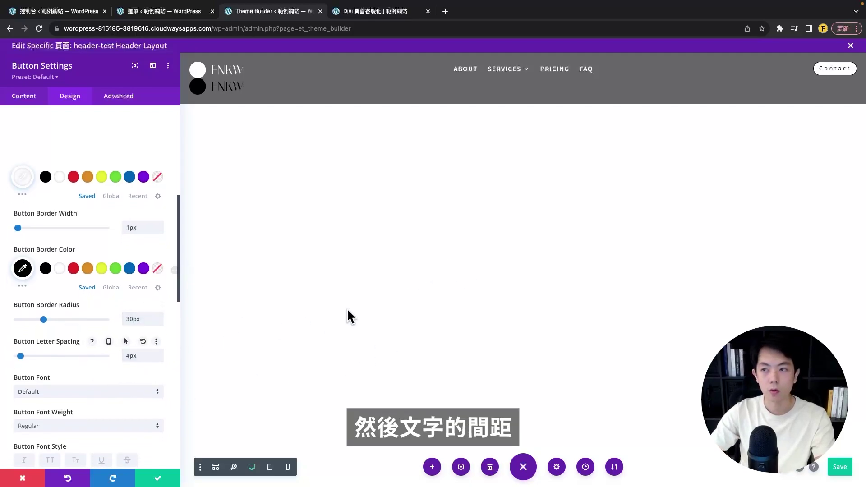
- Set the Contact button's font to Noto Sans TC with a Heavy font weight
scroll(130, 315, "down", 5)
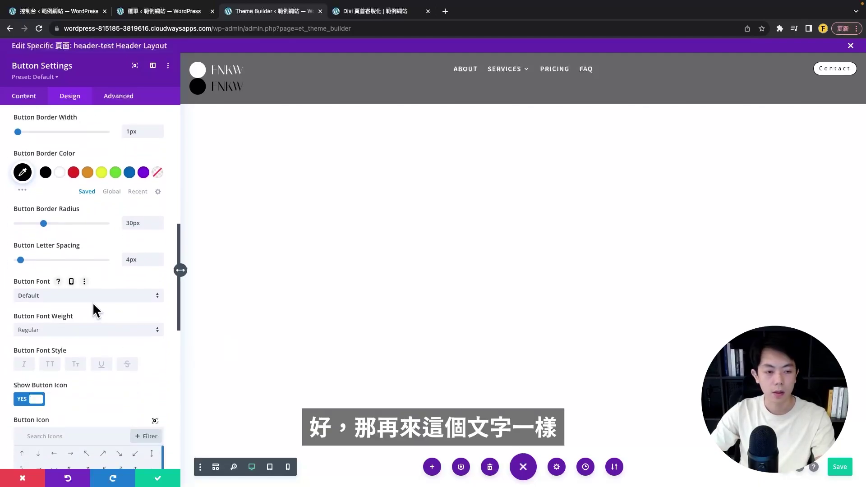
left_click(76, 298)
left_click(55, 129)
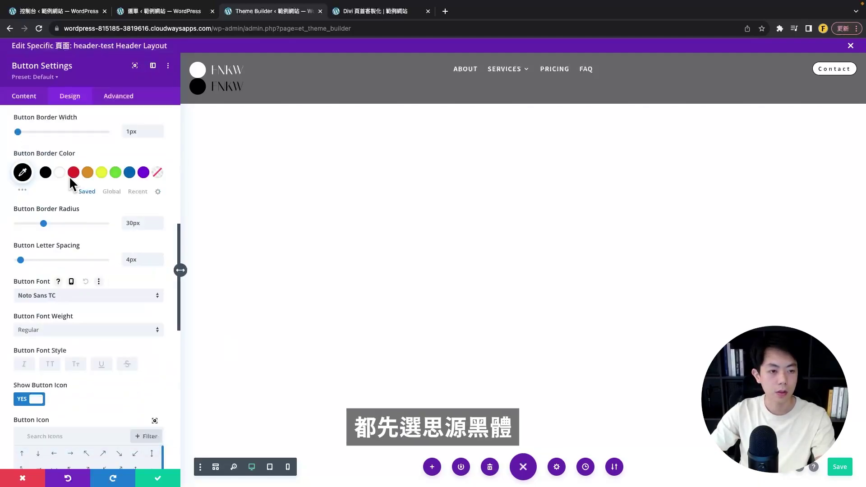
left_click(43, 332)
left_click(47, 413)
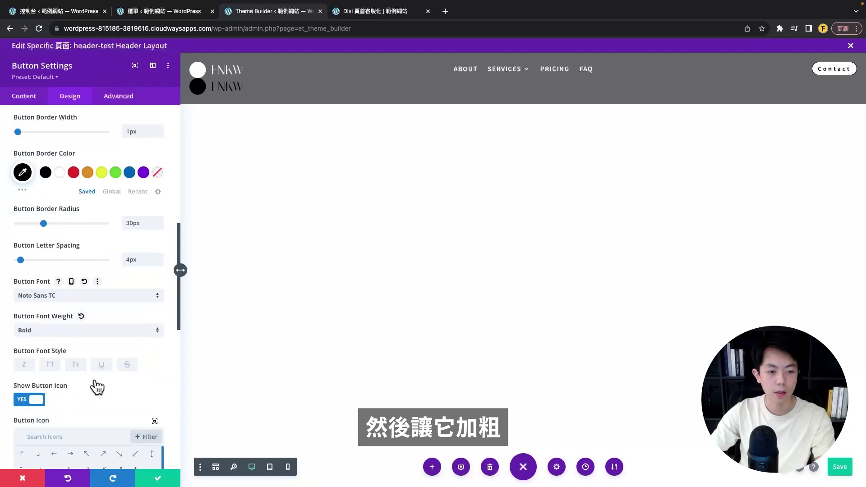
scroll(93, 387, "down", 5)
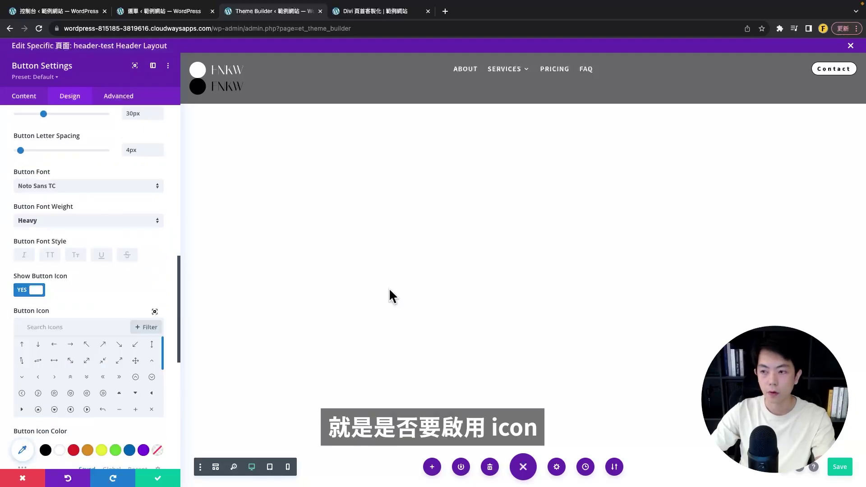
- Choose the right-pointing chevron as the Contact button's icon and check how it shows on the button
scroll(86, 316, "down", 1)
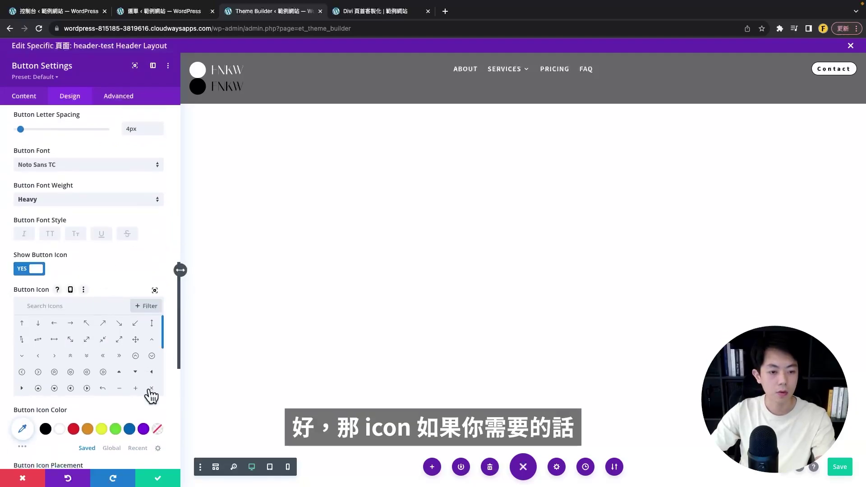
scroll(145, 388, "down", 6)
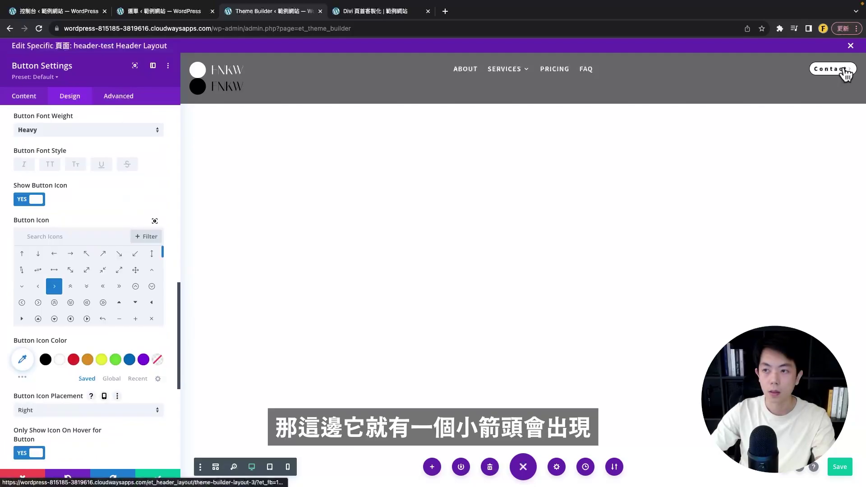
scroll(95, 361, "down", 6)
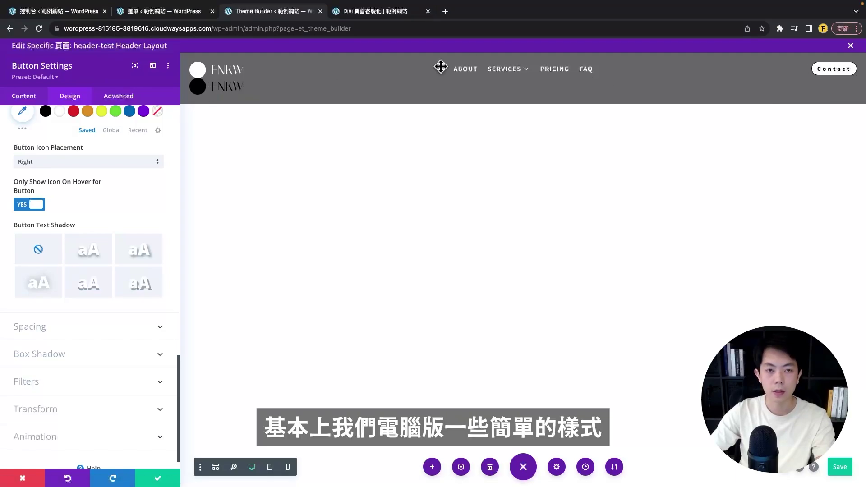
- Apply the Contact button's module settings and save the header layout
mouse_move(535, 81)
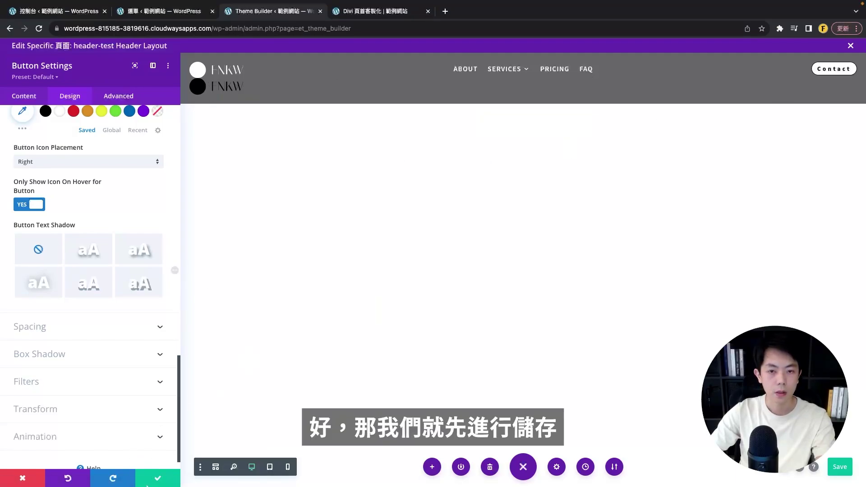
left_click(154, 481)
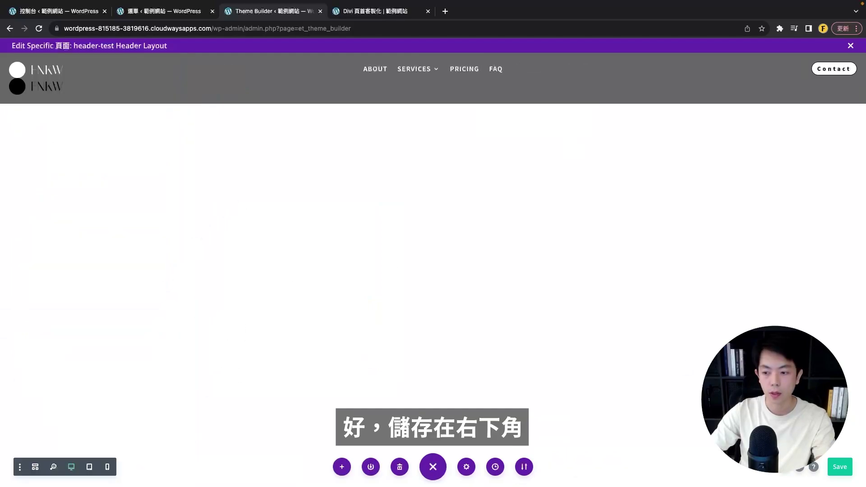
left_click(839, 472)
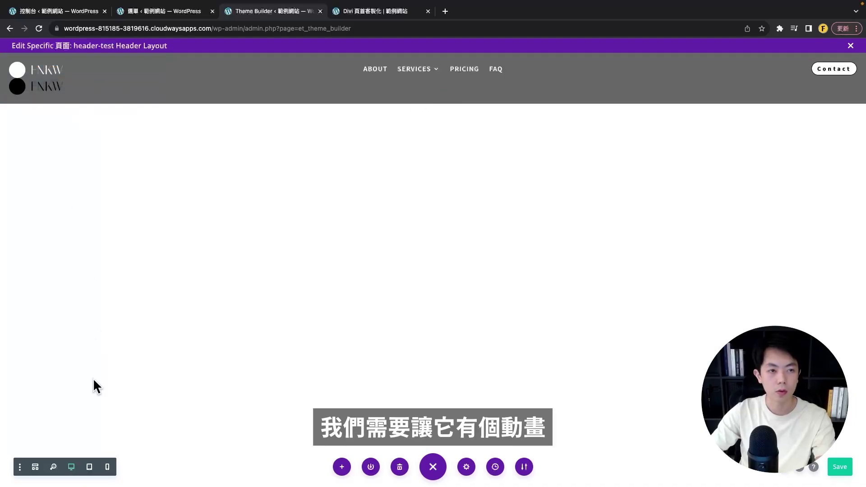
- Switch to the finished Divi 頁首客製化 example page and examine how its header's logo, colors and button change on scrolling
left_click(355, 12)
scroll(62, 148, "down", 1)
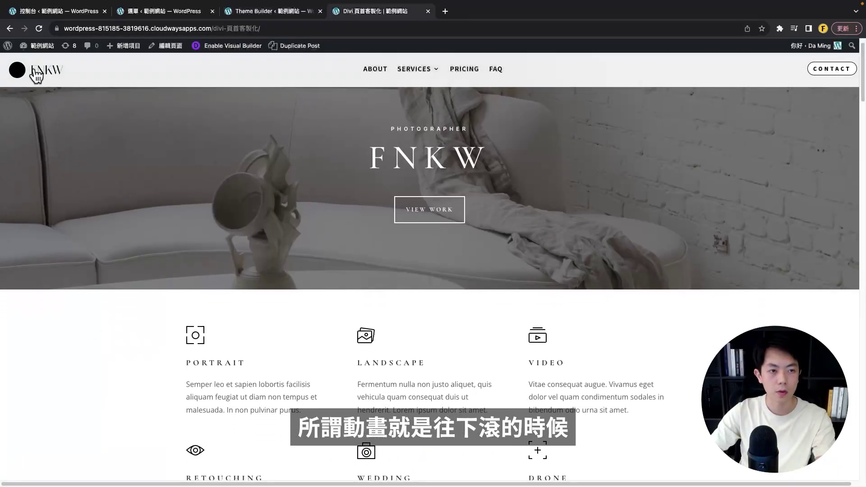
scroll(27, 76, "up", 1)
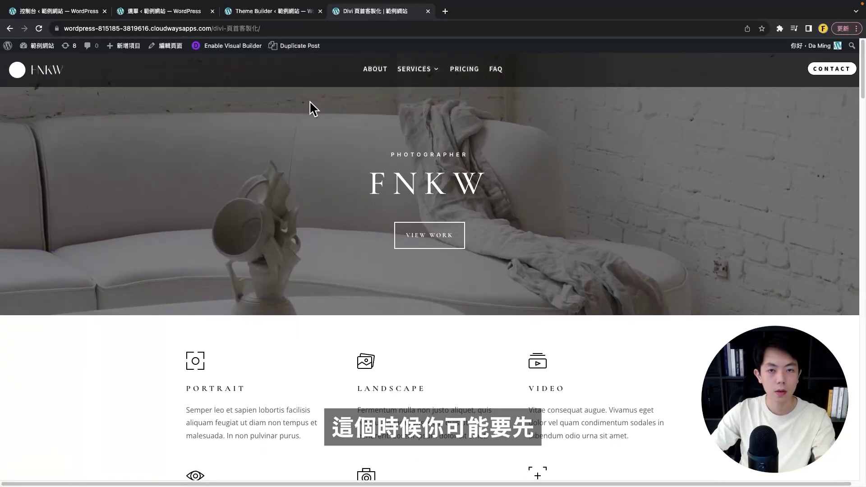
scroll(318, 79, "down", 1)
scroll(323, 82, "up", 1)
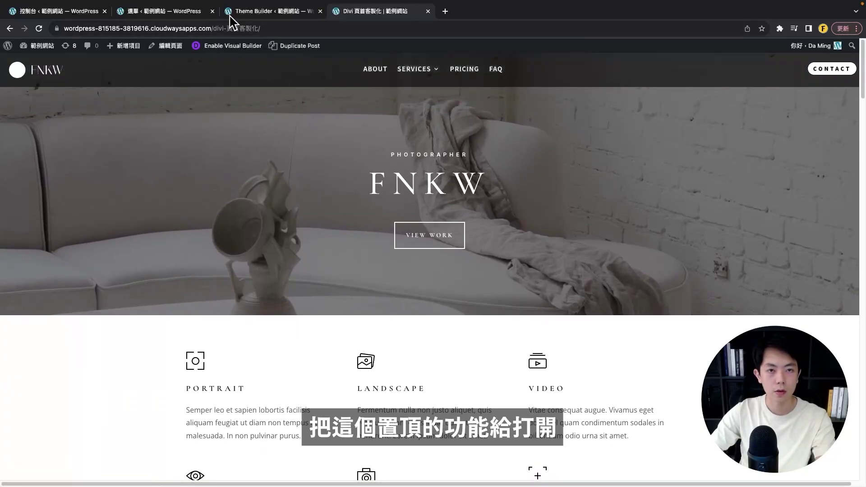
left_click(158, 11)
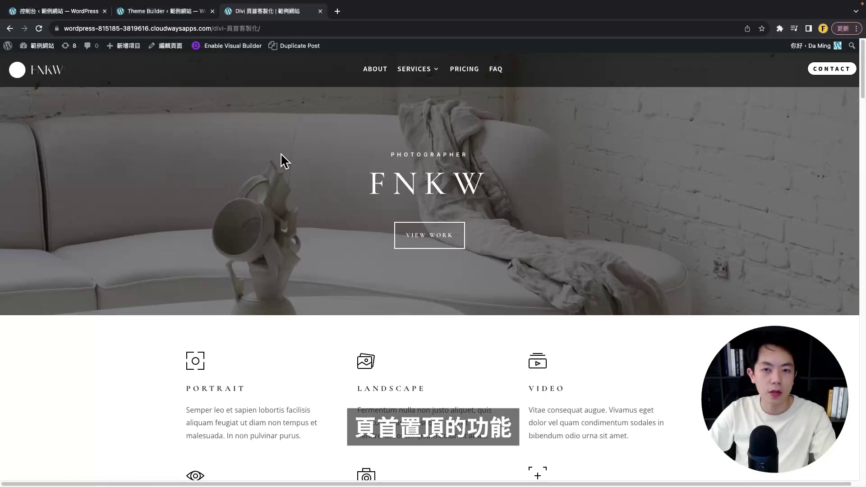
scroll(212, 136, "down", 20)
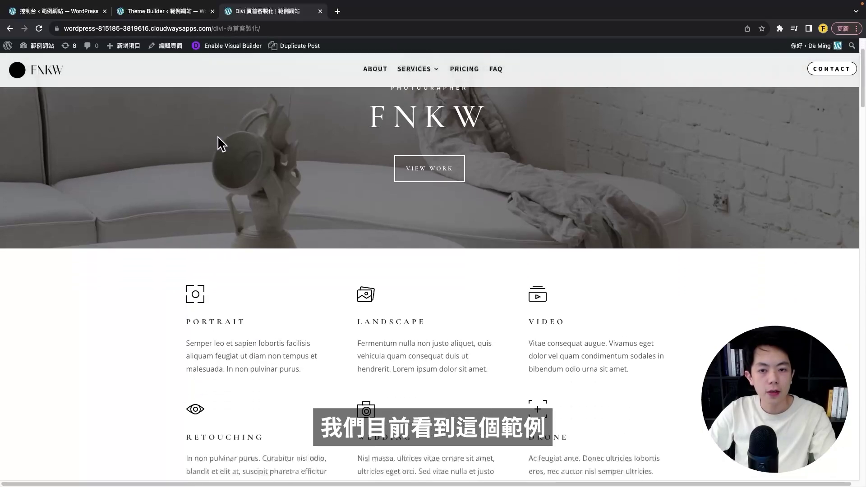
scroll(327, 224, "up", 20)
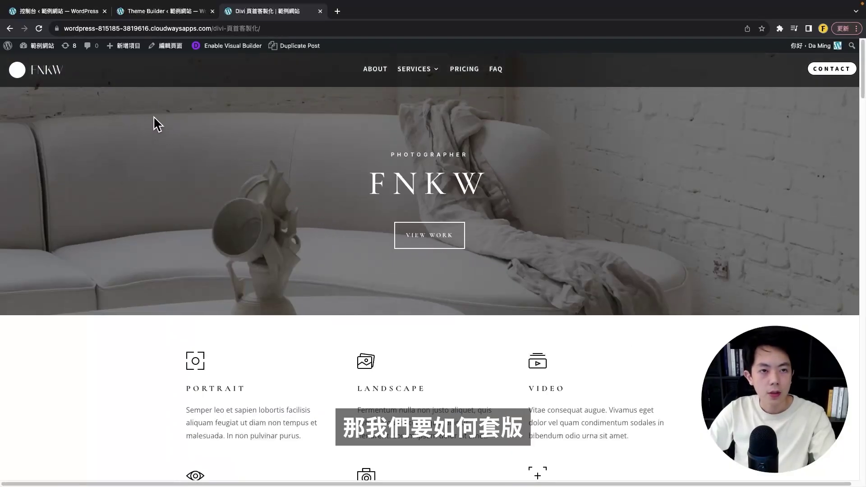
- From the WordPress page list, open Divi-Header-Test2 with the Divi builder in a new browser tab and browse the premade layouts
left_click(56, 12)
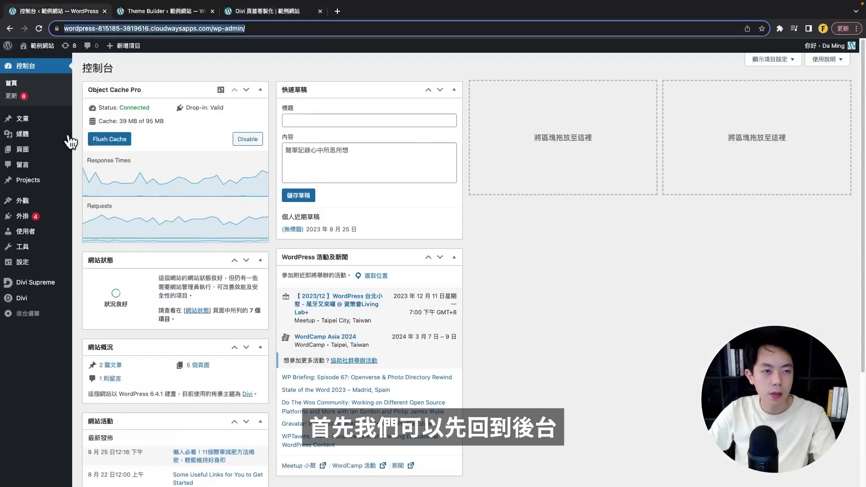
mouse_move(27, 149)
left_click(92, 151)
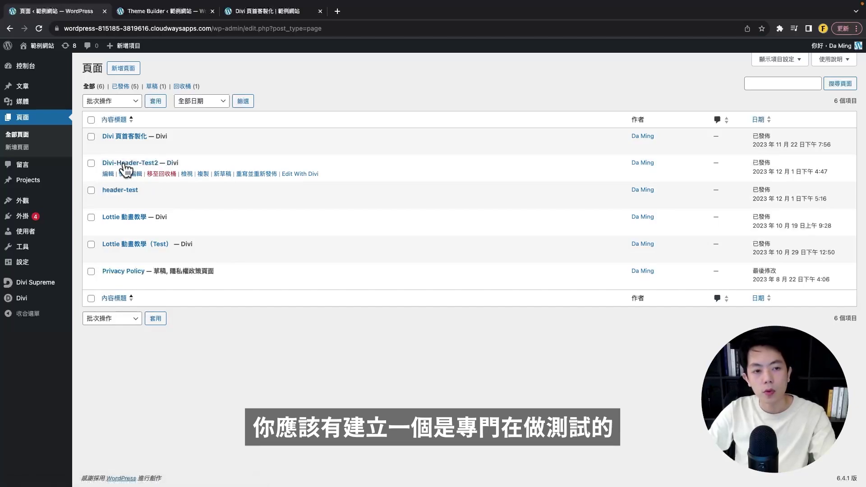
right_click(298, 175)
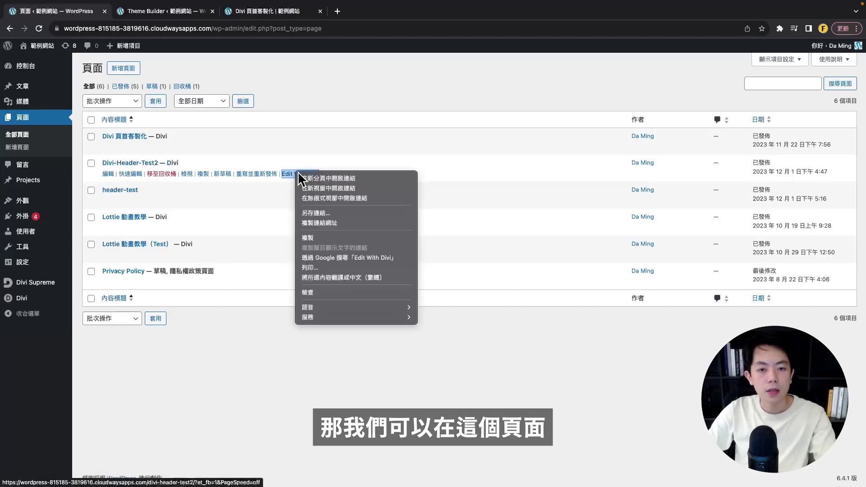
left_click(299, 177)
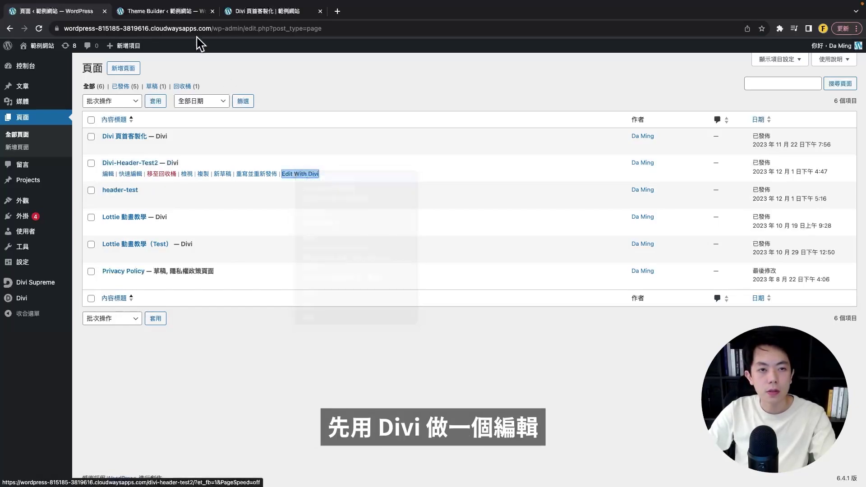
left_click(142, 12)
left_click(441, 387)
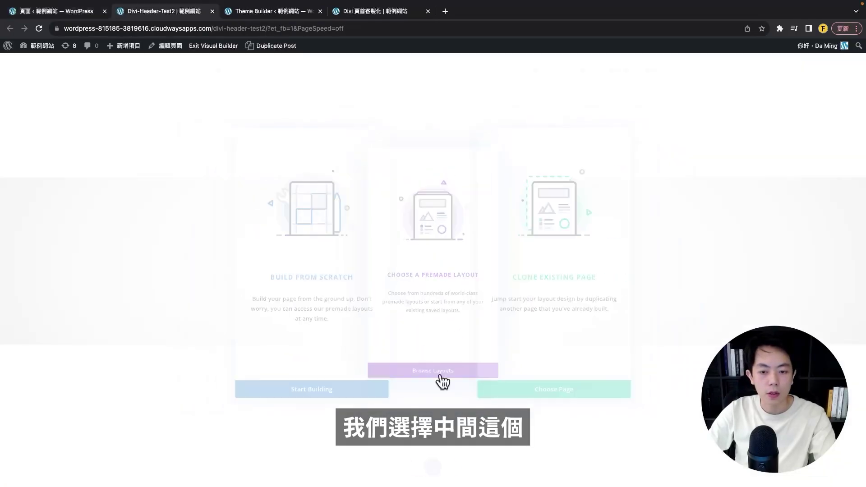
- Search the premade layouts for "photo", open the Photographer Landing Page layout and look through its preview
left_click(93, 167)
type("photo")
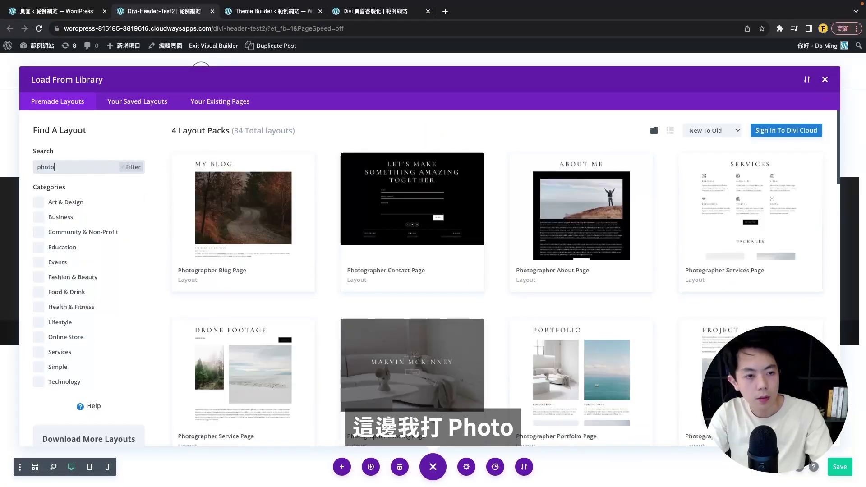
scroll(439, 257, "down", 4)
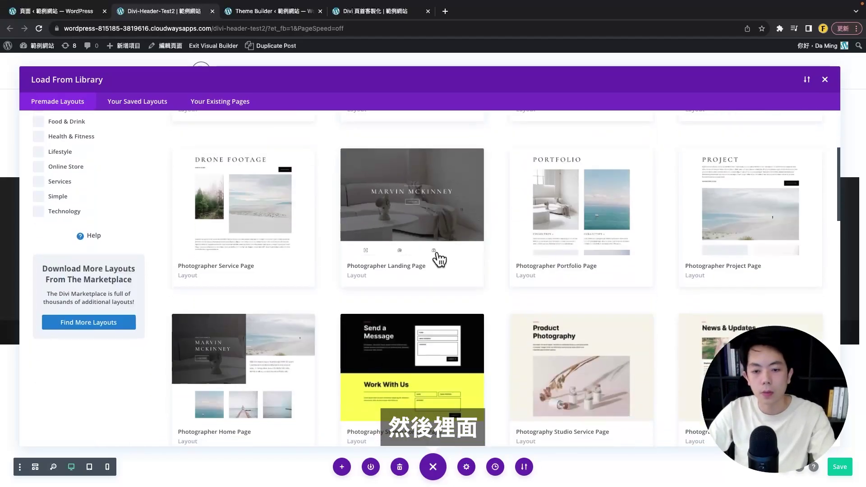
left_click(354, 219)
triple_click(332, 155)
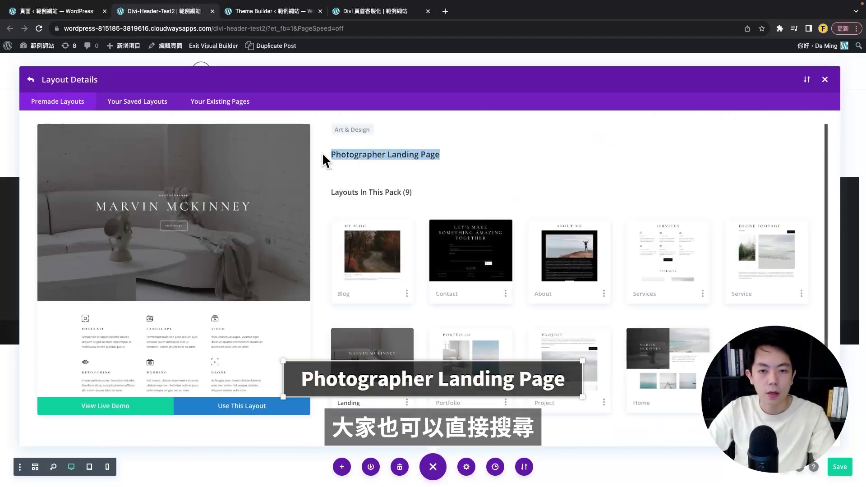
scroll(175, 205, "down", 12)
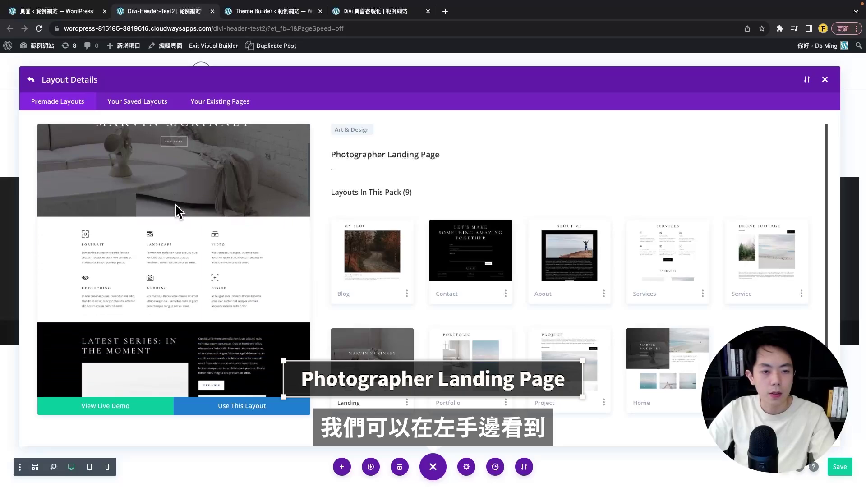
scroll(180, 206, "up", 12)
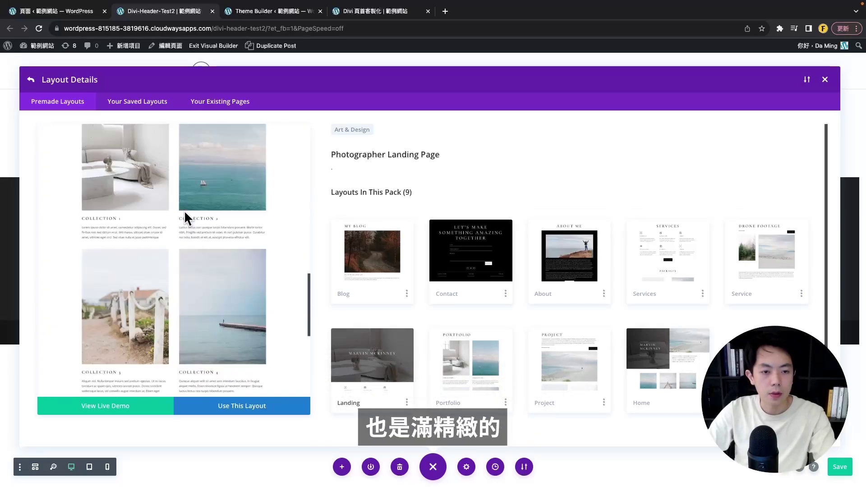
- Load the Photographer Landing Page layout into the page with Import Presets enabled and look over the imported page
left_click(224, 412)
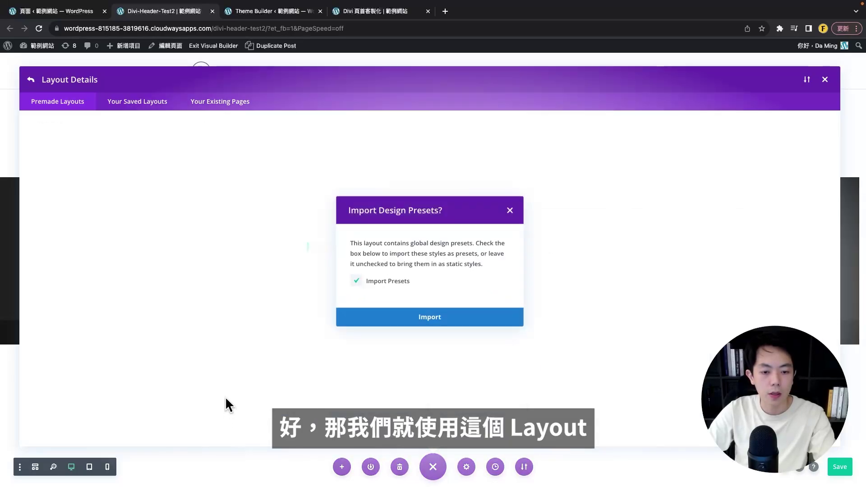
left_click(409, 319)
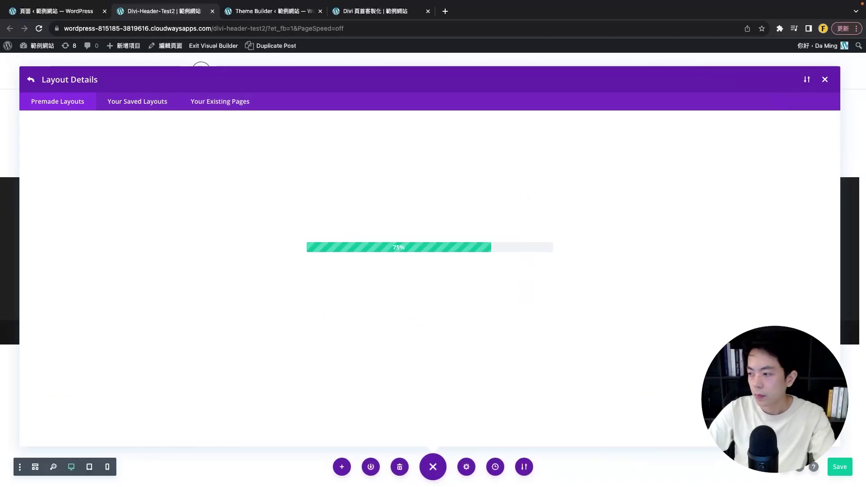
scroll(385, 299, "down", 20)
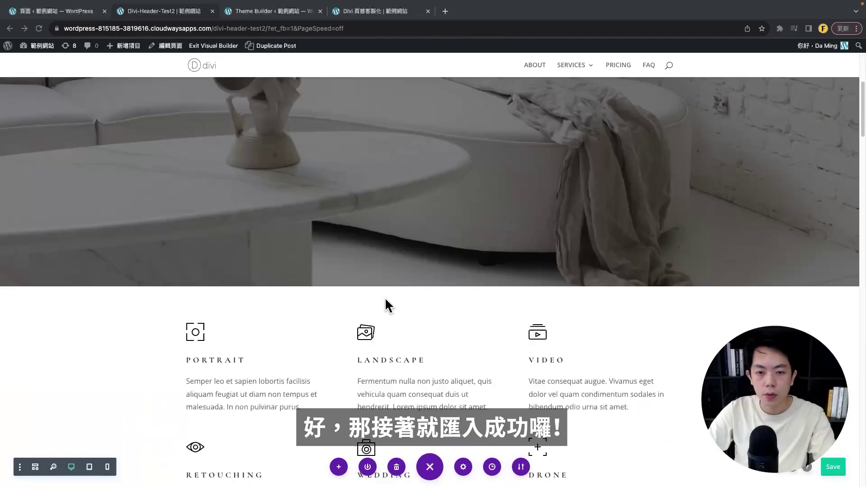
scroll(392, 309, "up", 20)
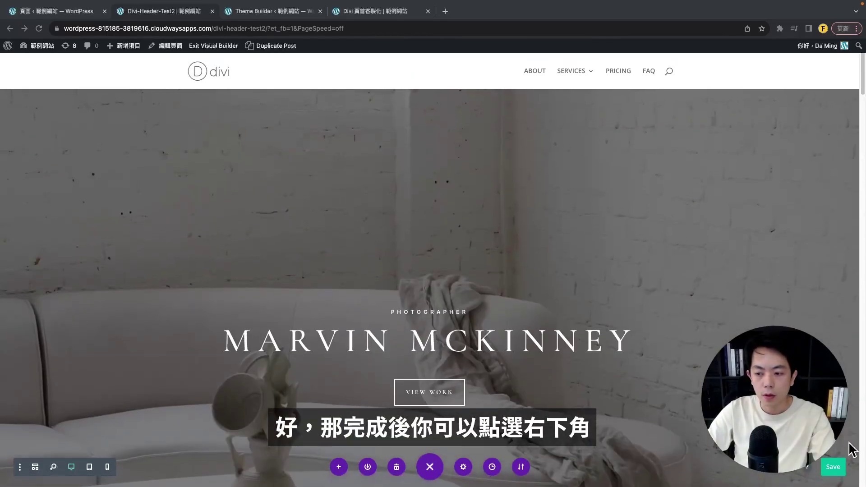
- Save the Divi-Header-Test2 page and look over the spacing of its hero section
left_click(834, 468)
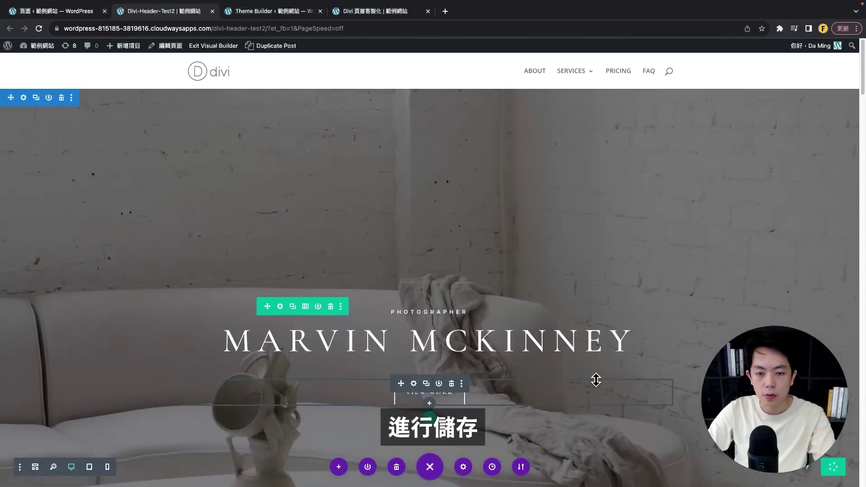
scroll(401, 281, "down", 5)
scroll(401, 284, "up", 5)
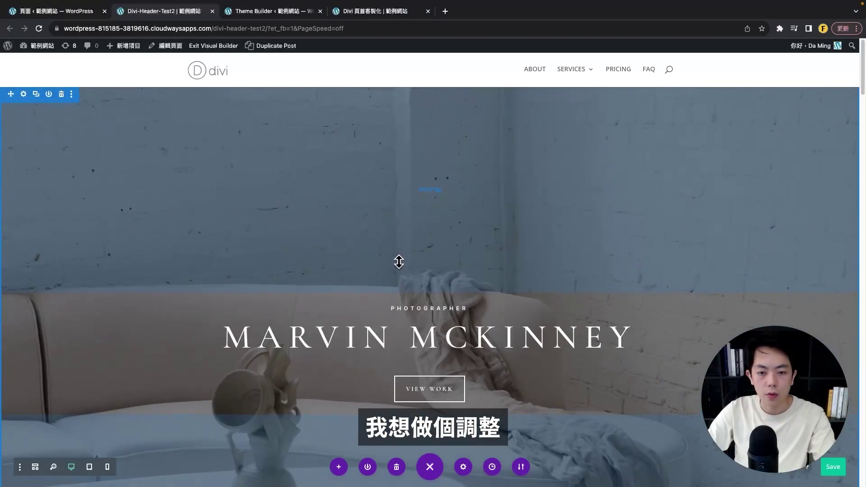
scroll(353, 231, "down", 3)
scroll(299, 285, "up", 3)
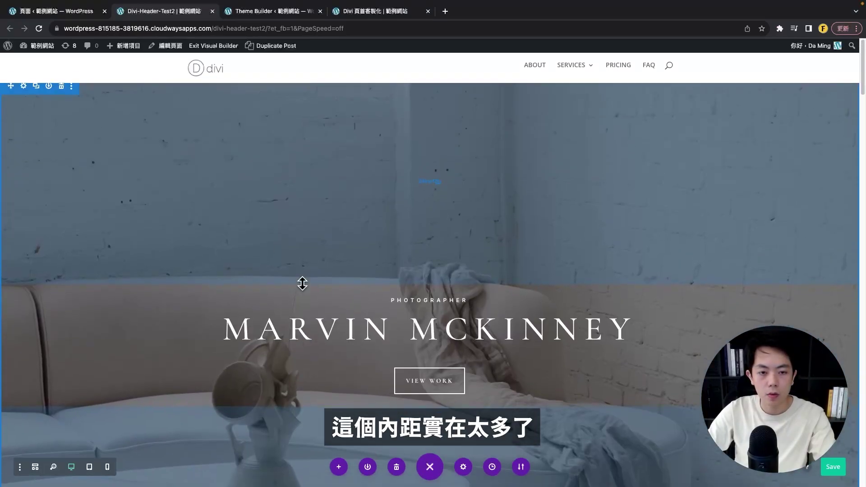
- Set the hero section's padding to 160px at the top and 100px at the bottom, and save the page
left_click(23, 98)
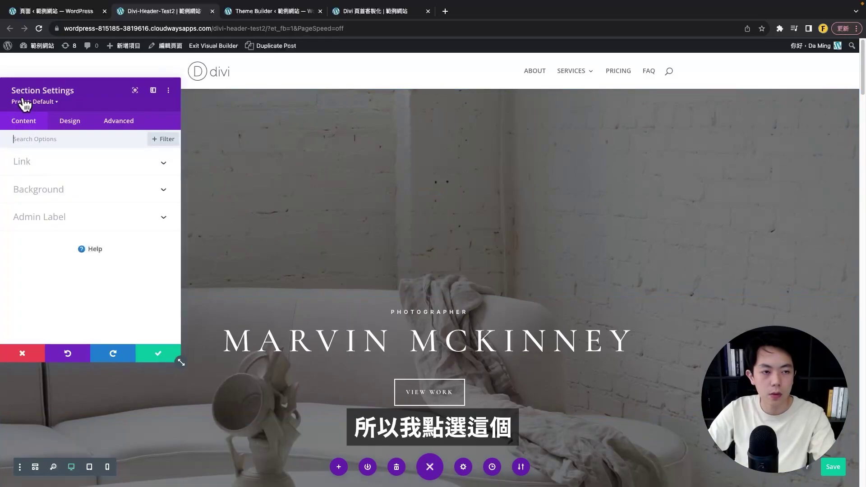
left_click(70, 121)
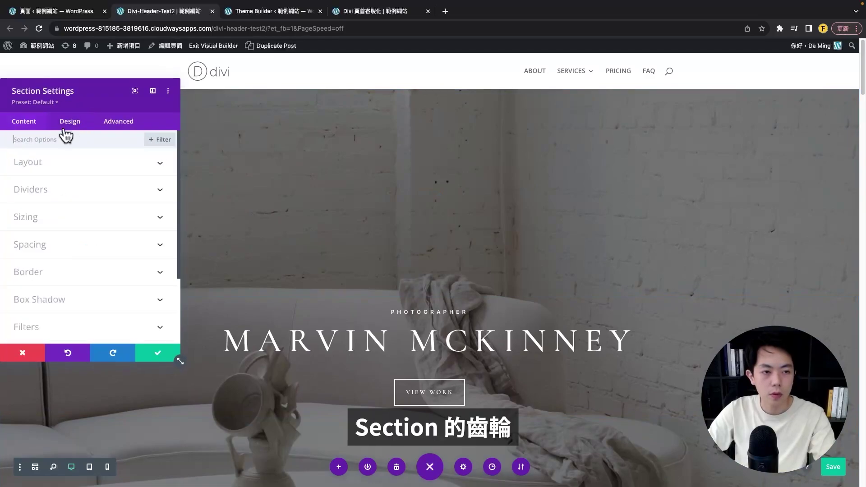
left_click(54, 246)
double_click(28, 221)
type("160px")
key("Tab")
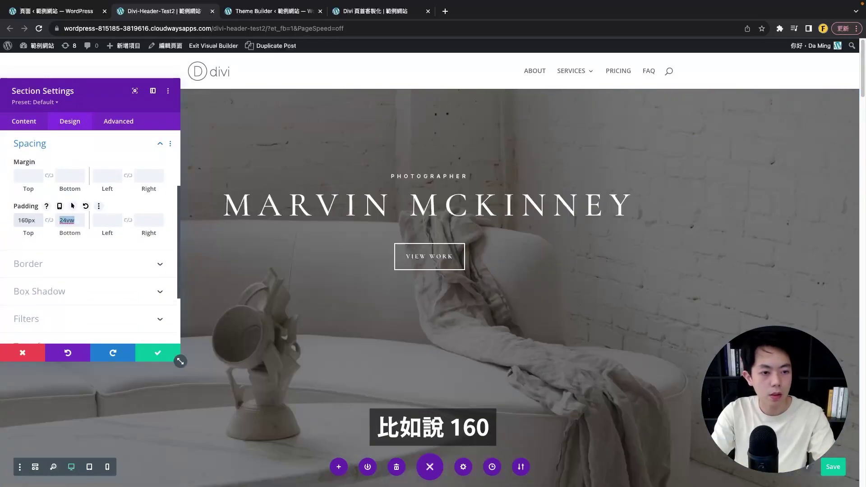
type("100px")
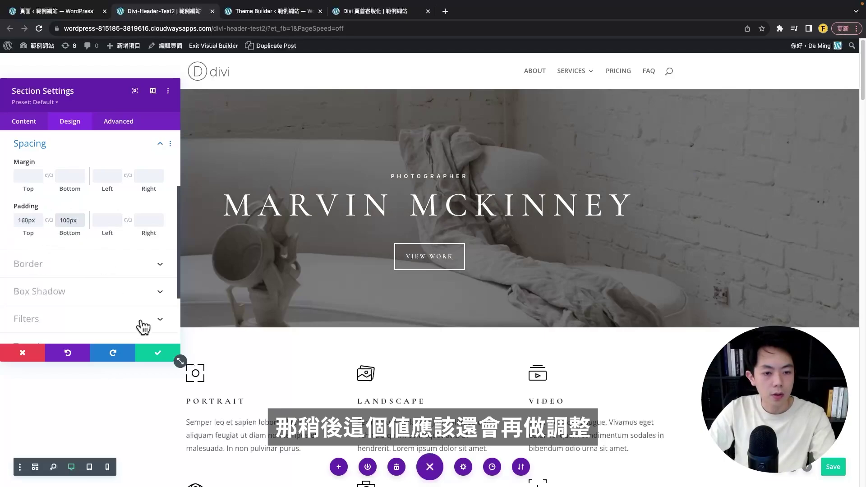
left_click(147, 353)
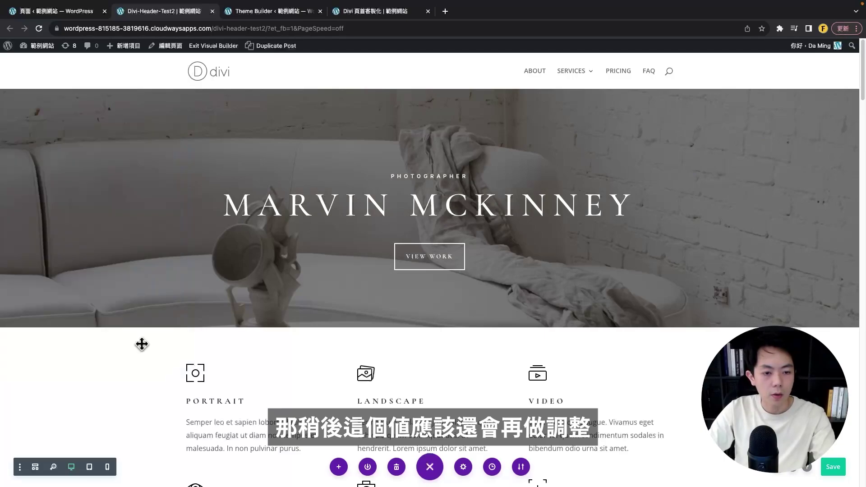
left_click(833, 467)
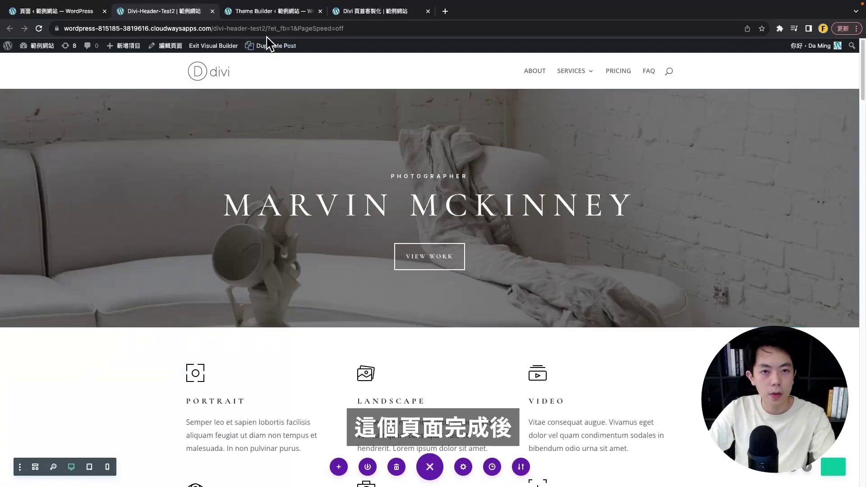
- Open the live view of Divi-Header-Test2 from the WordPress page list in a new tab and check its header
left_click(53, 13)
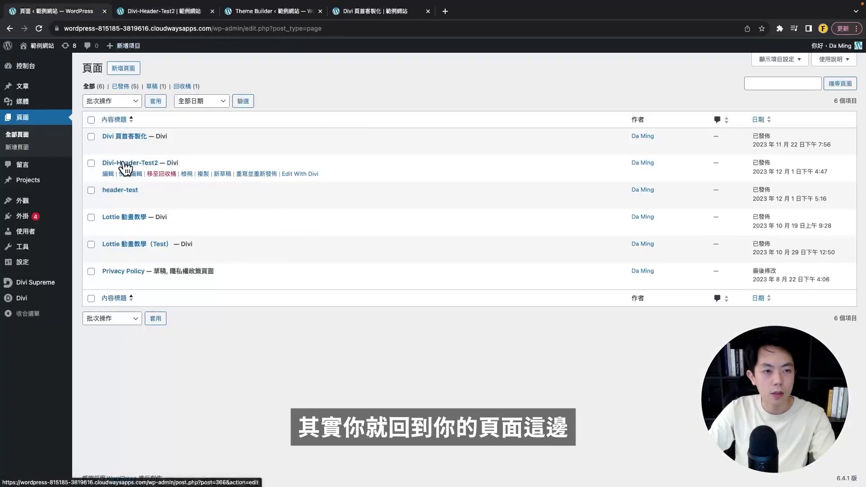
right_click(180, 174)
left_click(193, 178)
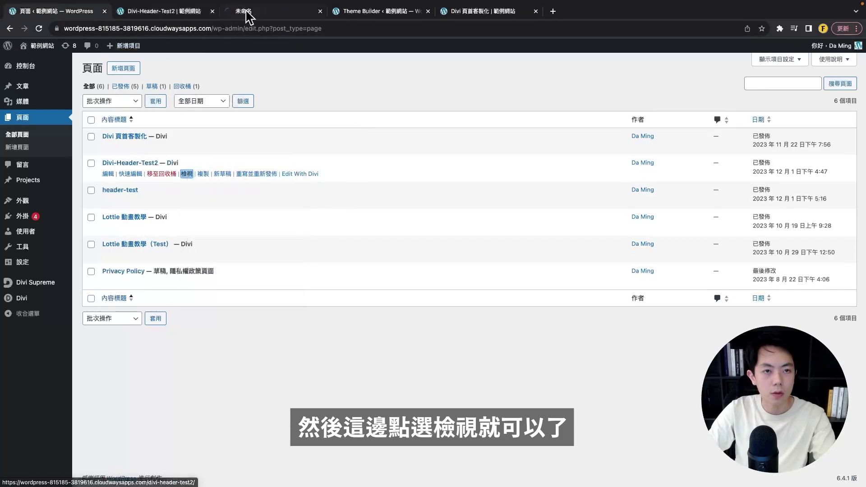
left_click(248, 13)
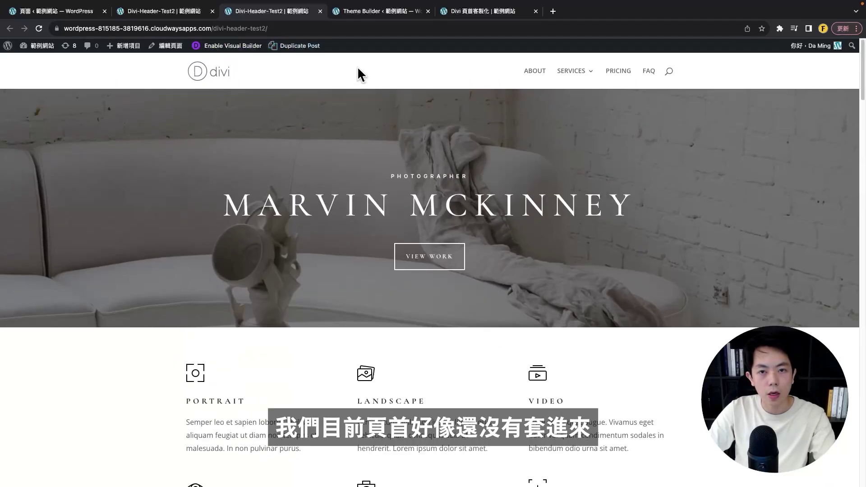
scroll(383, 116, "down", 6)
scroll(386, 137, "up", 6)
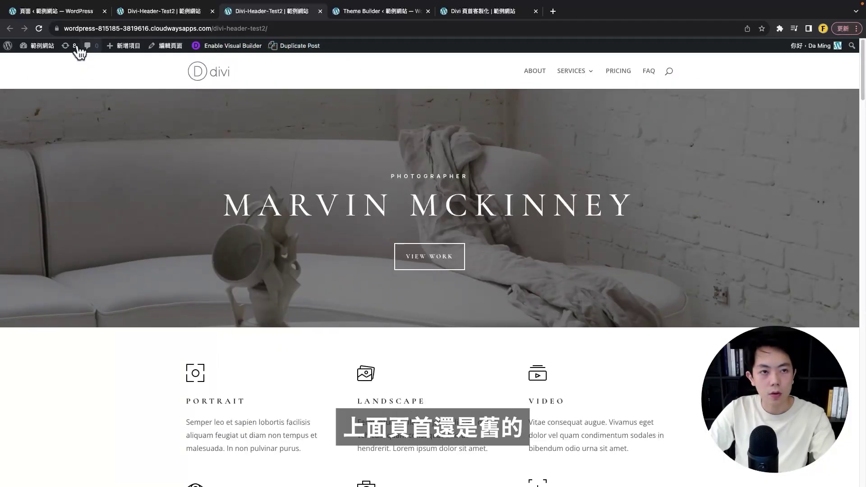
- Reassign the Theme Builder template used on header-test to the Divi-Header-Test2 page only, and save the changes
left_click(93, 13)
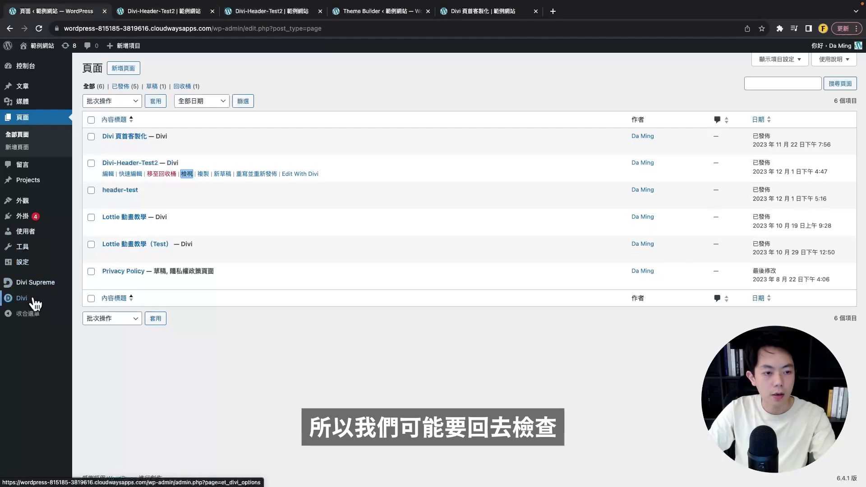
mouse_move(35, 299)
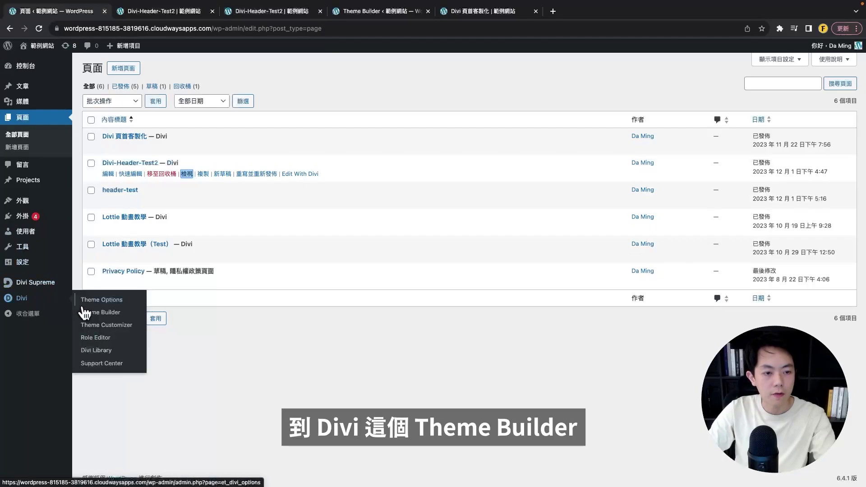
left_click(106, 313)
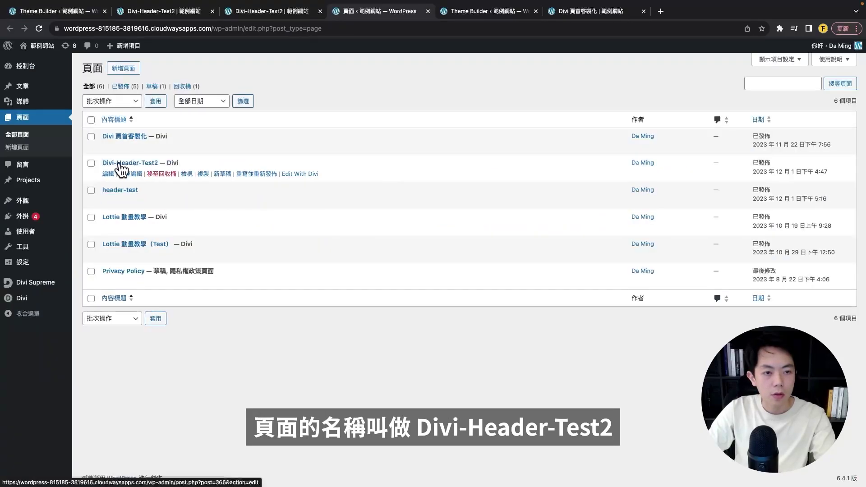
left_click(83, 12)
left_click(501, 141)
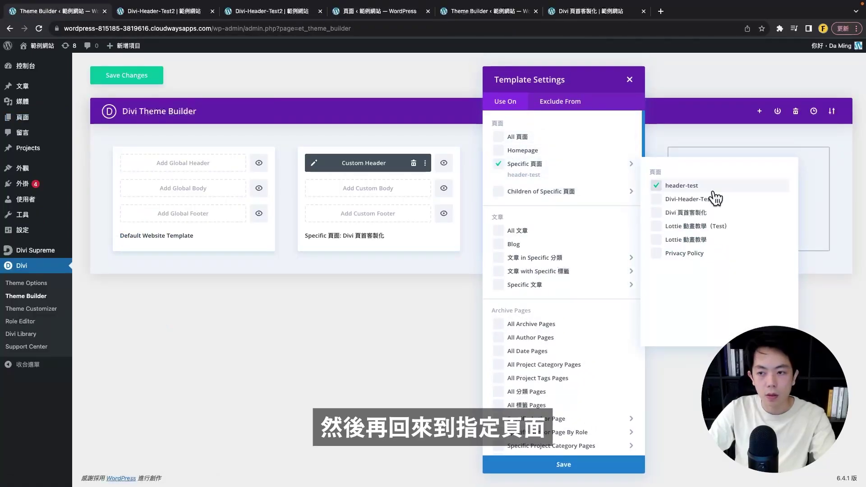
left_click(660, 203)
left_click(659, 186)
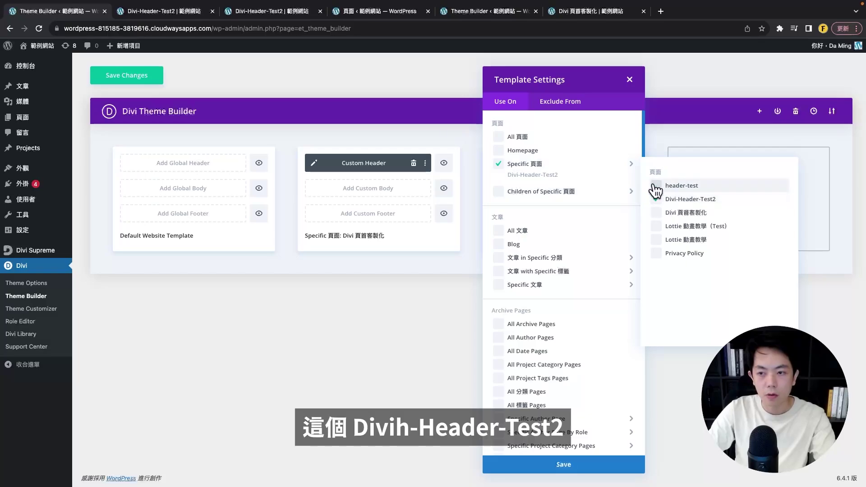
left_click(540, 469)
left_click(145, 78)
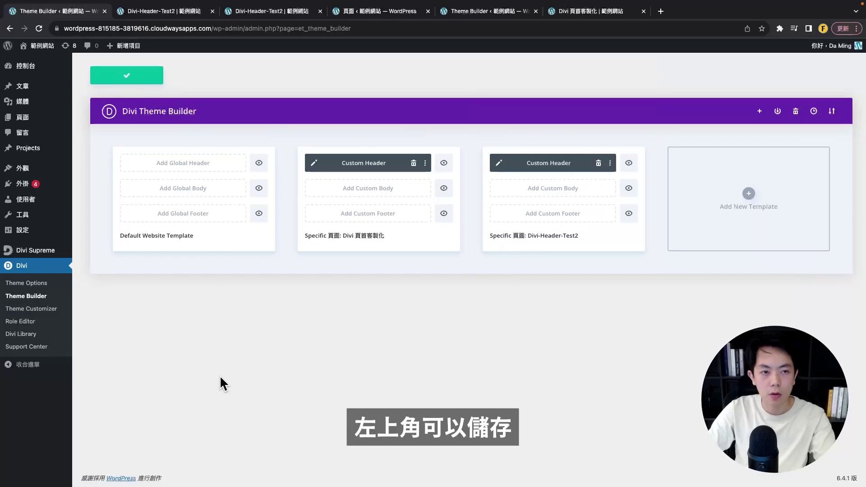
- Reload the live Divi-Header-Test2 page and examine its header and imported layout
left_click(289, 12)
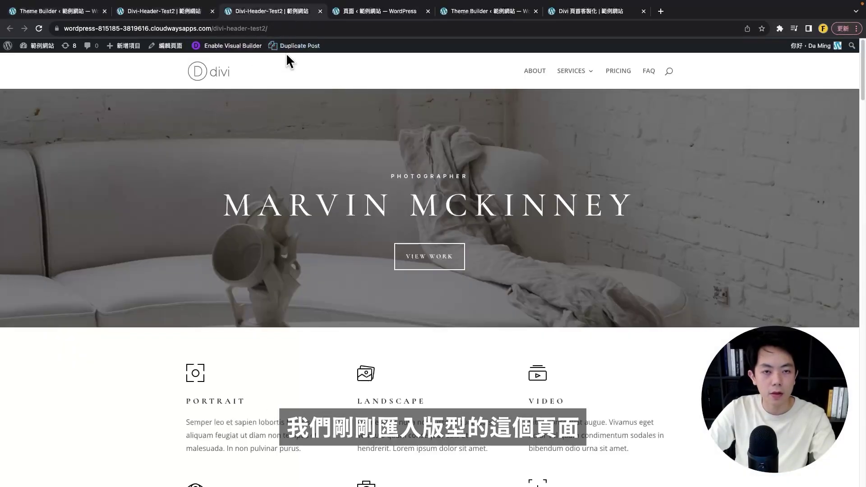
left_click(283, 27)
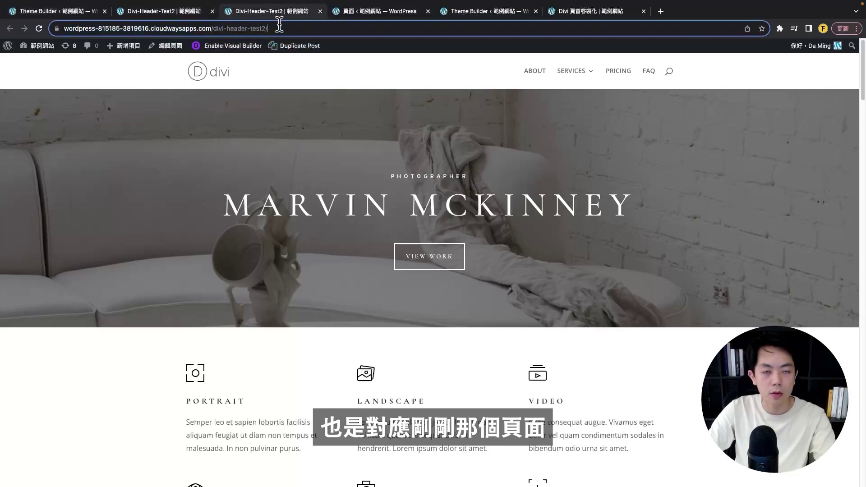
left_click(41, 27)
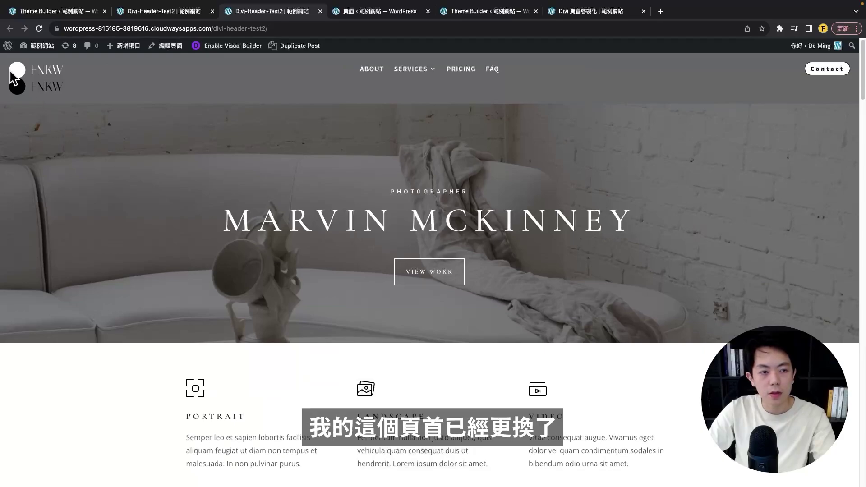
scroll(408, 210, "down", 20)
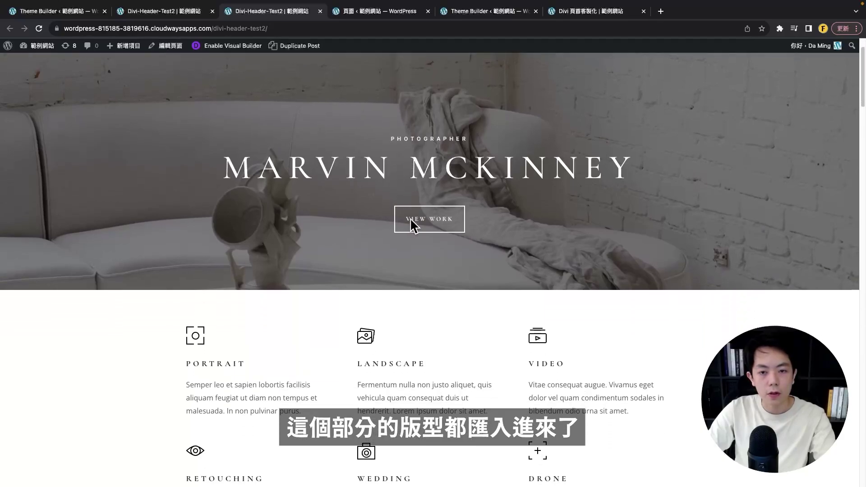
scroll(408, 215, "up", 20)
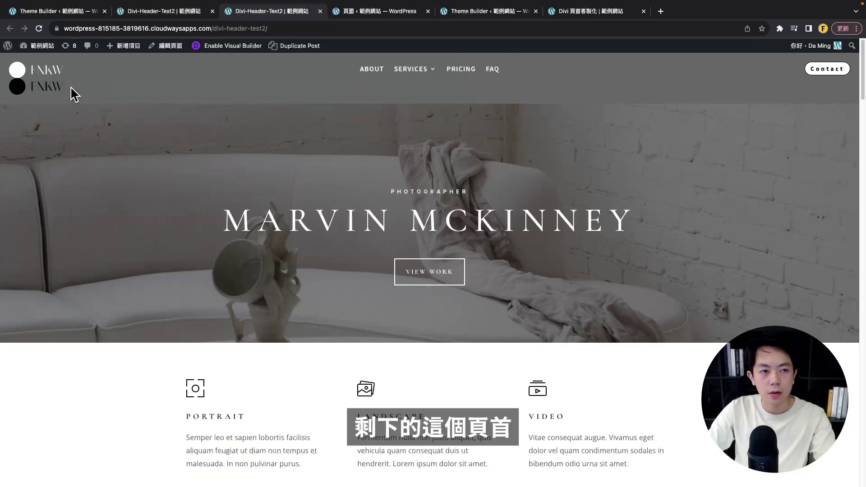
scroll(305, 89, "down", 1)
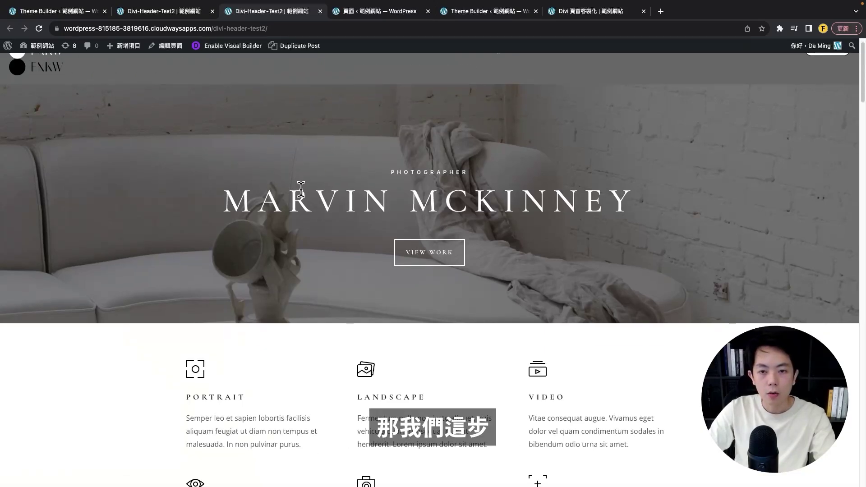
scroll(307, 183, "up", 1)
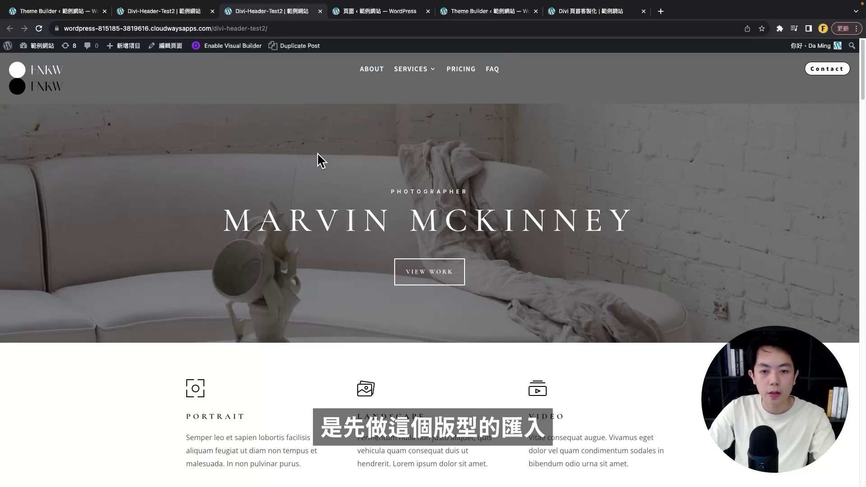
scroll(336, 169, "down", 8)
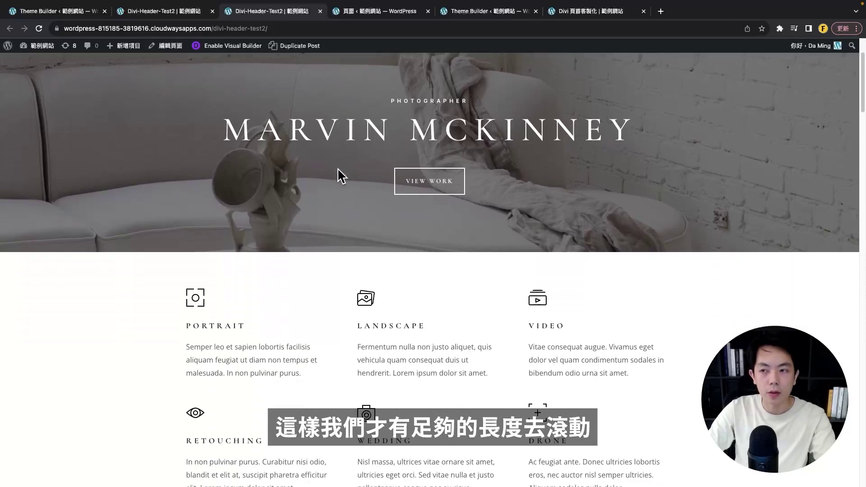
scroll(339, 174, "down", 2)
scroll(338, 171, "up", 11)
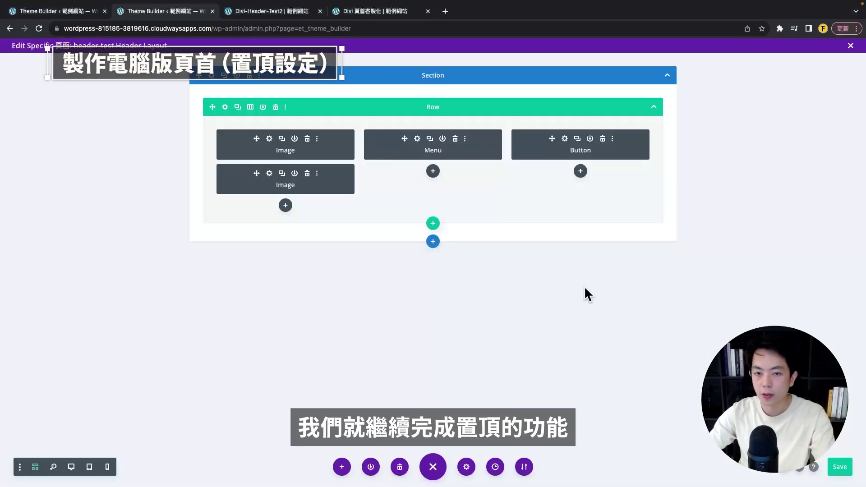
- Examine how the header on the live Divi-Header-Test2 page behaves while the page scrolls
left_click(273, 15)
scroll(309, 189, "down", 3)
scroll(399, 201, "up", 3)
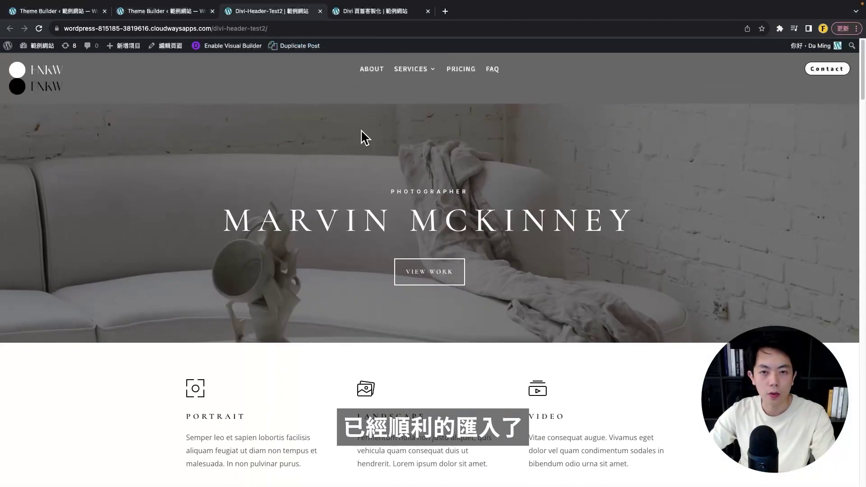
scroll(207, 143, "down", 5)
scroll(212, 149, "up", 5)
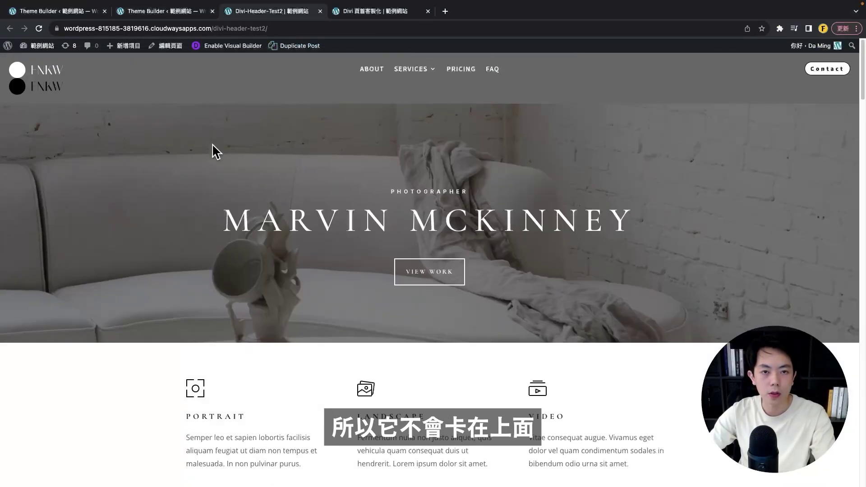
scroll(170, 111, "down", 5)
- Set the header section's Sticky Position to Stick to Top in its Scroll Effects settings in the header layout editor
left_click(156, 16)
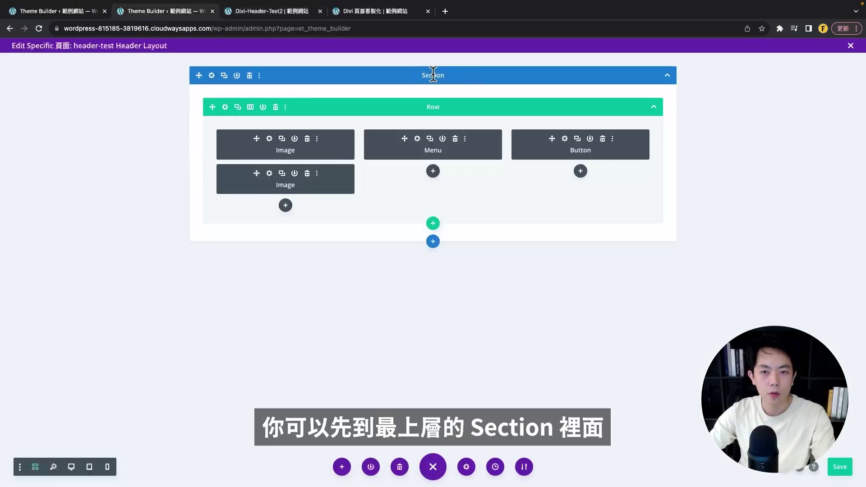
left_click(212, 76)
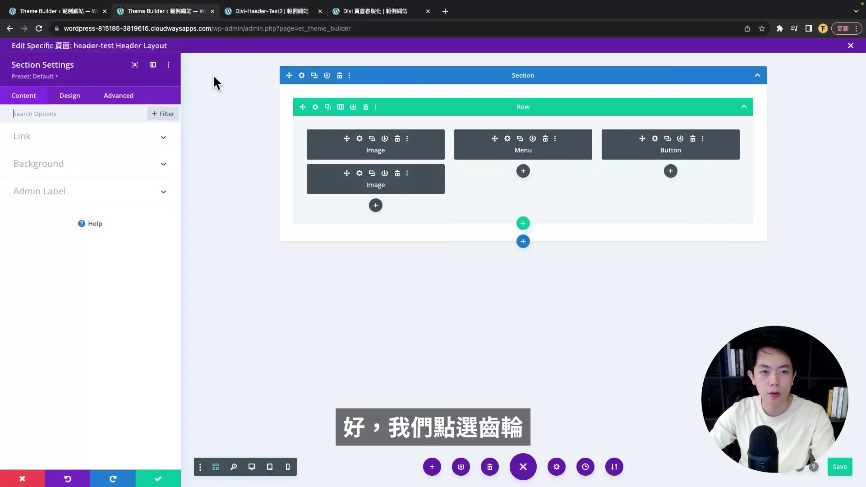
left_click(122, 99)
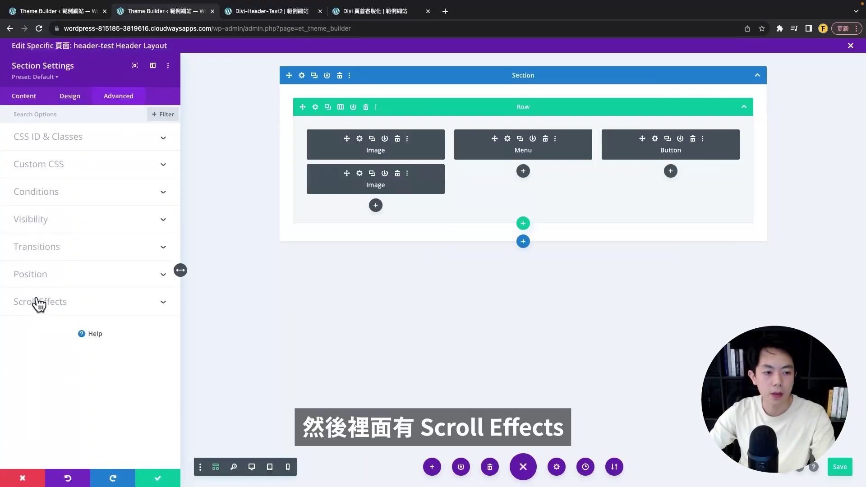
left_click(43, 310)
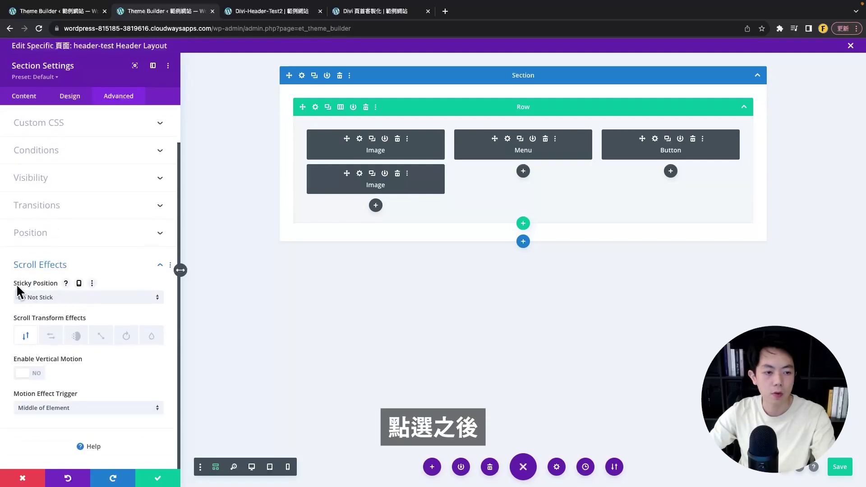
left_click(49, 299)
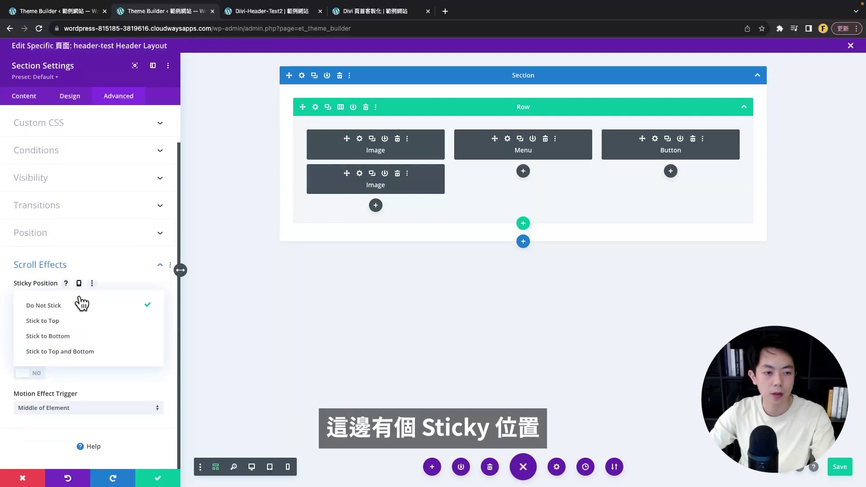
left_click(57, 322)
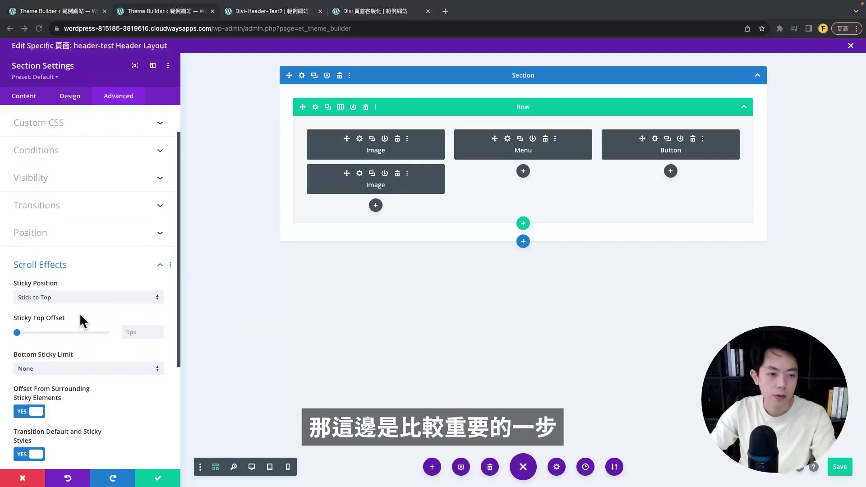
scroll(45, 271, "down", 1)
scroll(68, 313, "down", 3)
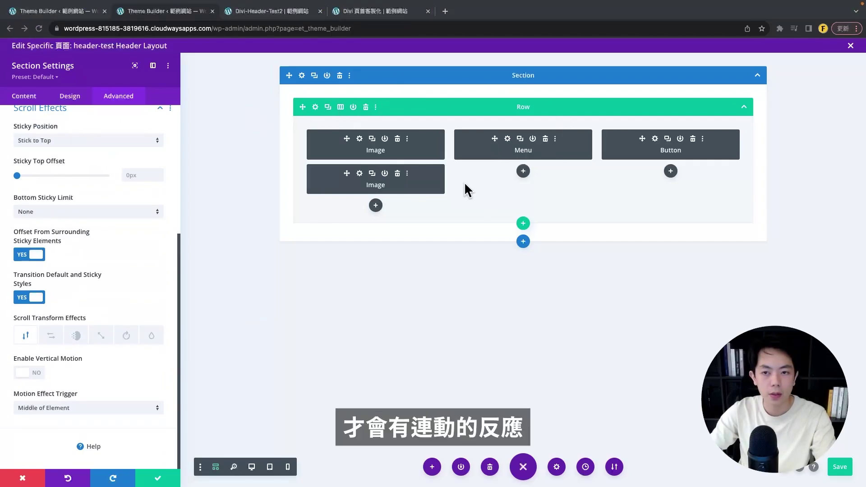
scroll(33, 141, "up", 5)
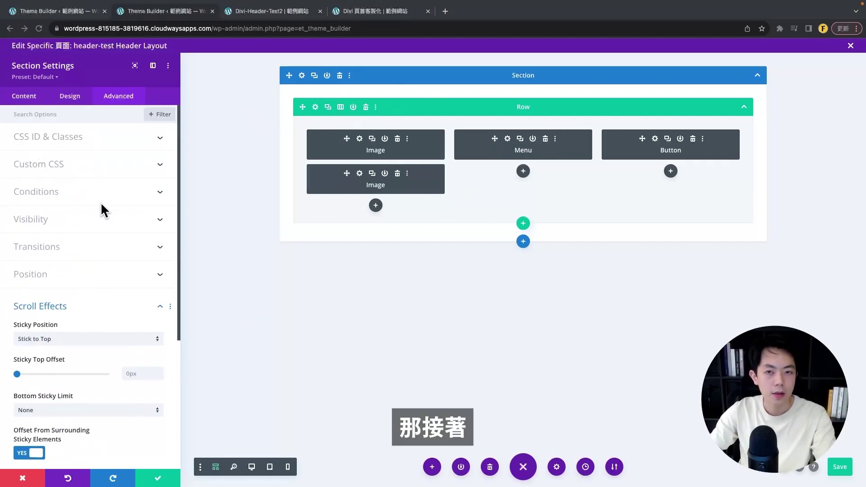
- Open the header section's background settings and compare the live Divi-Header-Test2 header with the scrolling header of the Divi 頁首客製化 page
left_click(24, 96)
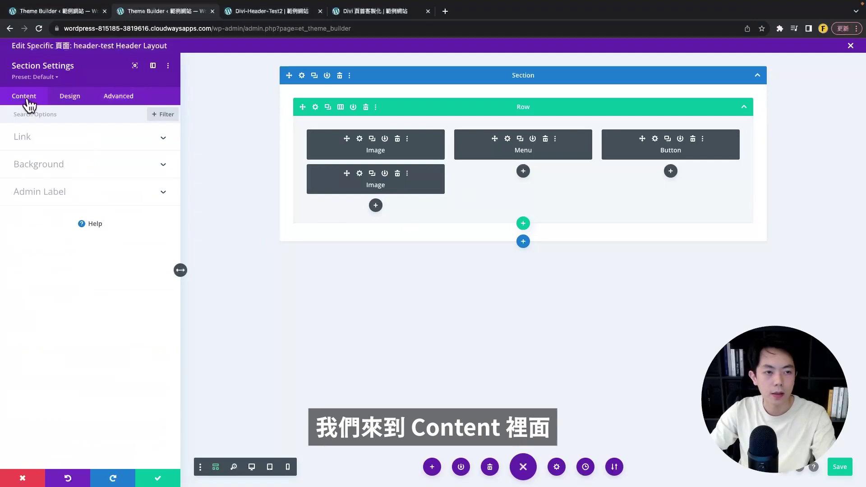
left_click(51, 173)
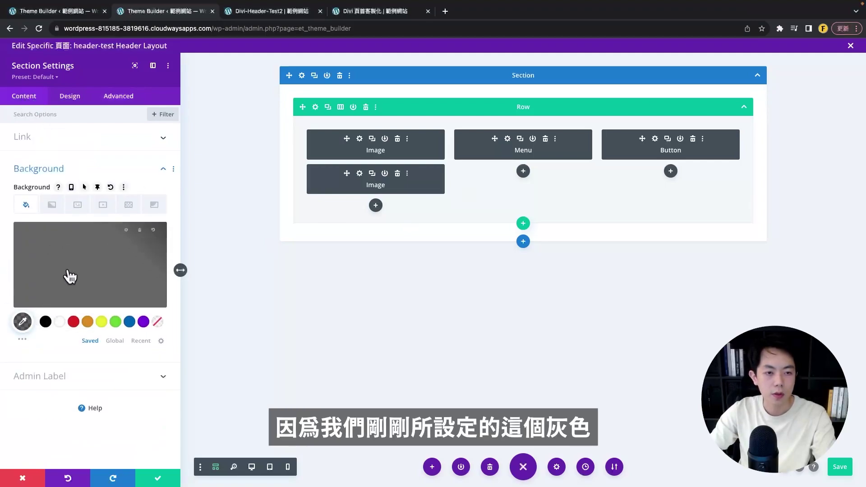
left_click(280, 14)
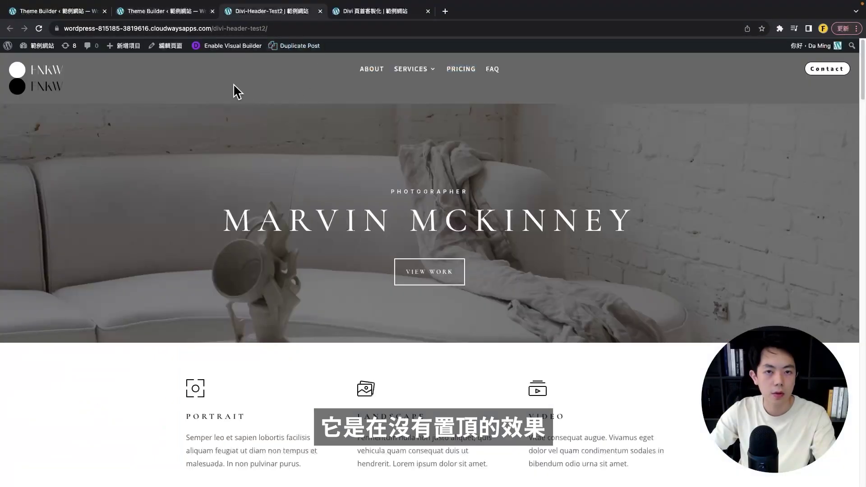
left_click(163, 11)
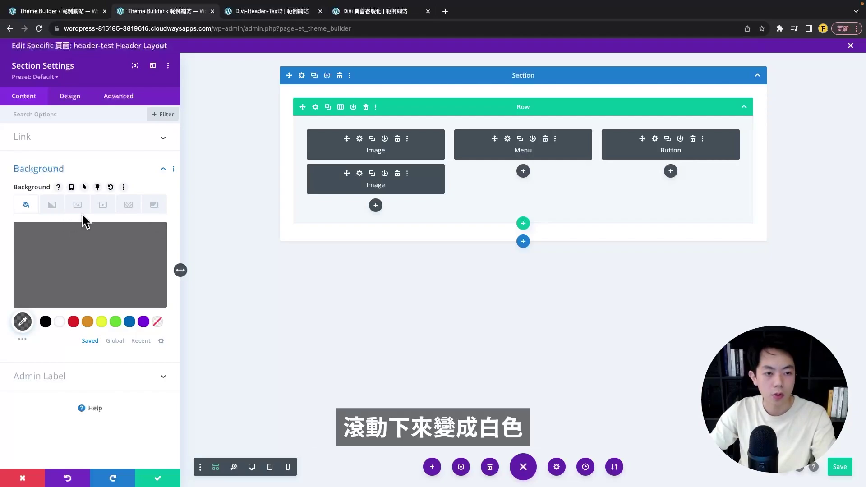
left_click(375, 14)
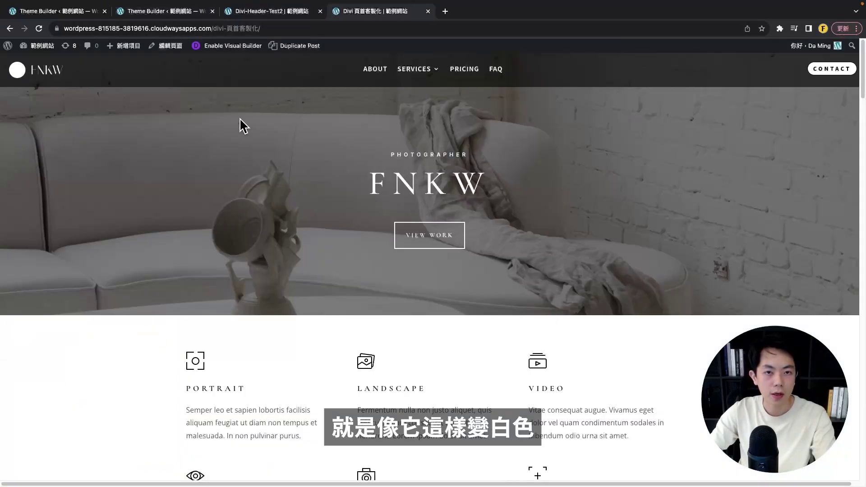
scroll(229, 155, "down", 5)
scroll(235, 115, "up", 5)
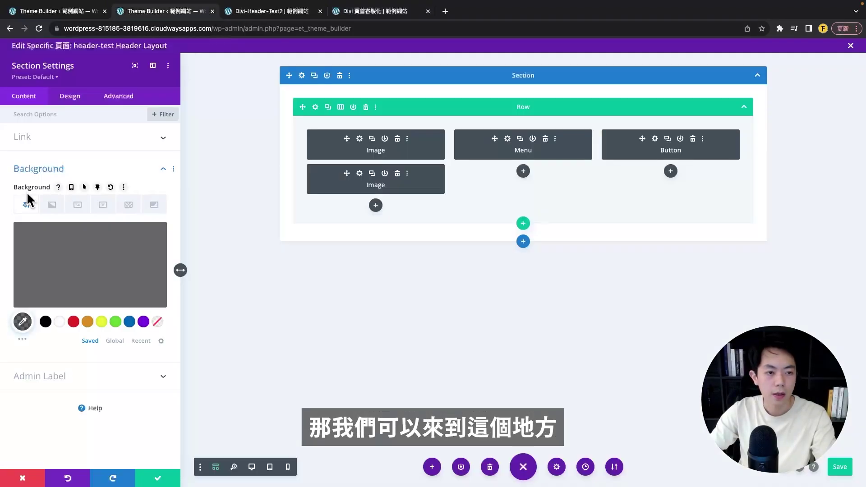
- Enable sticky styling for the section background and use rgba(255,255,255,0.9) as its sticky colour
left_click(97, 188)
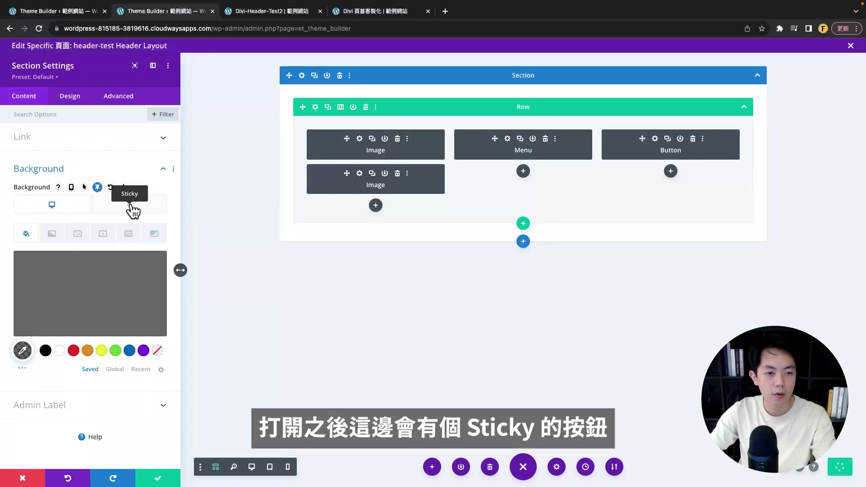
left_click(134, 209)
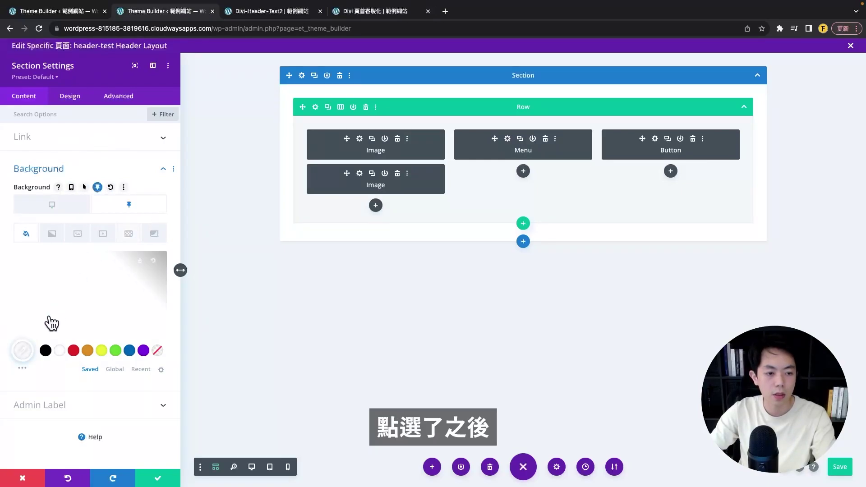
left_click(23, 356)
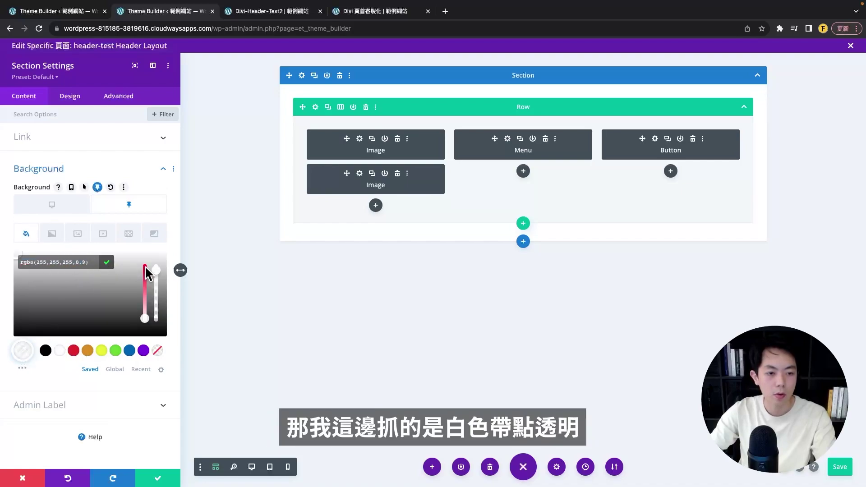
key("Return")
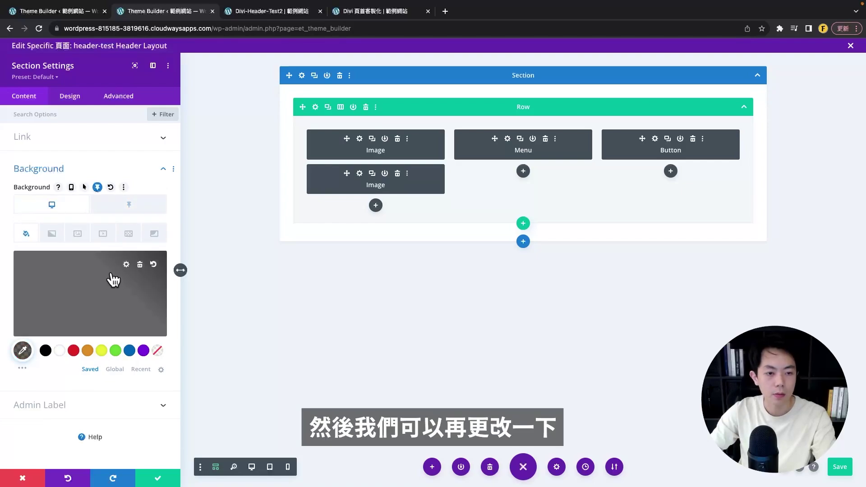
- Set the section's default desktop background to rgba(0,0,0,0.6), check the sticky variant, and apply the section settings
left_click(19, 352)
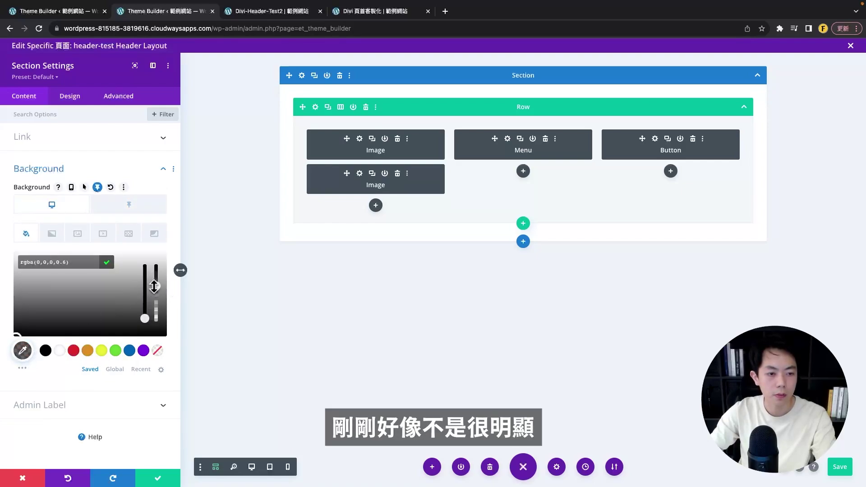
left_click(106, 263)
left_click(128, 205)
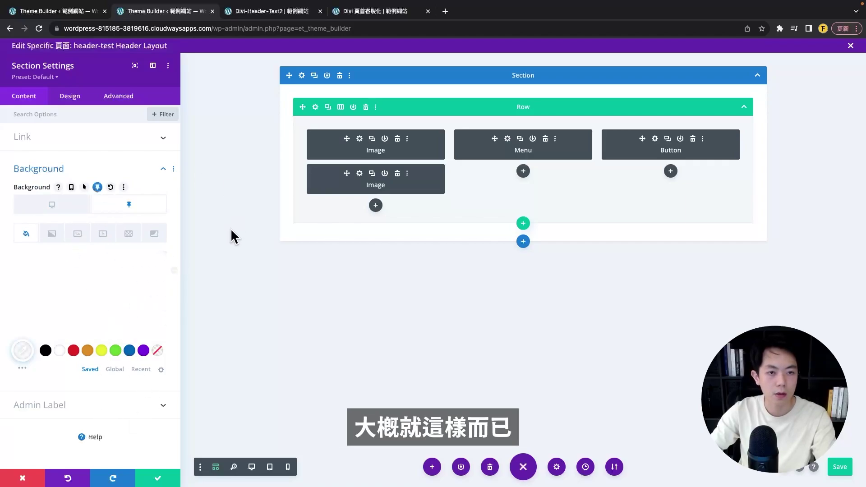
left_click(154, 480)
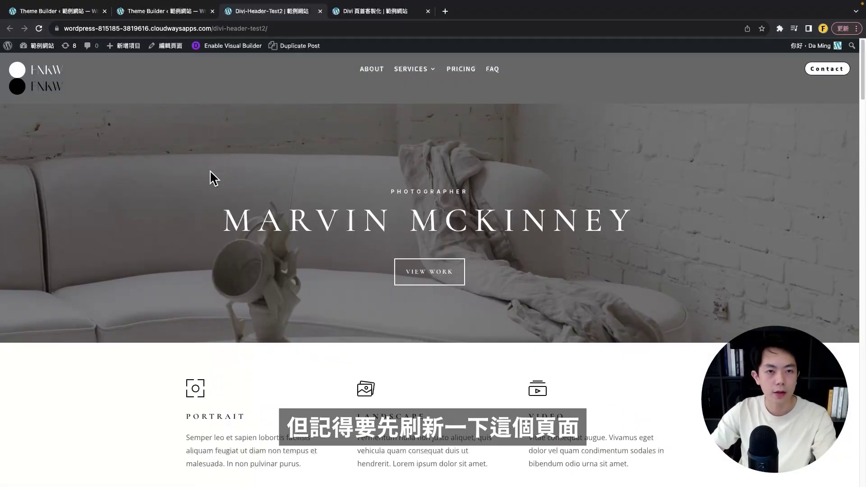
- Examine how the header background and menu on the live Divi-Header-Test2 page change while the page scrolls
scroll(344, 145, "down", 3)
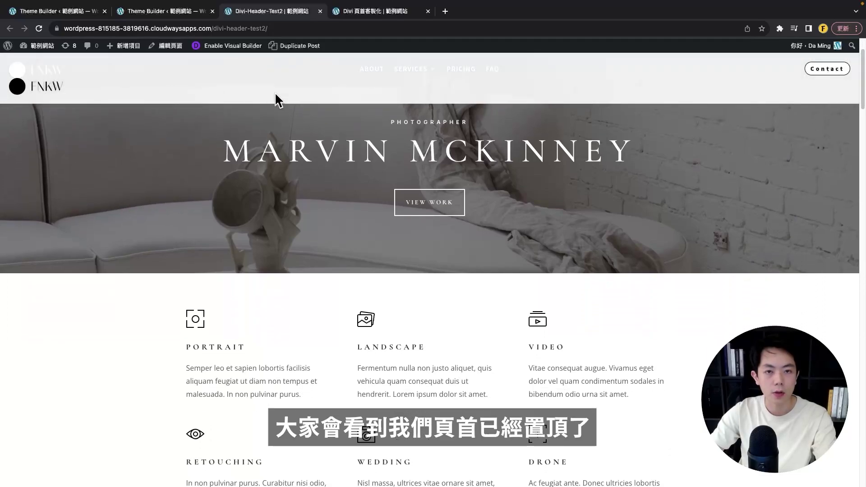
scroll(360, 128, "down", 1)
scroll(360, 128, "down", 1)
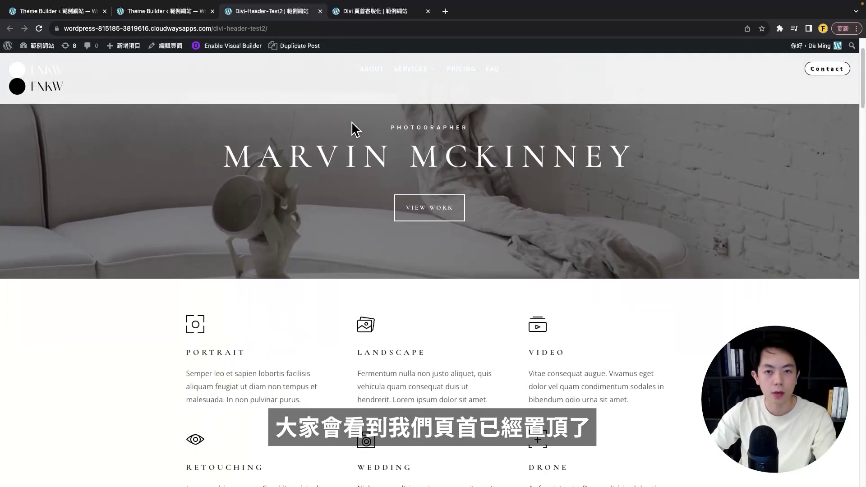
scroll(316, 128, "up", 1)
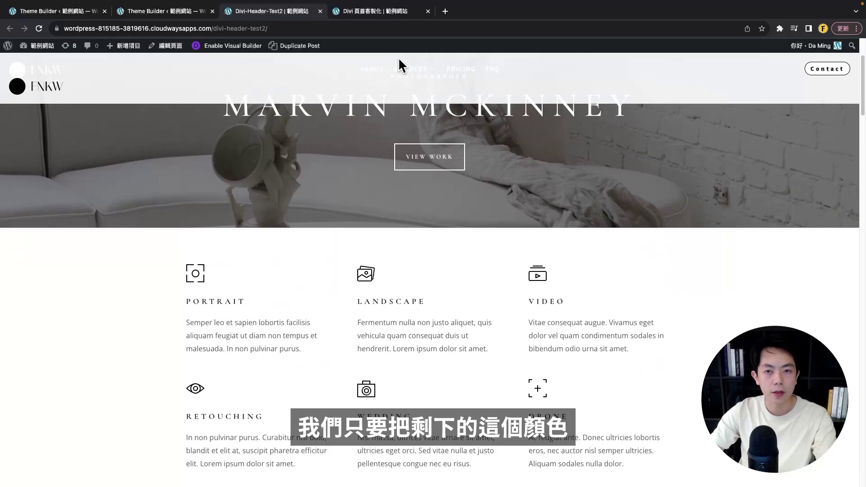
scroll(276, 171, "up", 2)
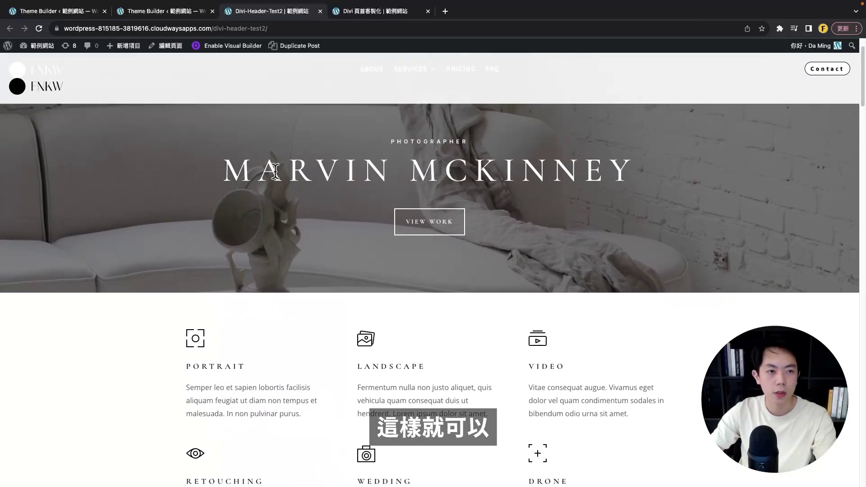
scroll(273, 169, "up", 2)
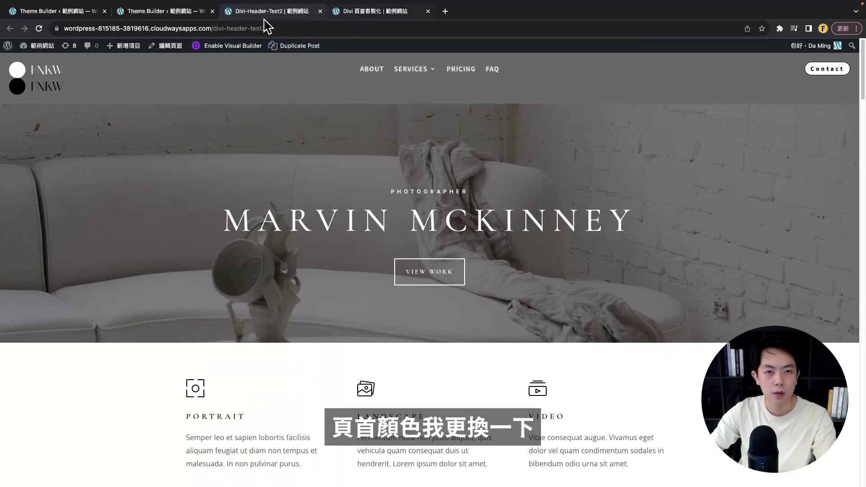
- Change the header section's default background to black with reduced opacity and apply the section settings
left_click(171, 14)
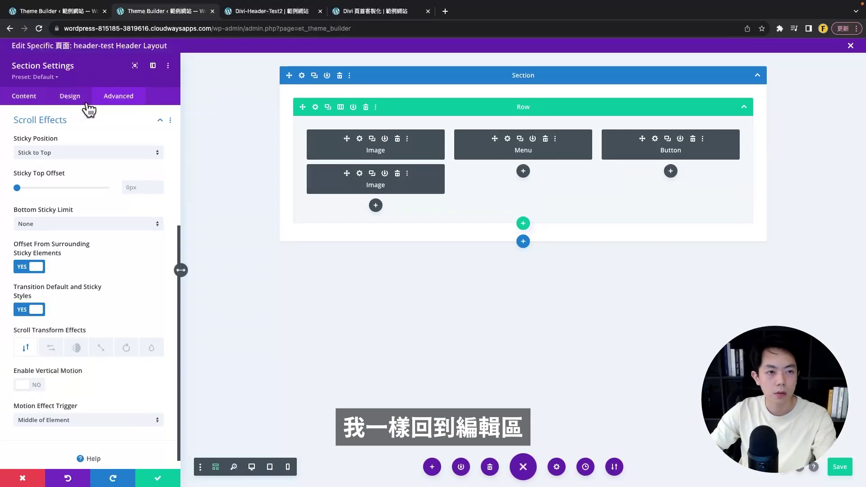
left_click(22, 96)
left_click(45, 165)
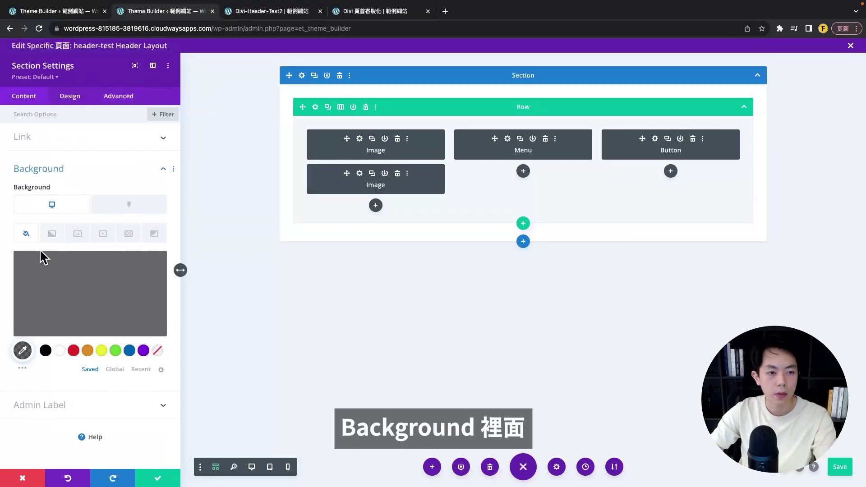
left_click(21, 350)
left_click(45, 350)
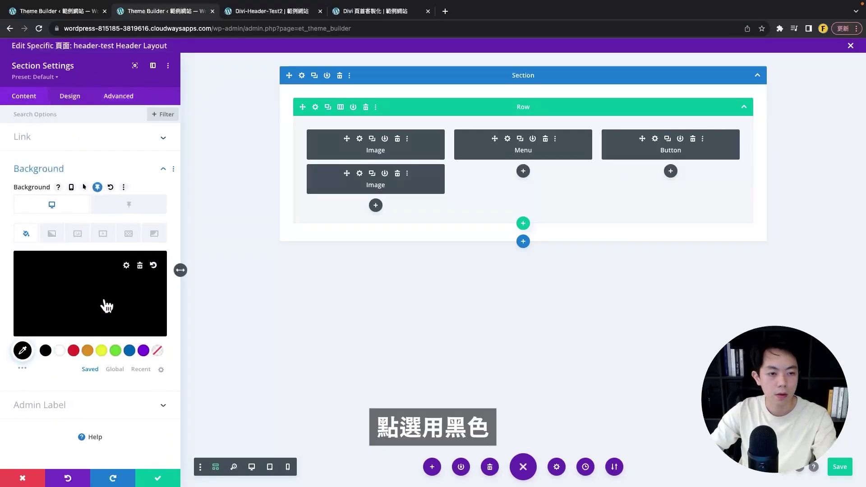
left_click(158, 276)
left_click_drag(158, 276, 155, 294)
left_click(48, 340)
left_click(124, 305)
left_click(171, 477)
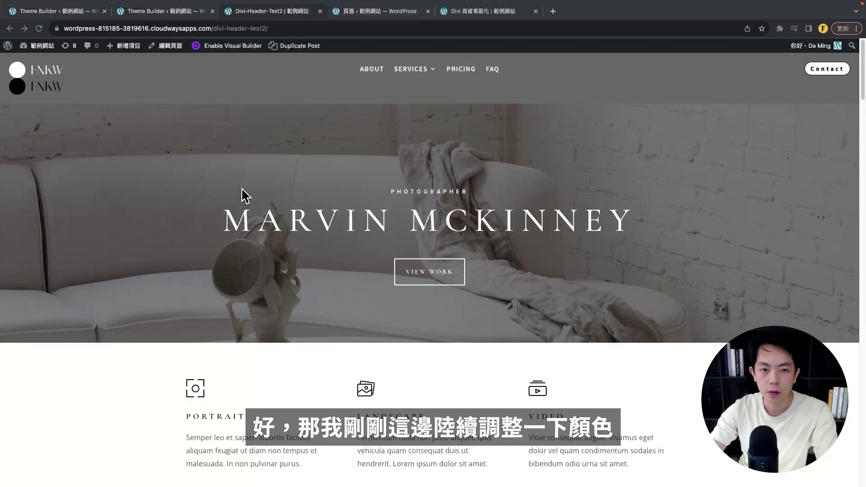
- Compare the header colour on the live Divi-Header-Test2 page with the dark header of the Divi 頁首客製化 page
left_click(242, 194)
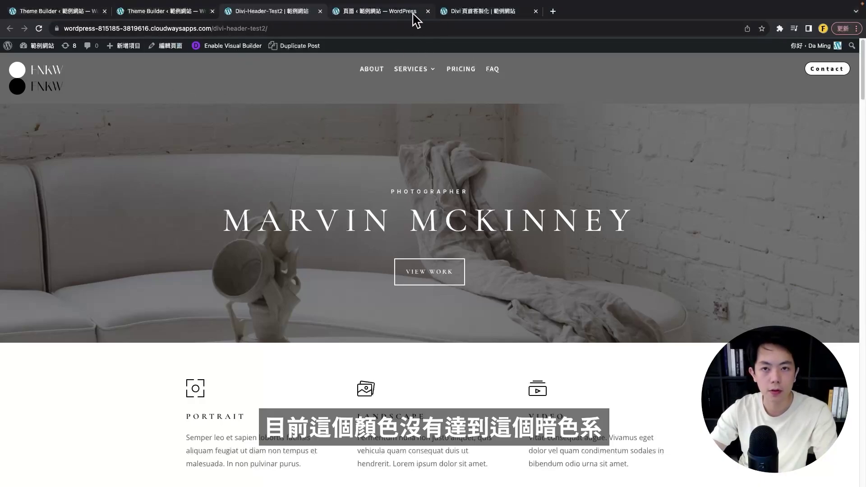
key("super+9")
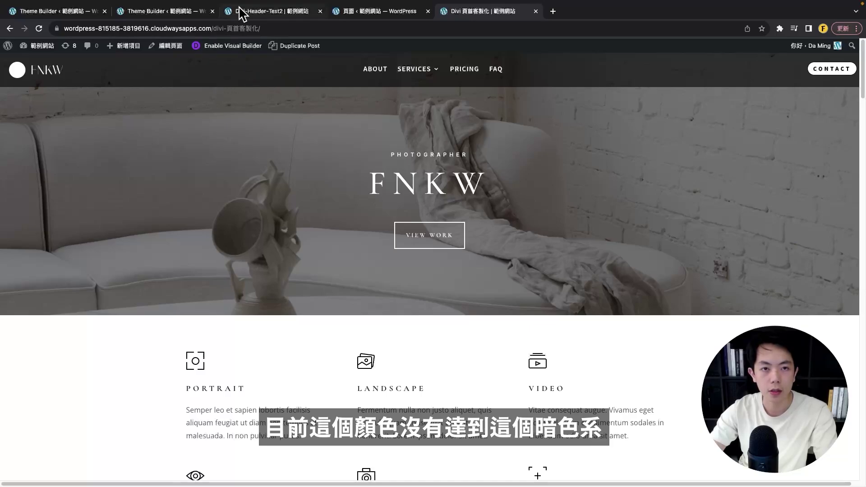
left_click(242, 12)
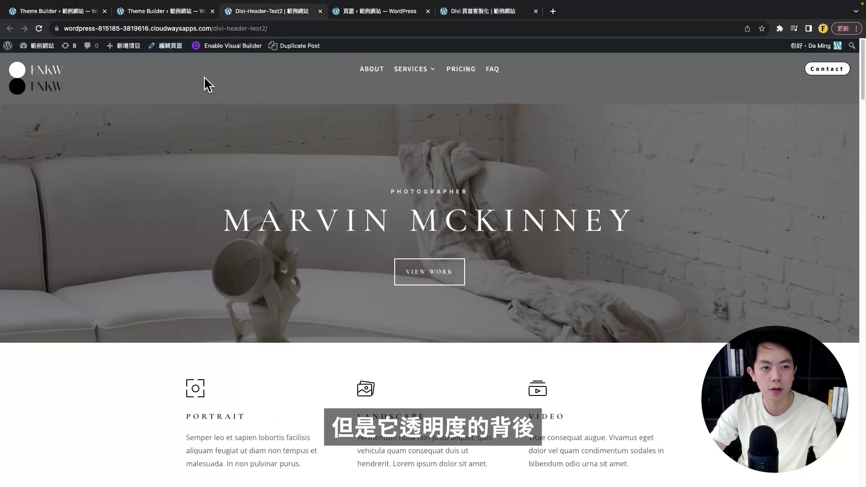
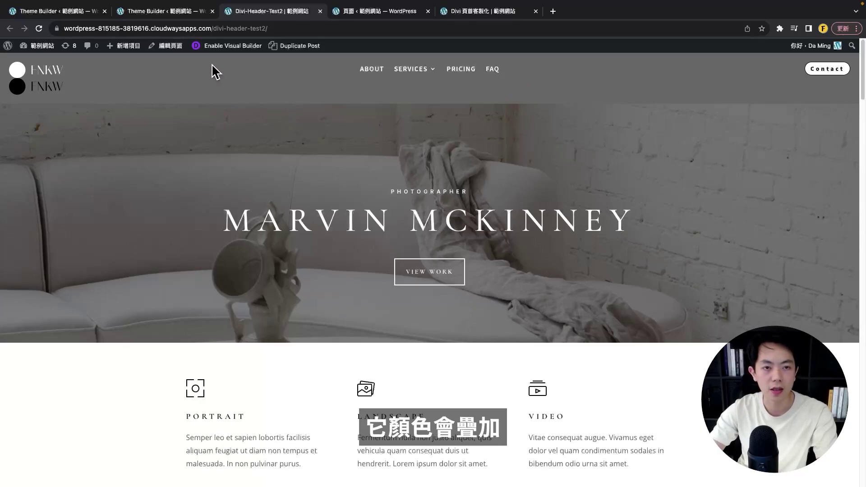
left_click(459, 18)
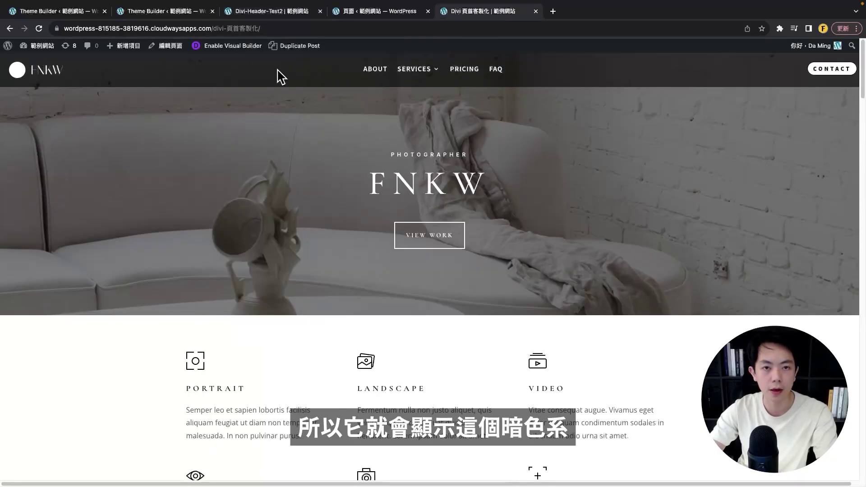
- Open the Divi-Header-Test2 page for editing with Divi in a separate browser tab from the WordPress page list
left_click(256, 14)
left_click(172, 18)
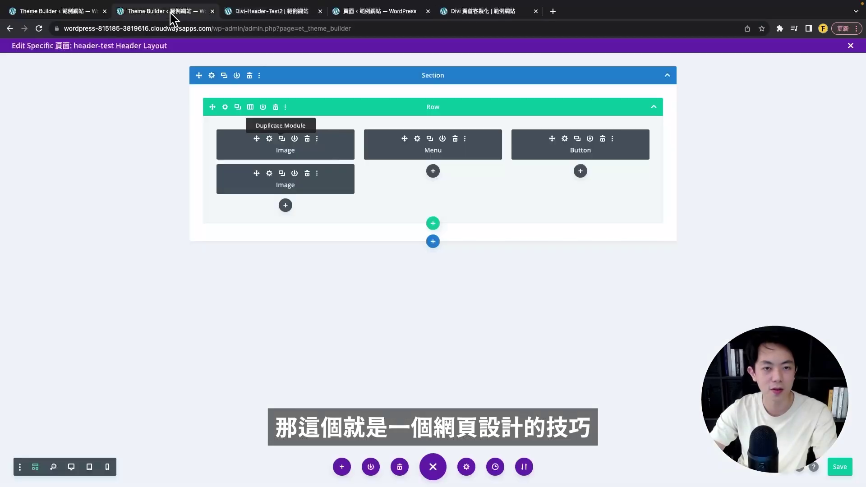
left_click(271, 16)
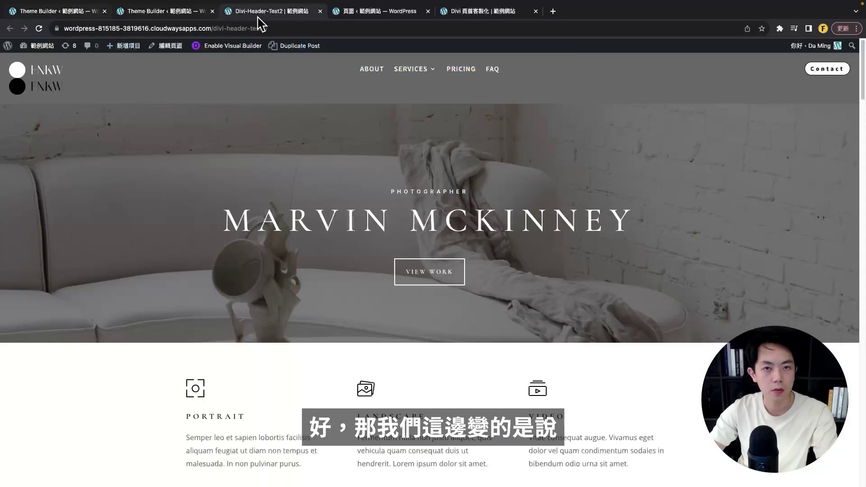
left_click(360, 19)
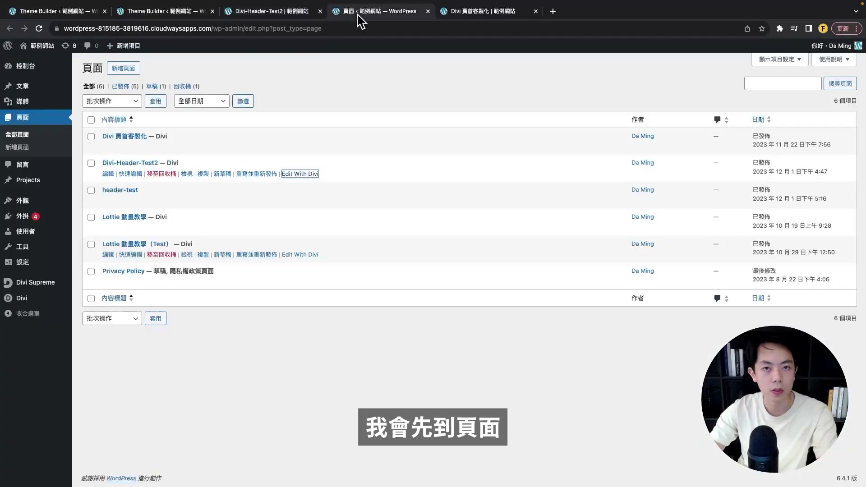
right_click(288, 172)
left_click(310, 175)
left_click(457, 16)
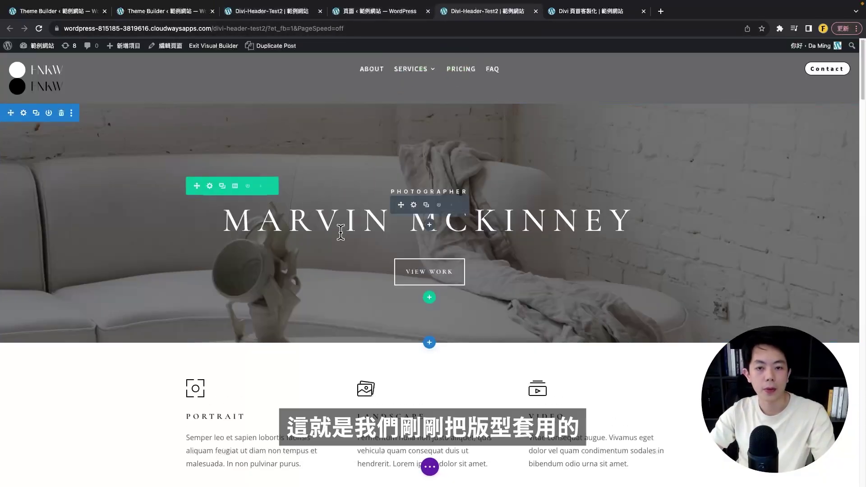
scroll(337, 228, "down", 10)
scroll(337, 228, "up", 10)
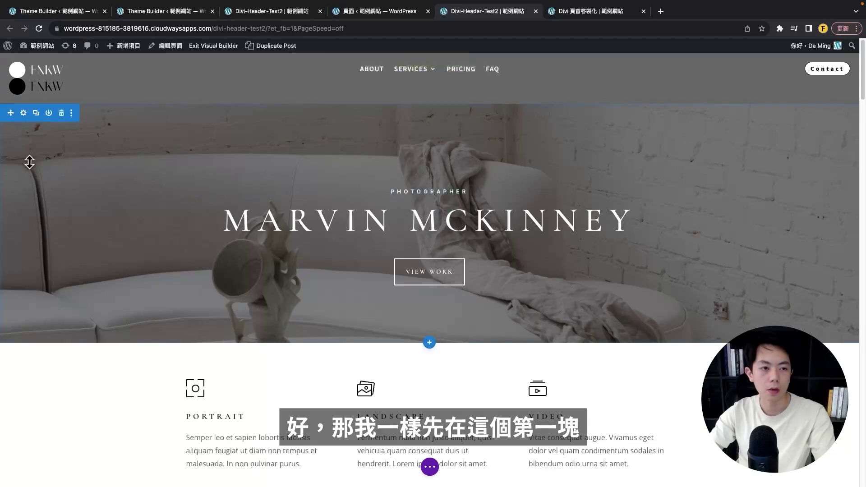
- Set the top margin of the page's first section, the hero section, to -90px in its spacing settings
left_click(23, 113)
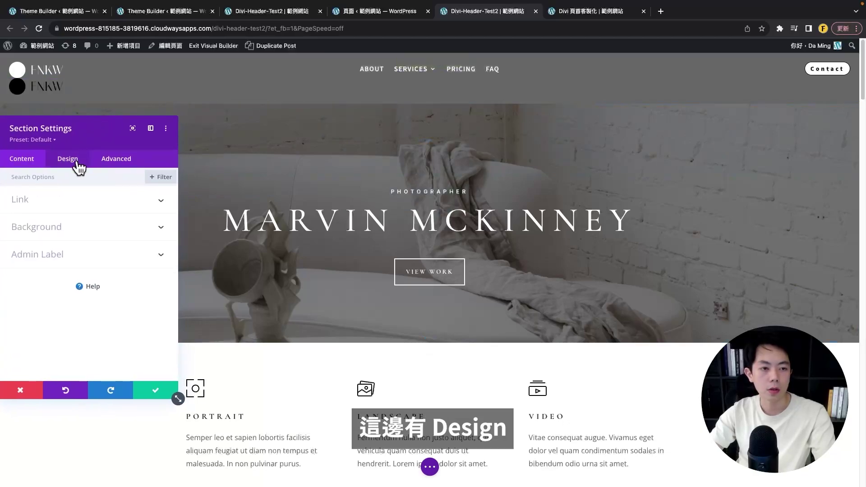
left_click(68, 159)
left_click_drag(130, 143, 68, 120)
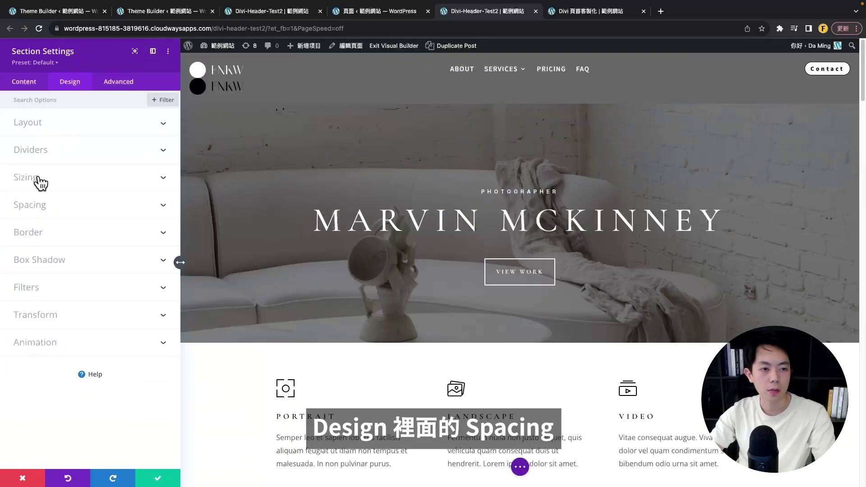
left_click(38, 210)
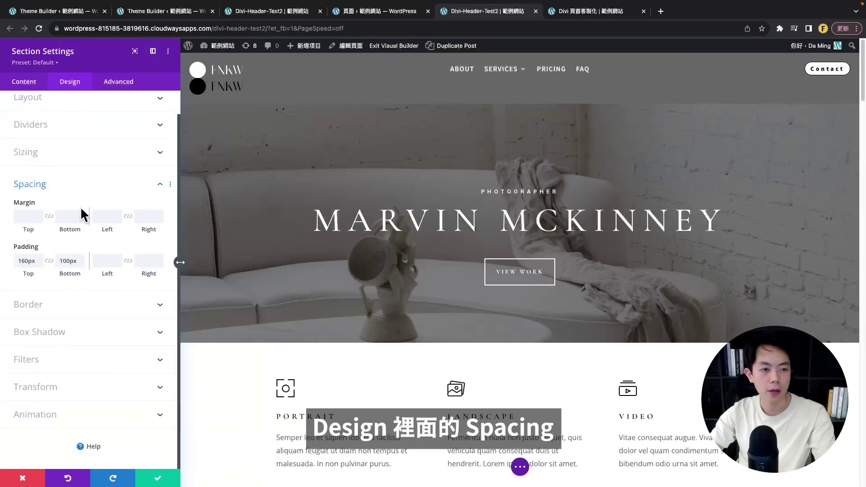
left_click(24, 214)
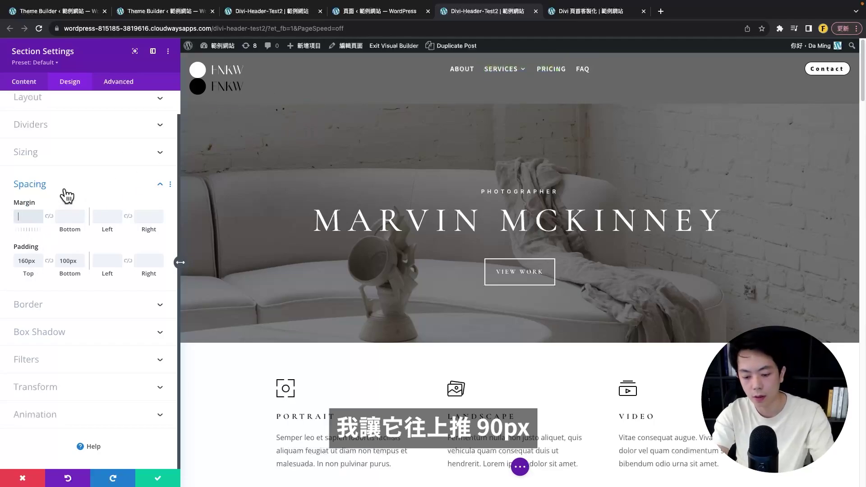
type("-90")
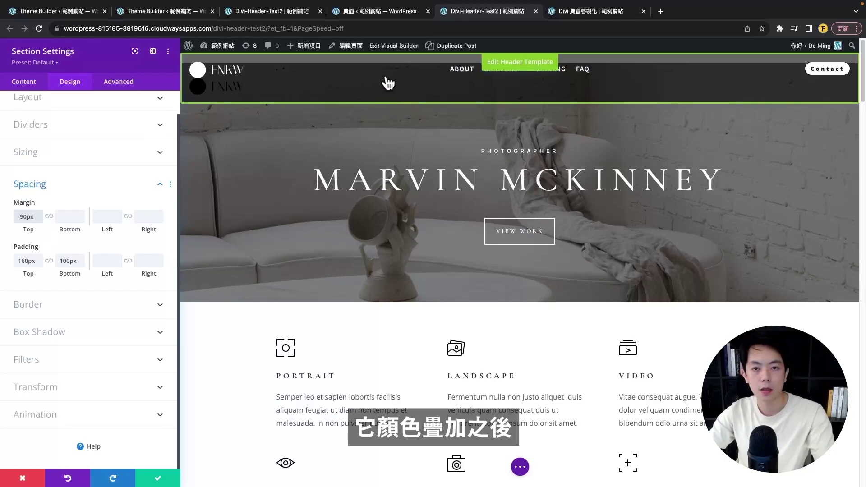
- Change the hero section's top margin to -120px so it reaches fully behind the header
type("0")
key("BackSpace")
key("BackSpace")
type("1")
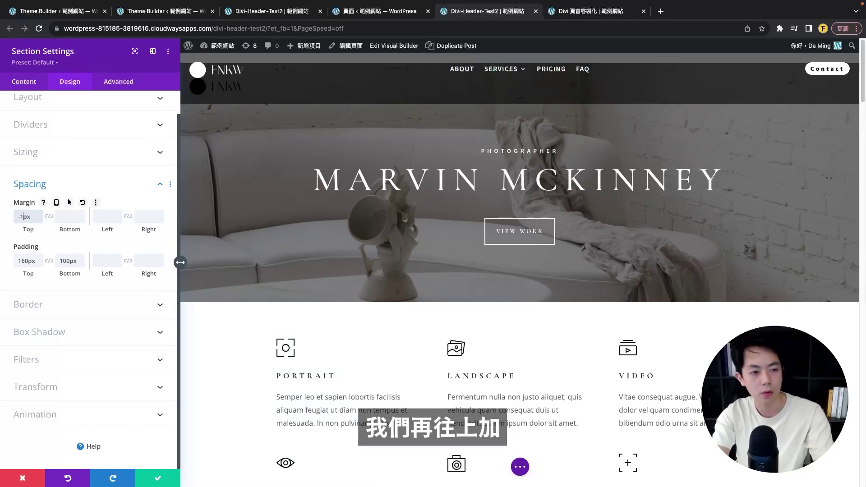
type("00")
key("BackSpace")
key("BackSpace")
type("20")
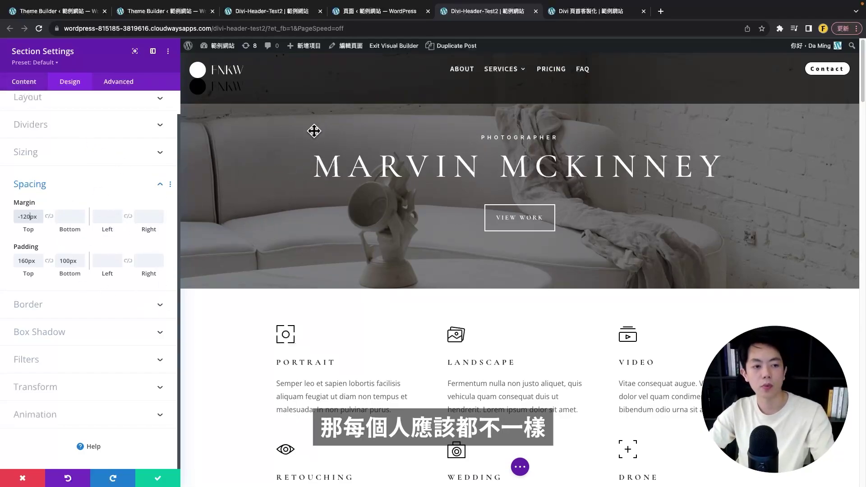
- Increase the hero section's top padding to move its text away from the header, apply the settings and save the page
left_click(325, 81)
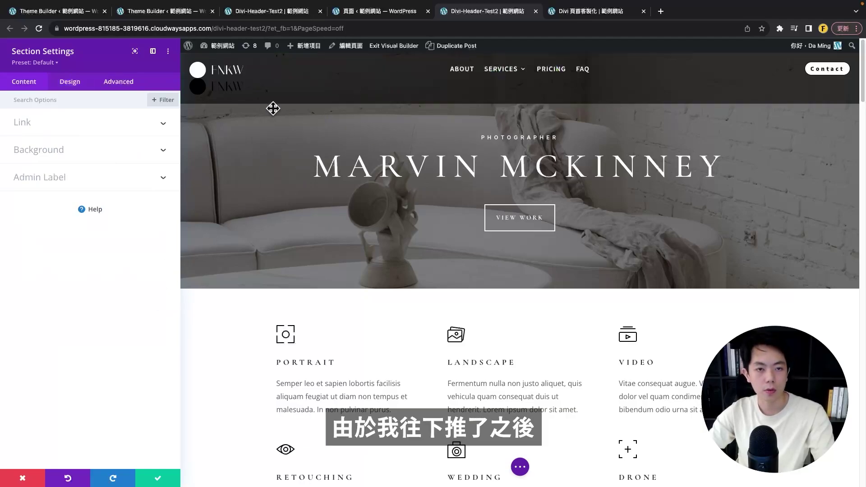
left_click(70, 81)
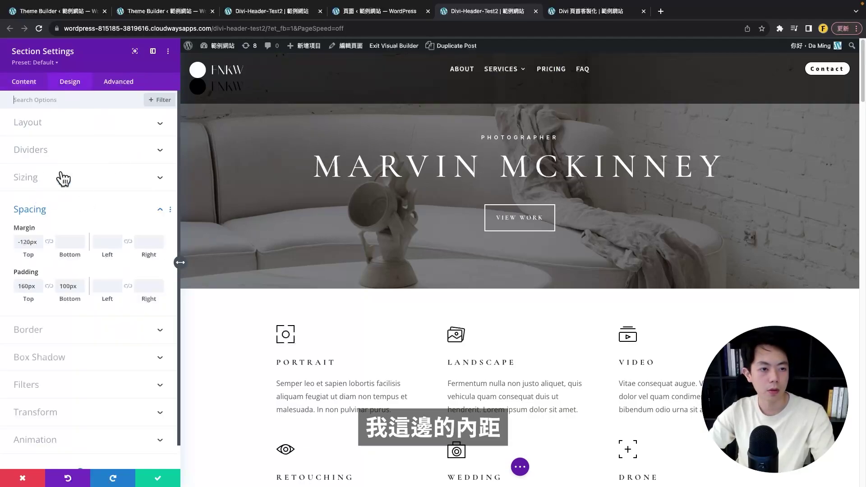
left_click(25, 284)
type("8")
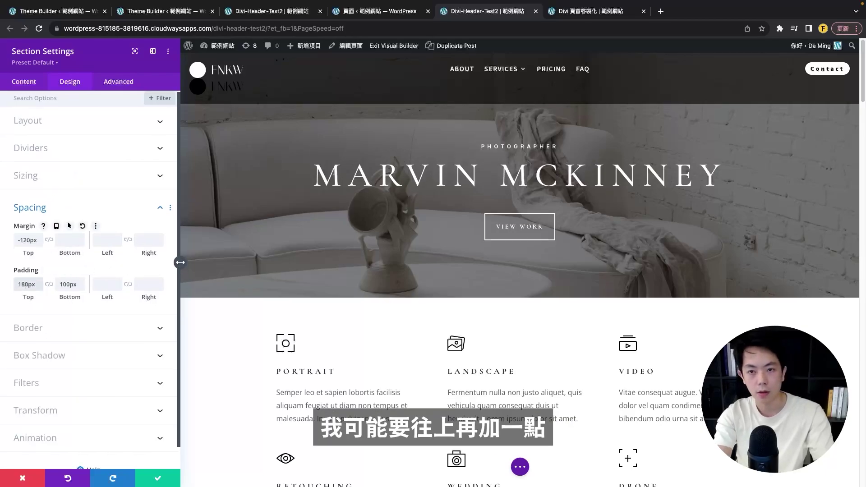
type("180")
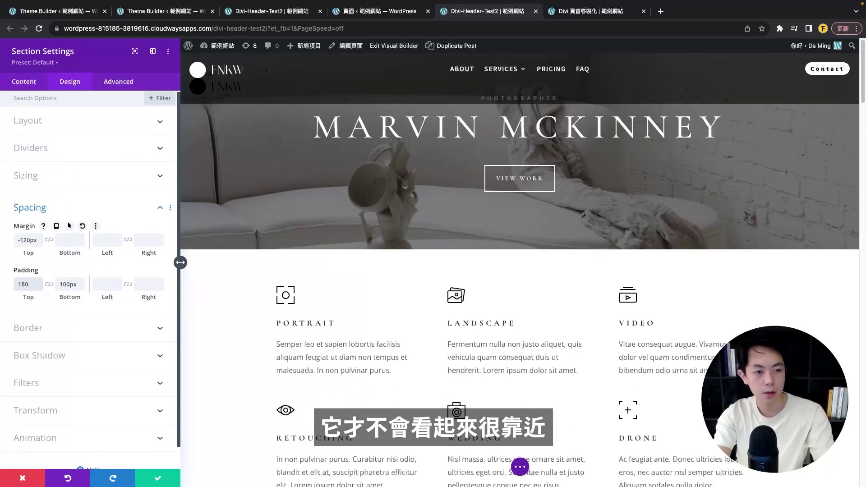
left_click(162, 477)
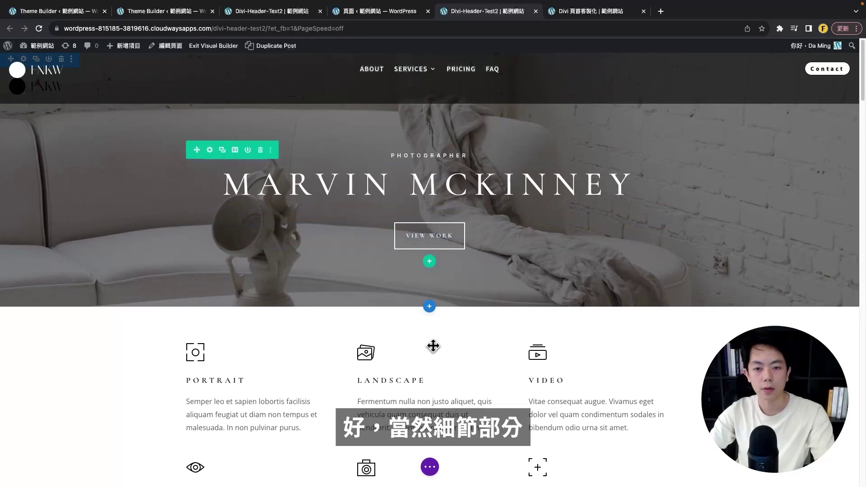
left_click(430, 467)
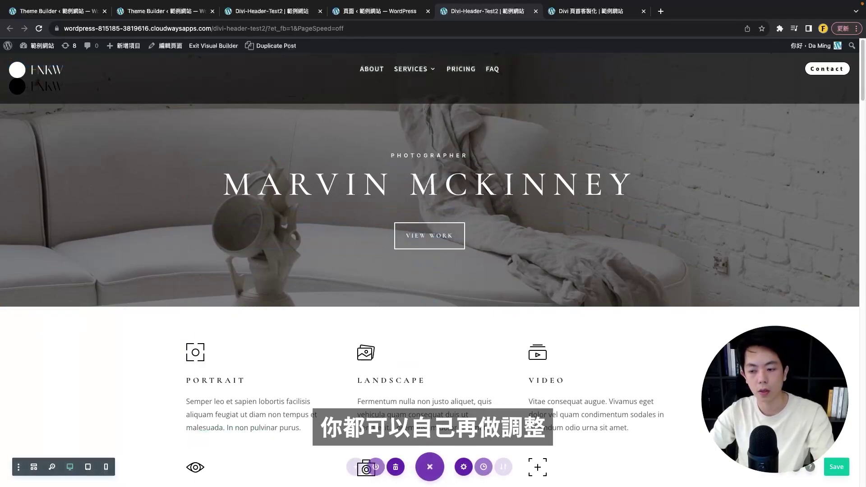
left_click(840, 466)
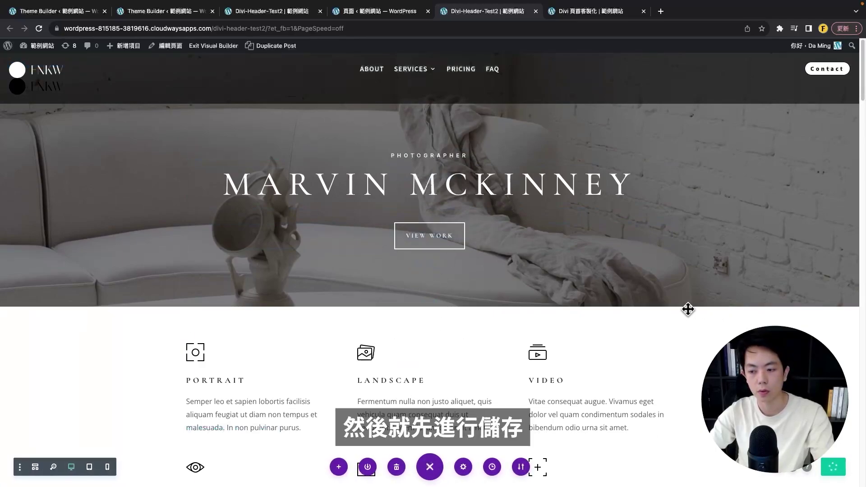
- Reload the live Divi-Header-Test2 page and examine the header over the hero image while scrolling
left_click(289, 12)
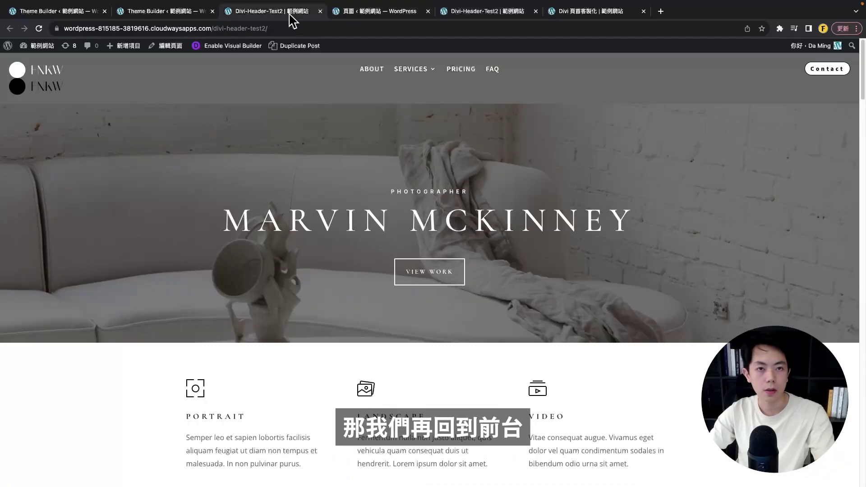
left_click(39, 28)
scroll(231, 90, "down", 1)
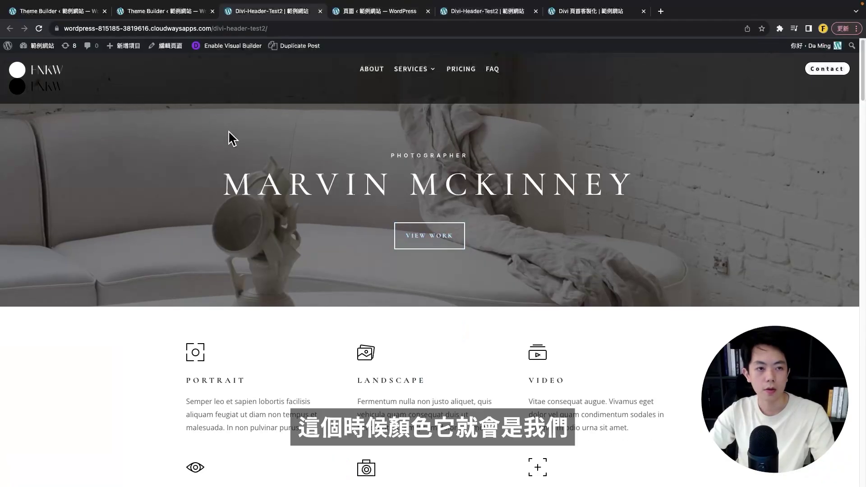
scroll(225, 144, "down", 1)
scroll(218, 155, "up", 1)
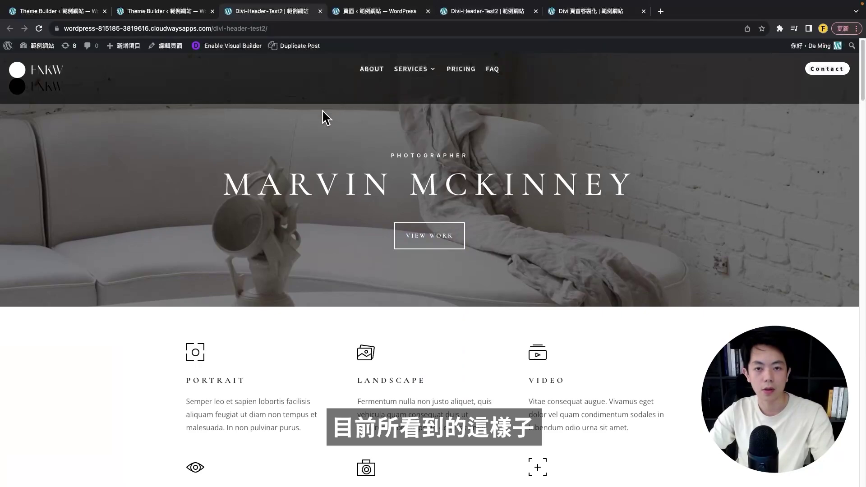
scroll(322, 114, "down", 1)
scroll(313, 91, "up", 1)
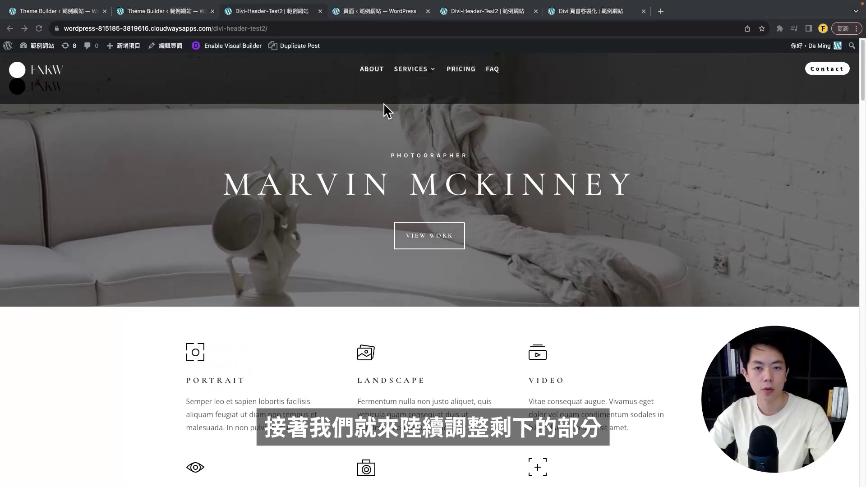
scroll(166, 148, "down", 3)
scroll(70, 96, "up", 3)
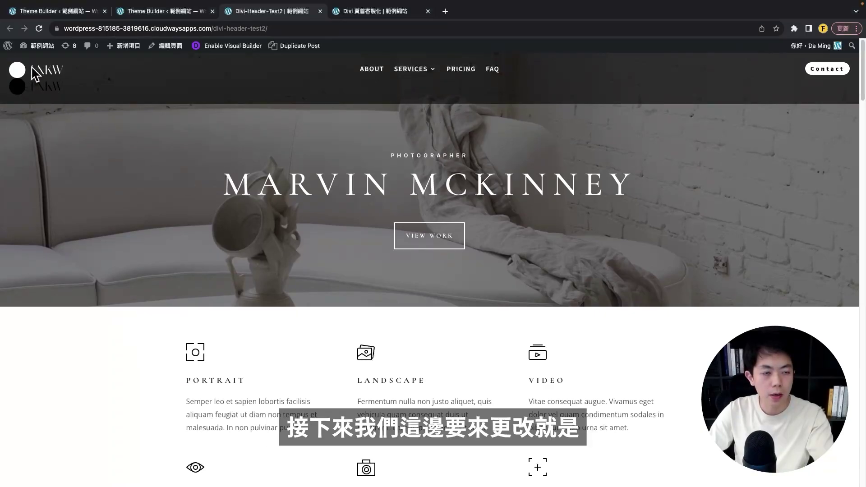
- Open the Transform design settings of the white logo image in the header-test header layout
left_click(156, 14)
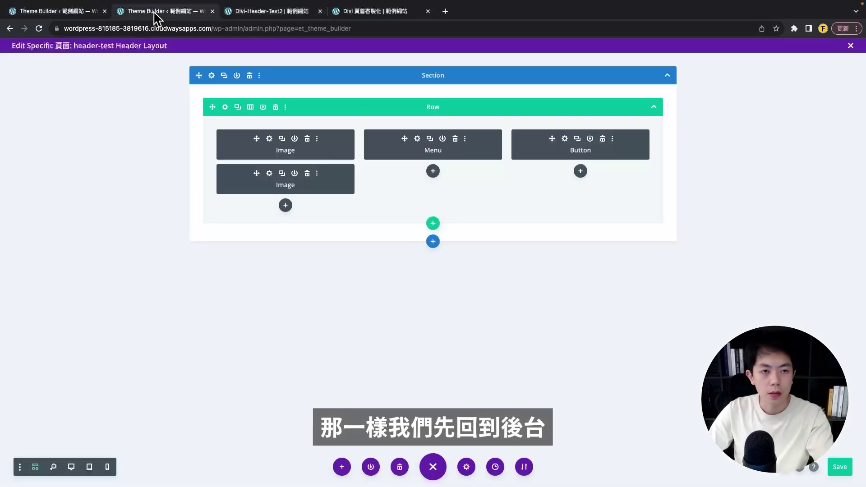
left_click(269, 139)
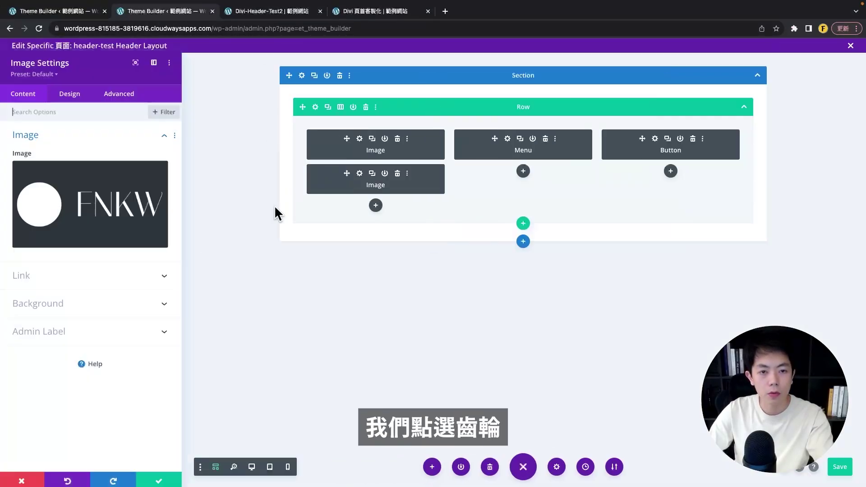
left_click(68, 97)
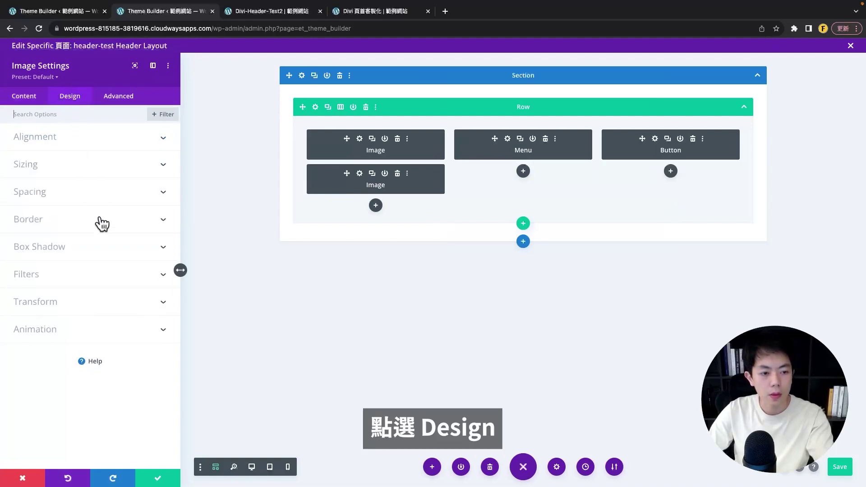
left_click(49, 307)
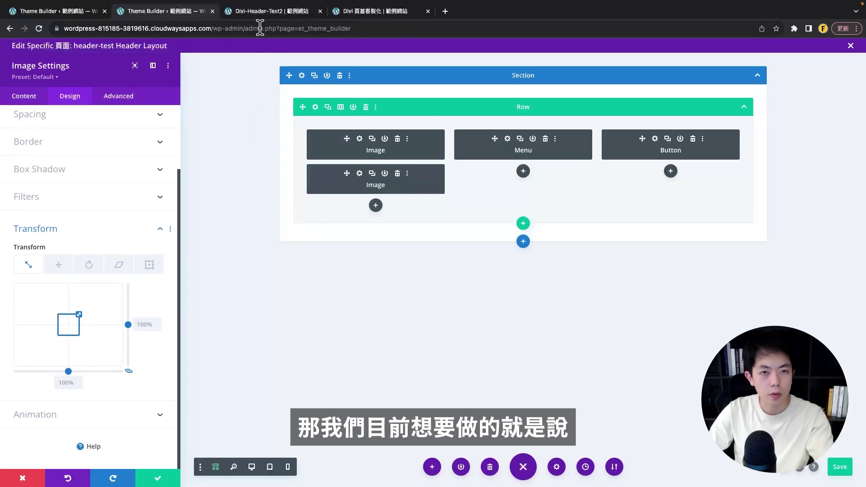
- Examine how the white and black logos on the live Divi-Header-Test2 page look at the top and while scrolling
left_click(282, 12)
scroll(223, 169, "down", 3)
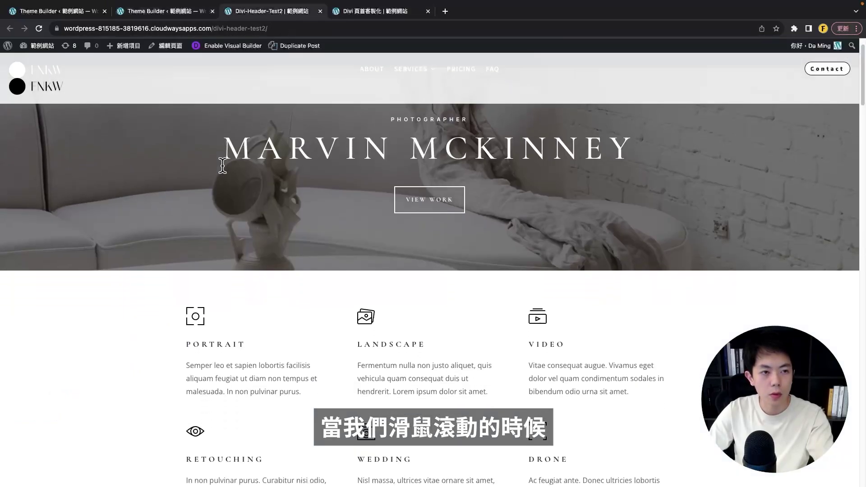
scroll(224, 170, "up", 3)
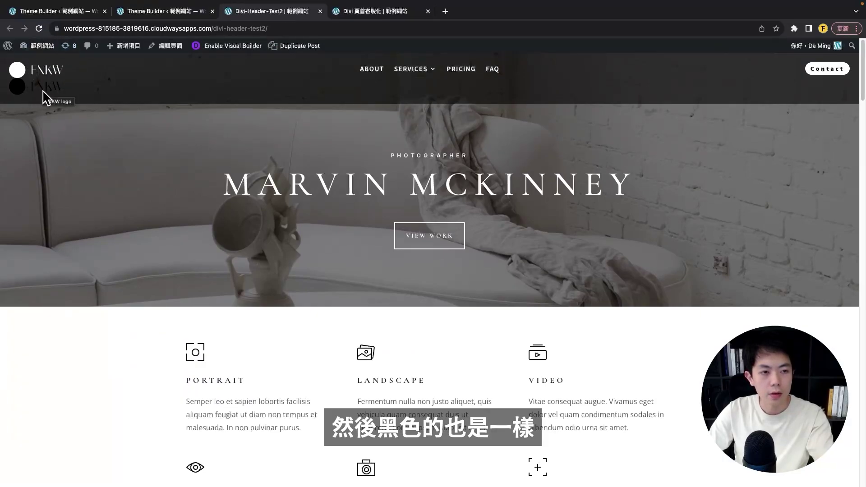
scroll(132, 165, "down", 1)
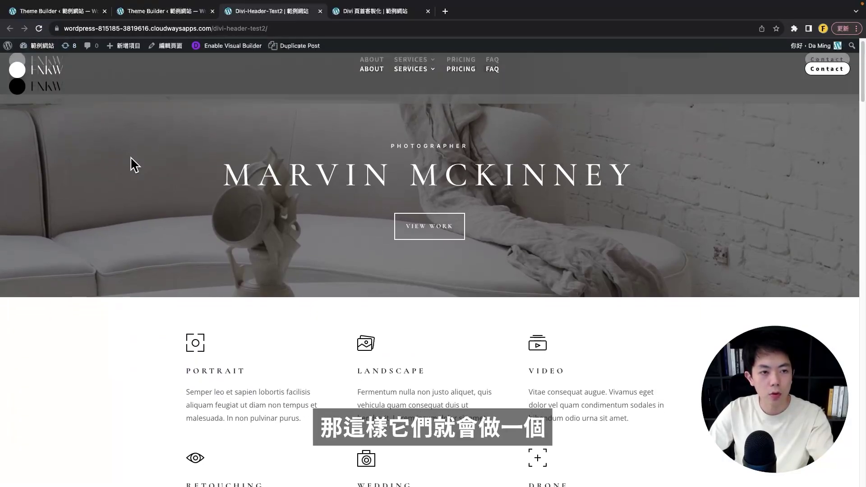
scroll(58, 117, "up", 1)
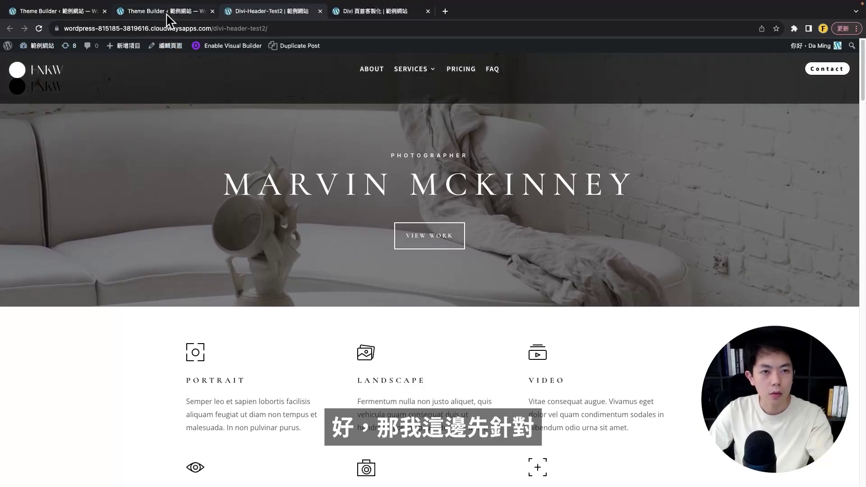
- Return to the white logo's image settings and enable separate sticky values for its Transform option
left_click(168, 16)
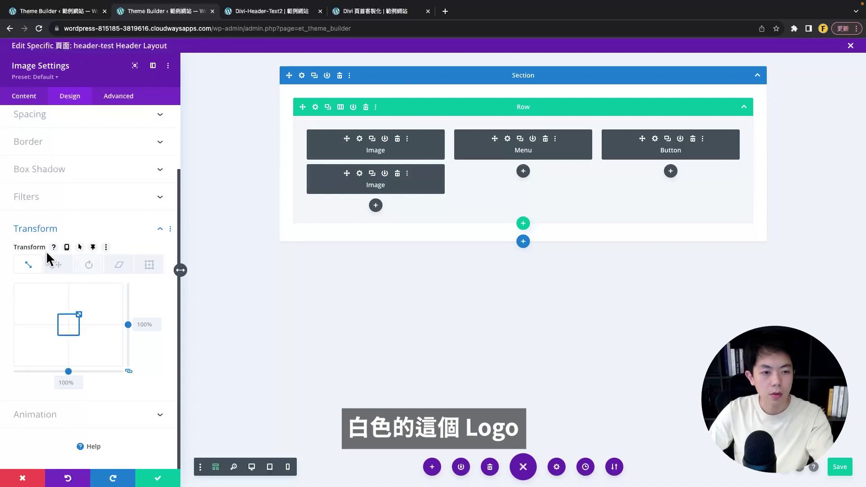
left_click(93, 246)
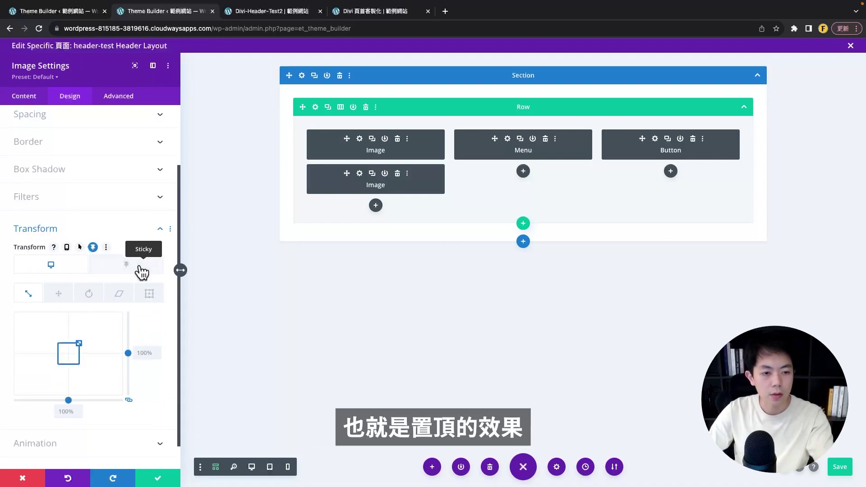
scroll(113, 276, "down", 1)
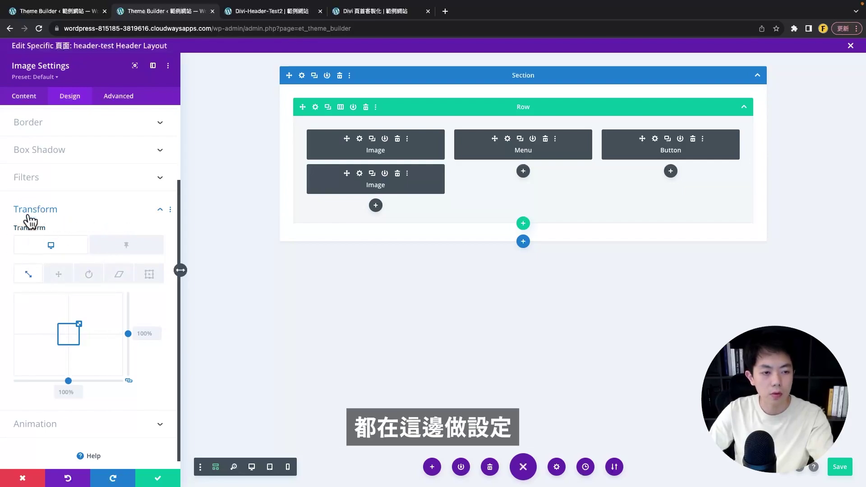
- Set the white logo's sticky vertical translate to -120%, unlinking the axes and clearing the horizontal offset
left_click(59, 274)
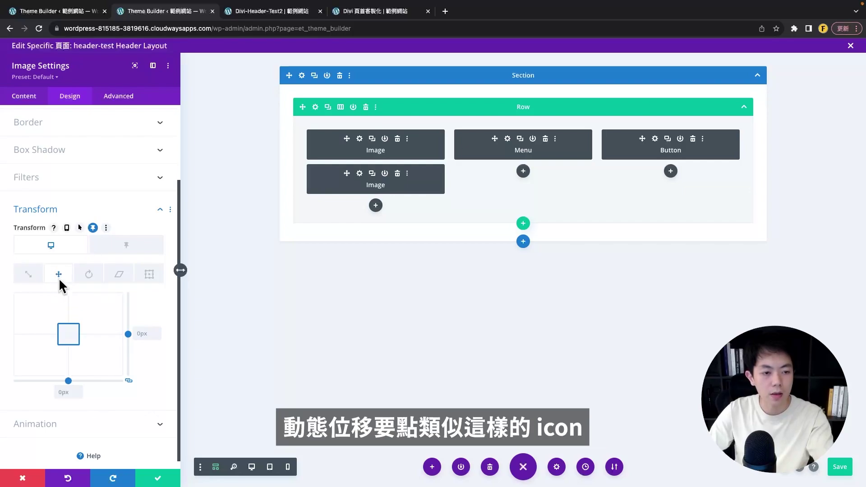
scroll(86, 293, "down", 1)
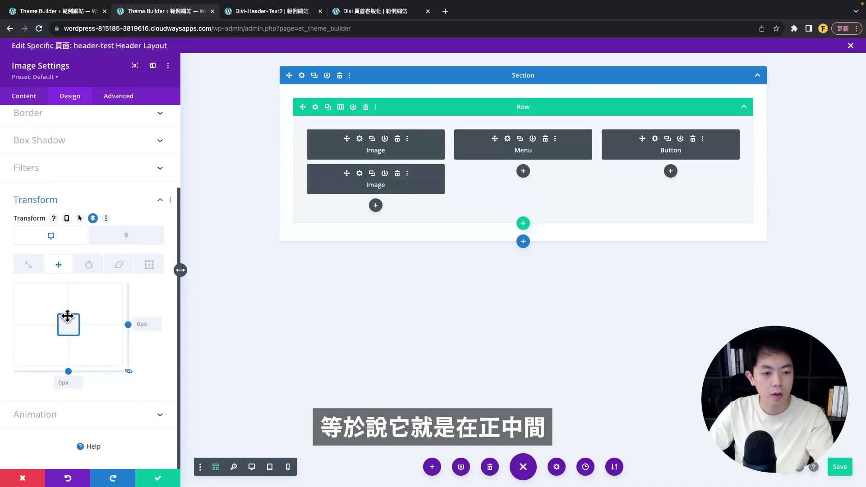
left_click(142, 325)
type("-120")
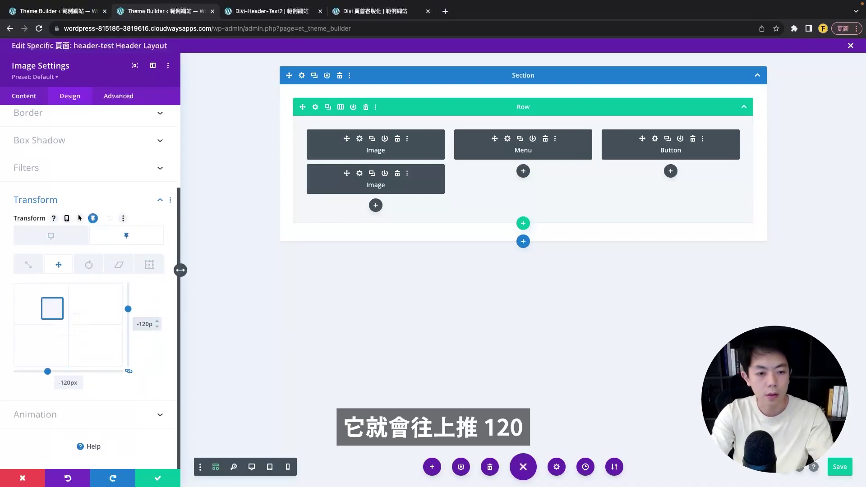
left_click(129, 371)
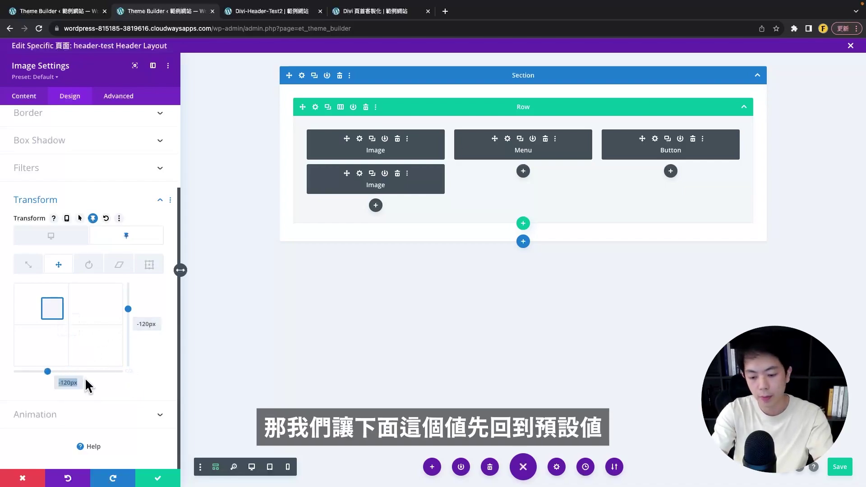
key("ctrl+a")
key("BackSpace")
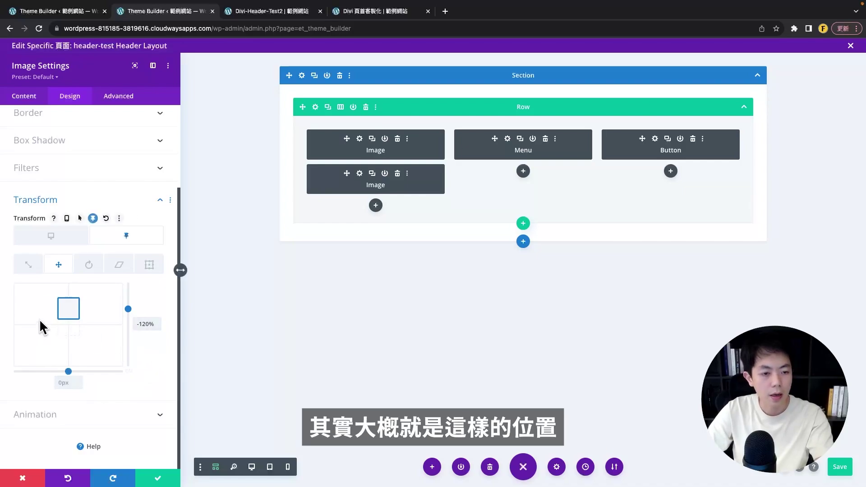
- Reset the white logo's sticky translate to the default horizontally and -120% vertically, and apply the image settings
left_click(63, 311)
mouse_move(65, 307)
left_mouse_down()
mouse_move(67, 320)
mouse_move(70, 309)
mouse_move(56, 296)
mouse_move(74, 296)
mouse_move(72, 303)
left_mouse_up()
double_click(79, 383)
key("BackSpace")
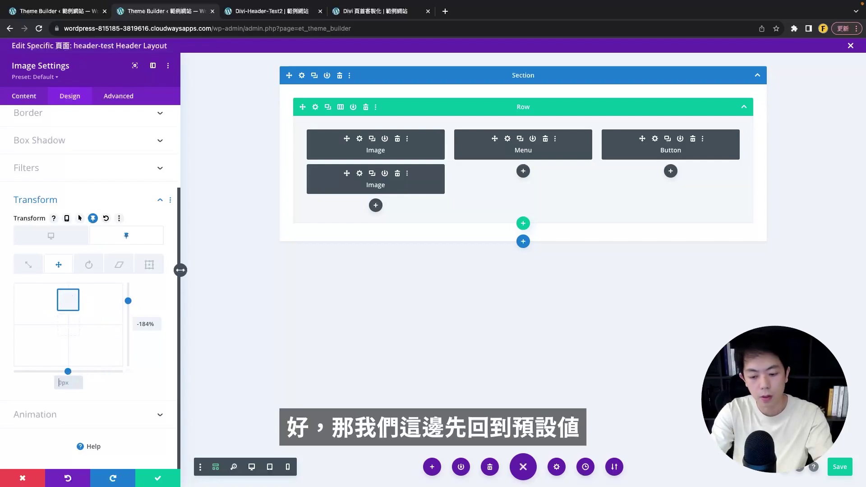
double_click(145, 324)
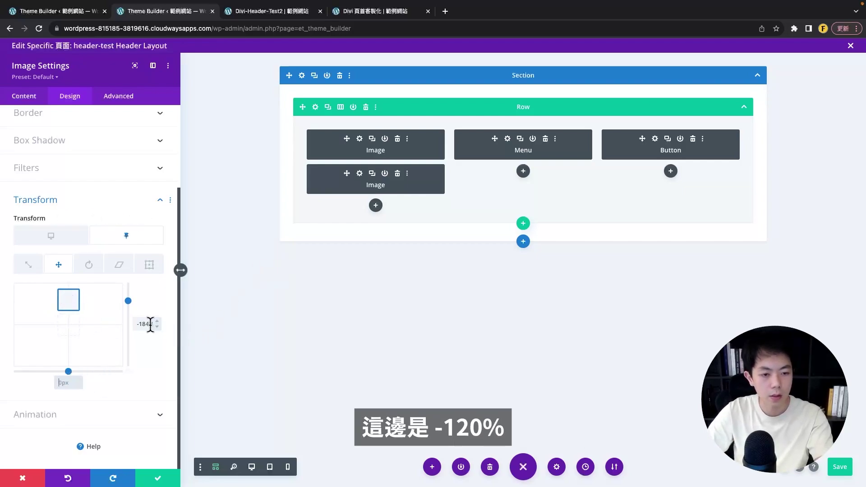
type("-120")
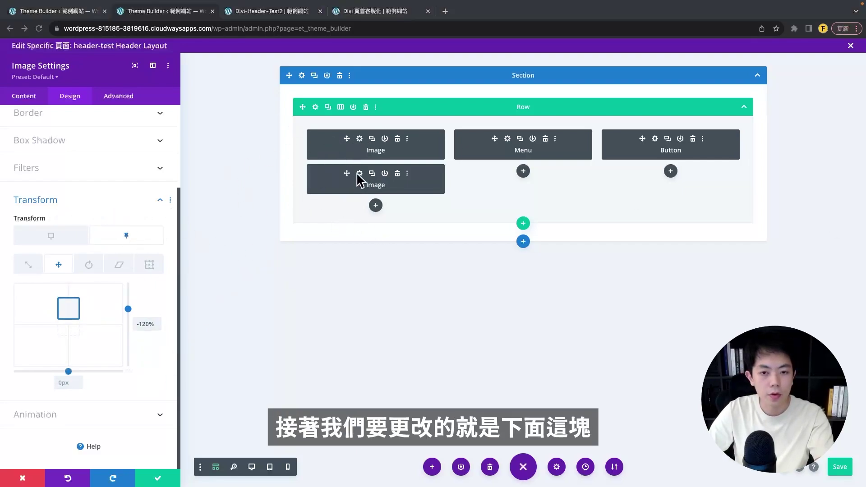
left_click(158, 478)
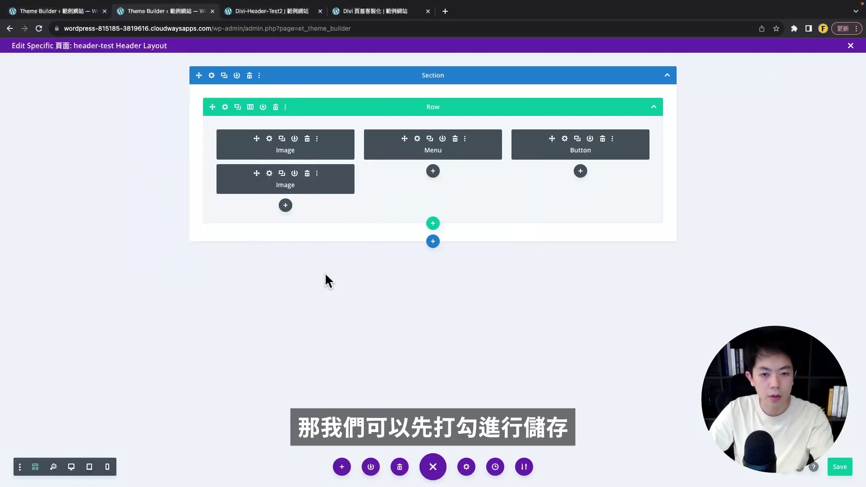
- Enable separate sticky values for the black logo's Transform option and switch it to Translate
left_click(270, 174)
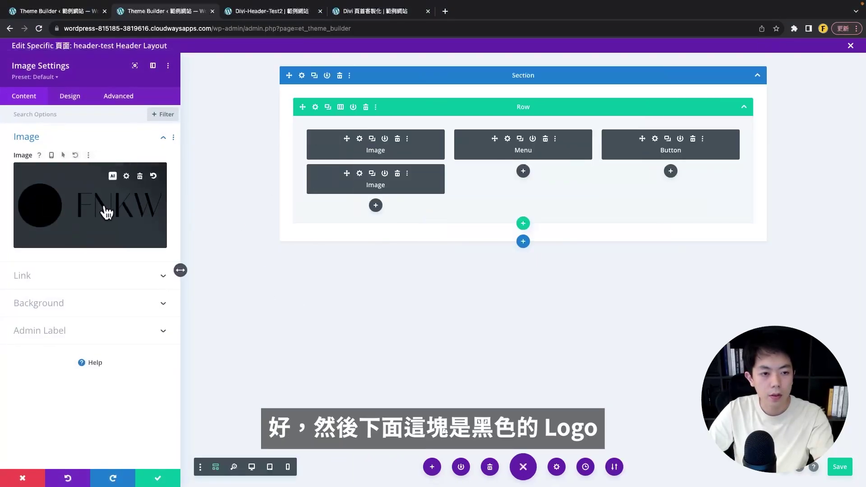
left_click(68, 97)
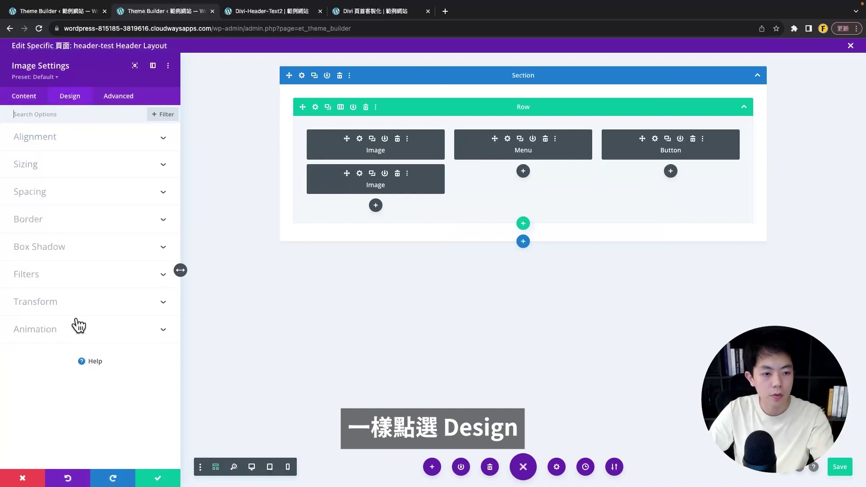
left_click(41, 303)
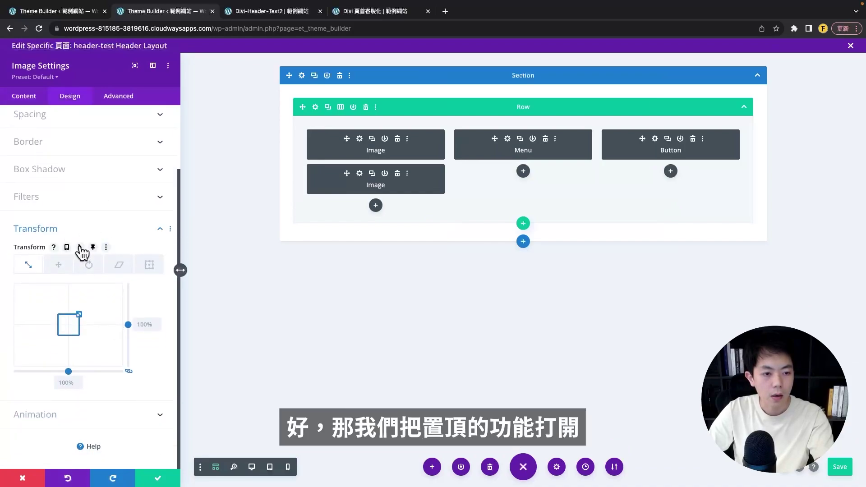
left_click(93, 248)
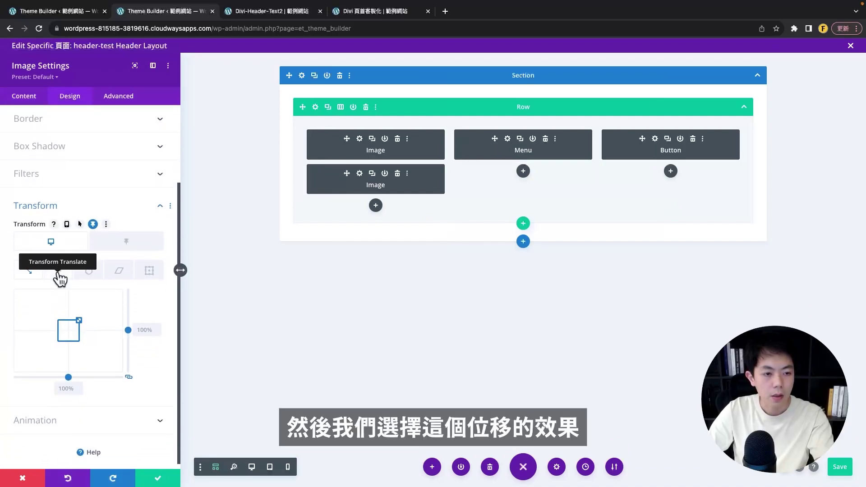
left_click(59, 272)
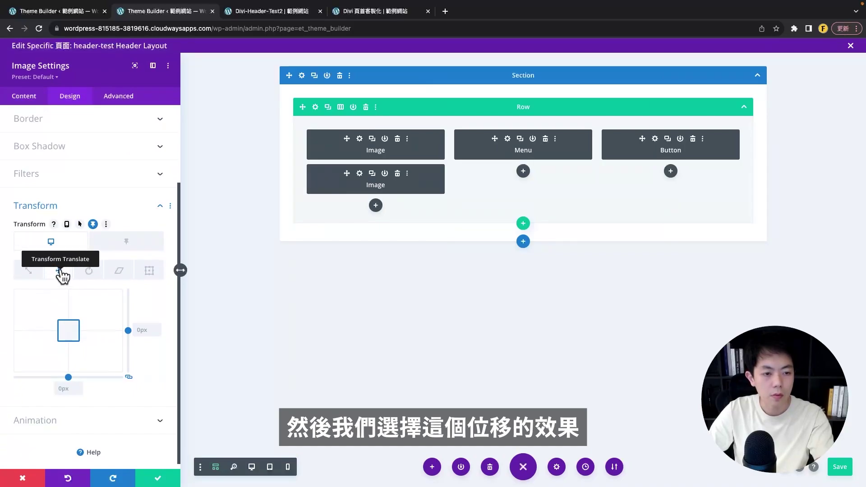
- Set the black logo's non-sticky vertical translate to 120%, unlinking the axes and clearing the horizontal offset
scroll(62, 304, "down", 1)
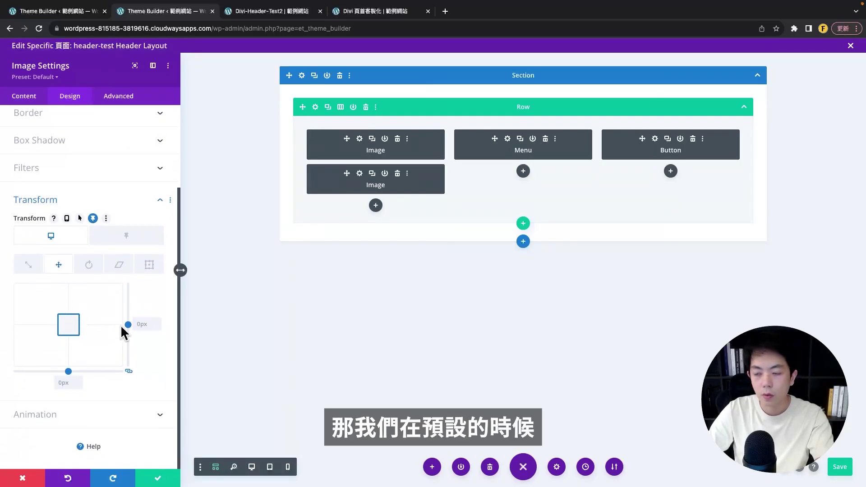
left_click(137, 324)
type("120")
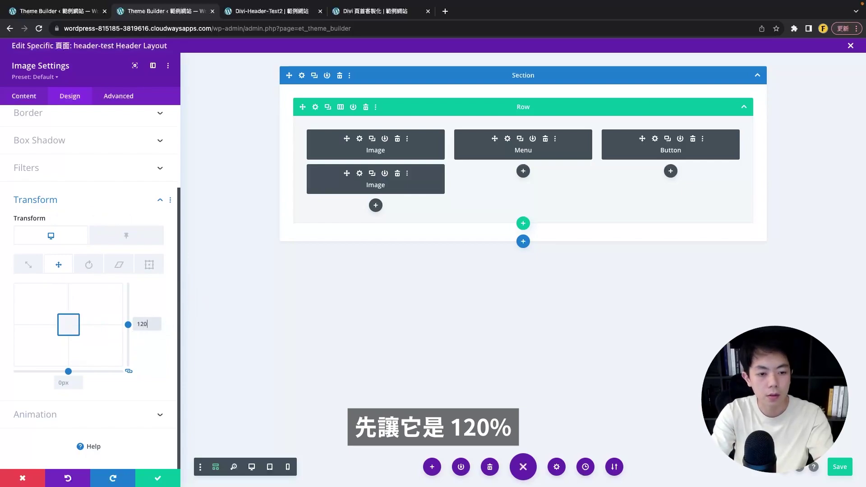
key("Return")
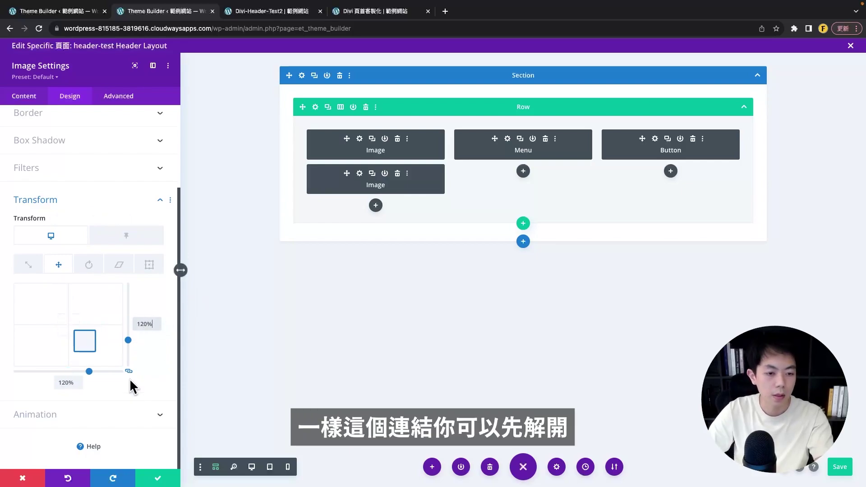
left_click(129, 371)
triple_click(66, 382)
key("BackSpace")
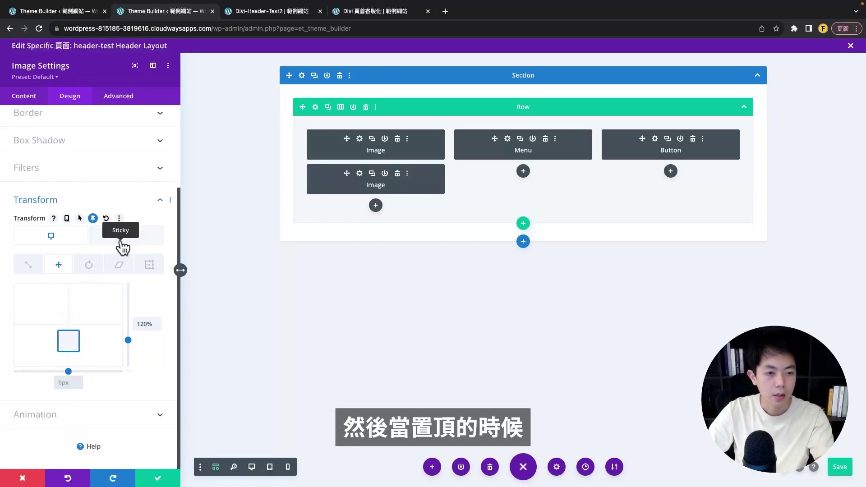
- Set the black logo's vertical translate for the sticky state to 0%
left_click(149, 322)
key("ctrl+a")
type("0")
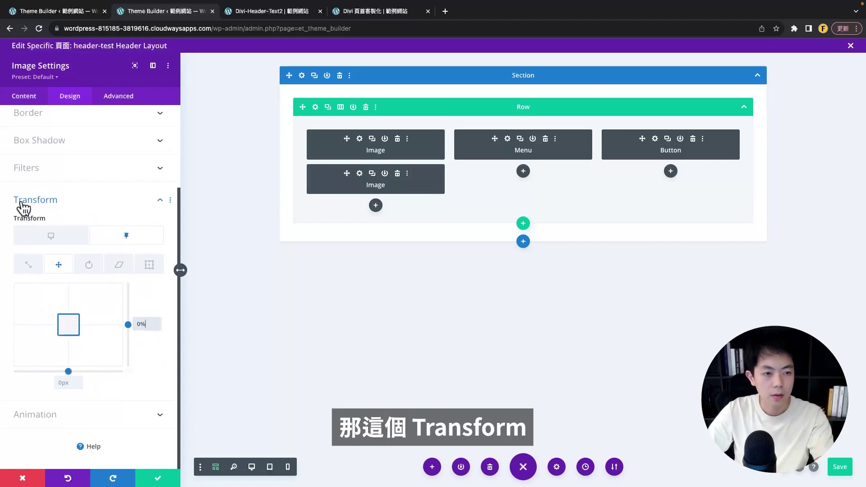
scroll(95, 250, "up", 4)
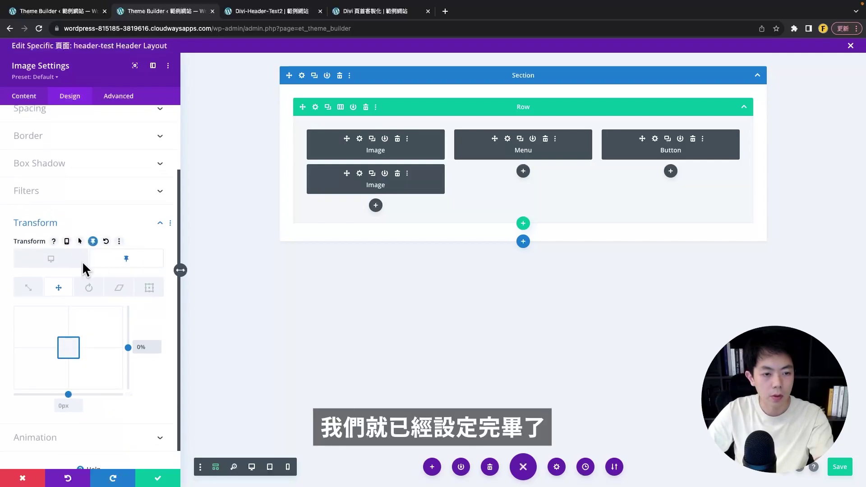
- Set the black logo's position to Absolute and apply the image settings
left_click(119, 96)
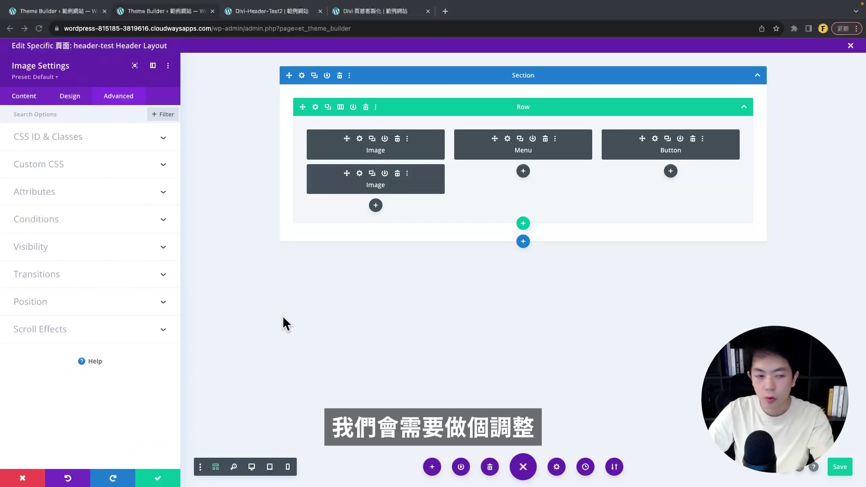
left_click(31, 302)
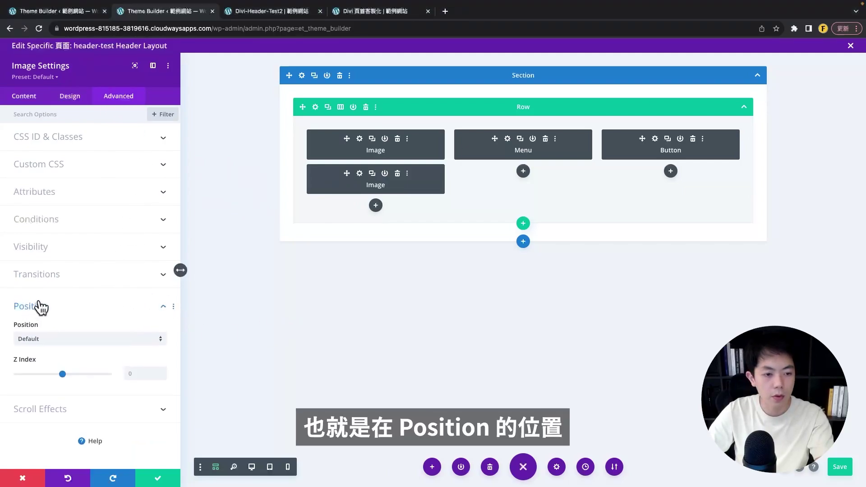
left_click(27, 339)
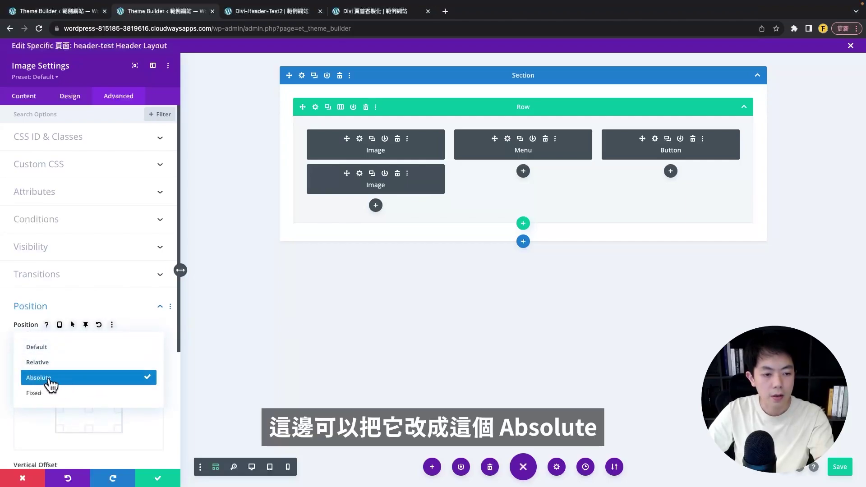
left_click(49, 379)
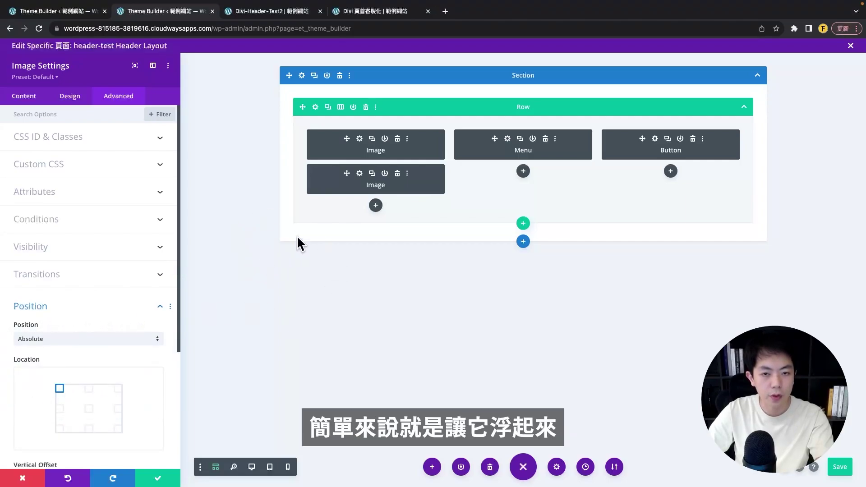
left_click(256, 13)
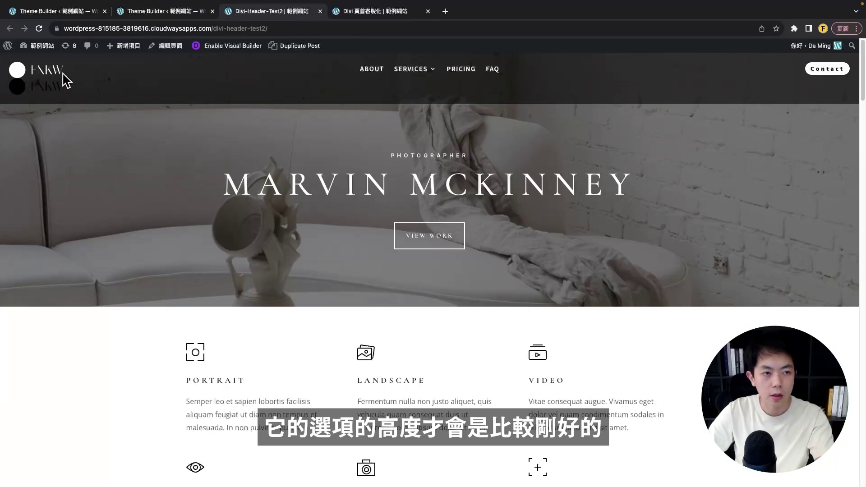
left_click(140, 12)
scroll(87, 348, "down", 5)
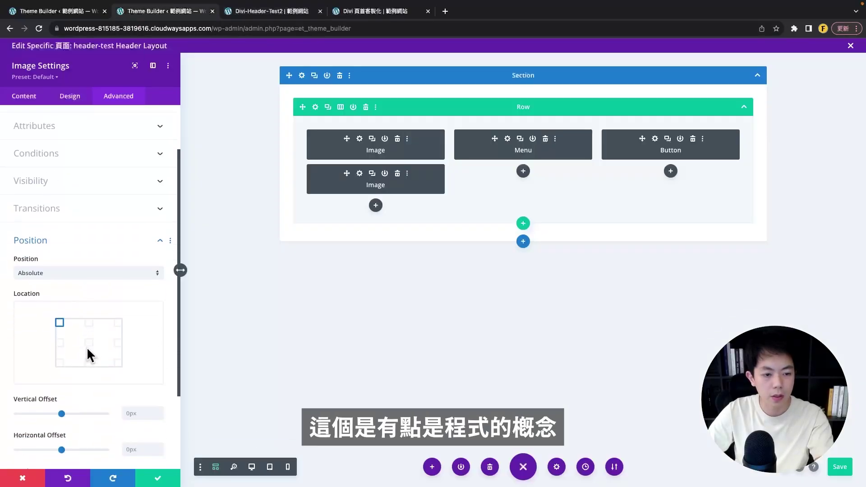
scroll(64, 316, "up", 2)
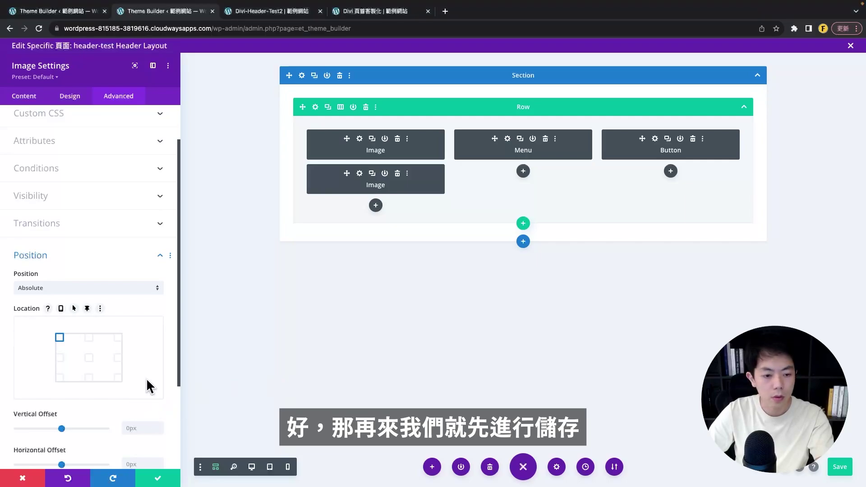
left_click(158, 479)
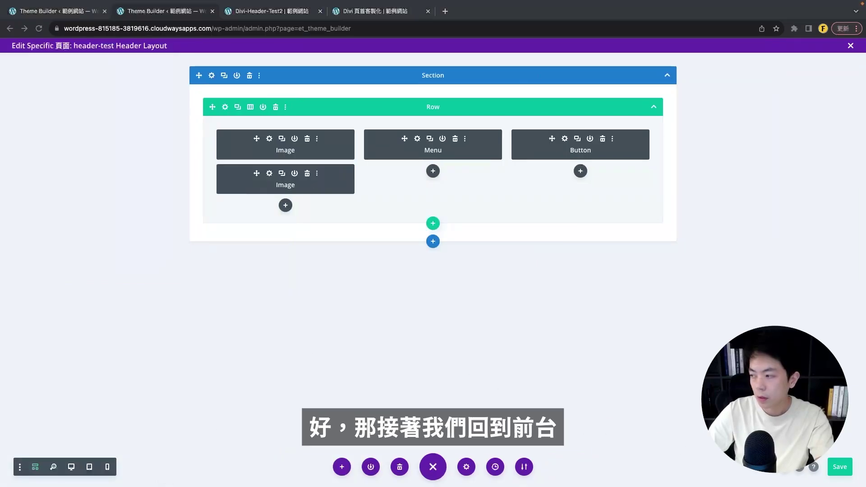
- Reload the live Divi-Header-Test2 page and examine how the white and black logos swap while scrolling
left_click(260, 13)
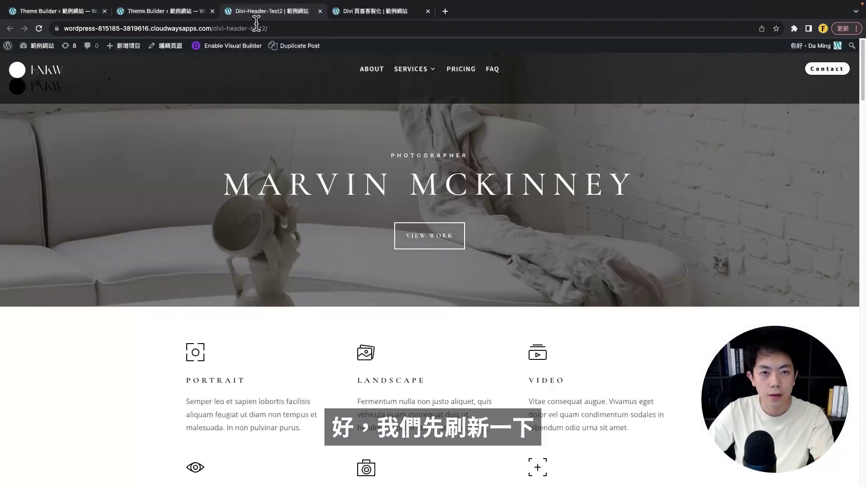
left_click(39, 29)
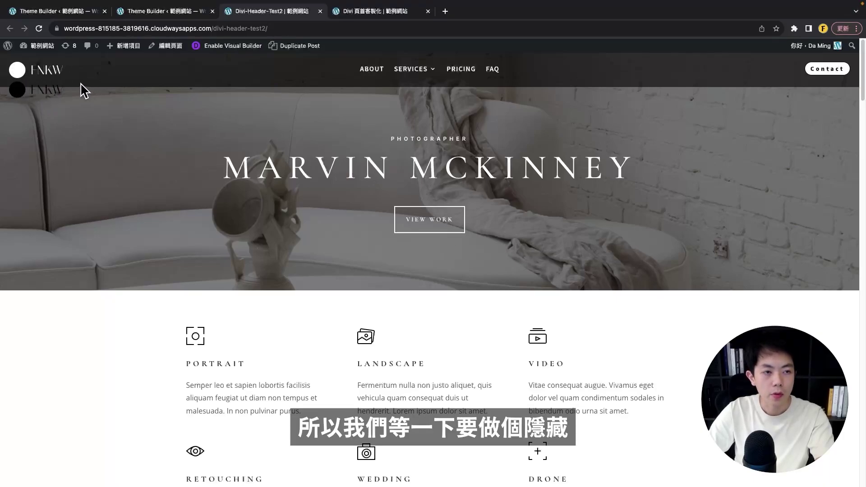
scroll(204, 201, "down", 1)
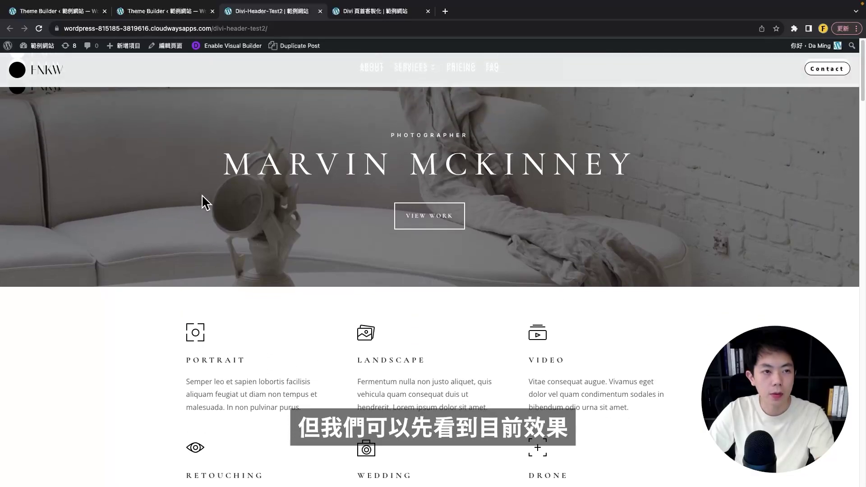
scroll(137, 163, "down", 5)
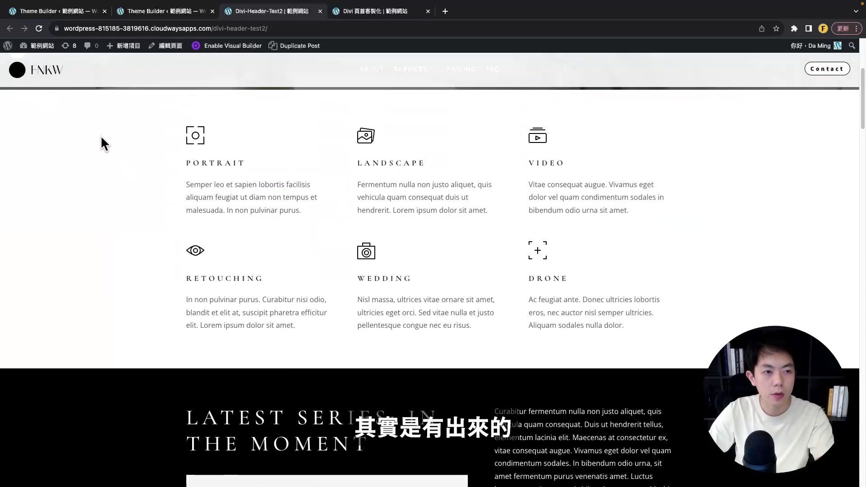
scroll(107, 142, "up", 2)
scroll(93, 138, "up", 4)
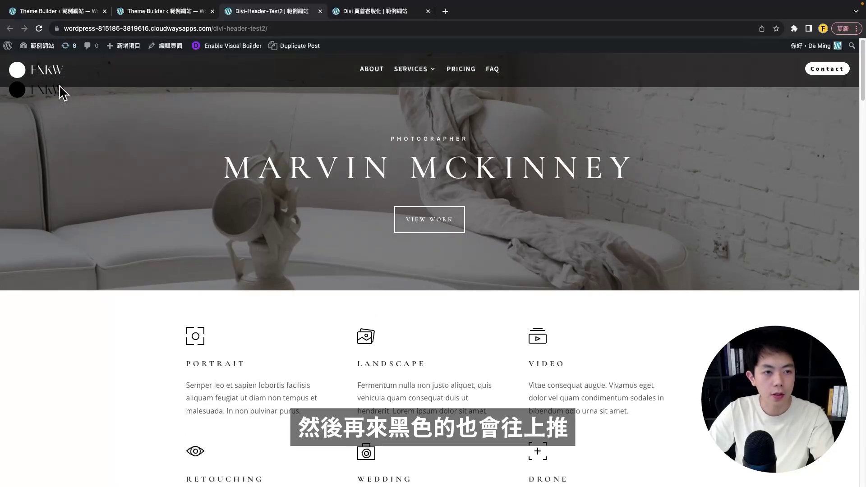
scroll(96, 129, "down", 2)
scroll(96, 130, "up", 2)
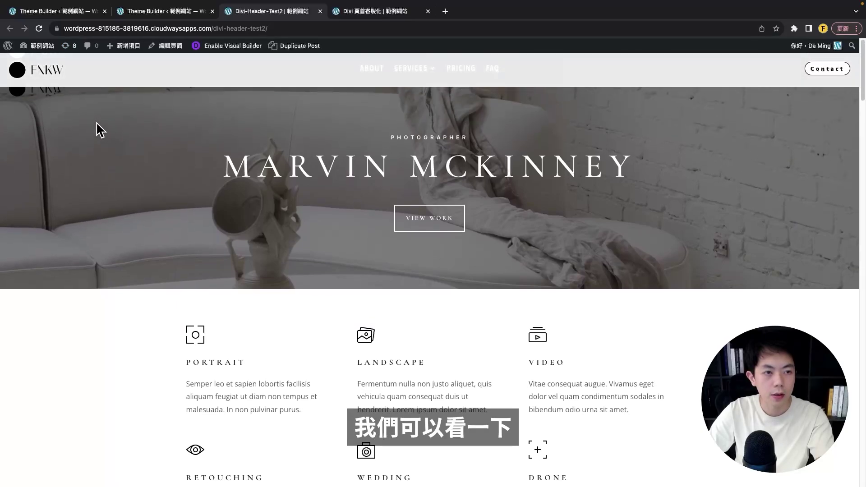
scroll(97, 123, "down", 1)
scroll(96, 123, "up", 1)
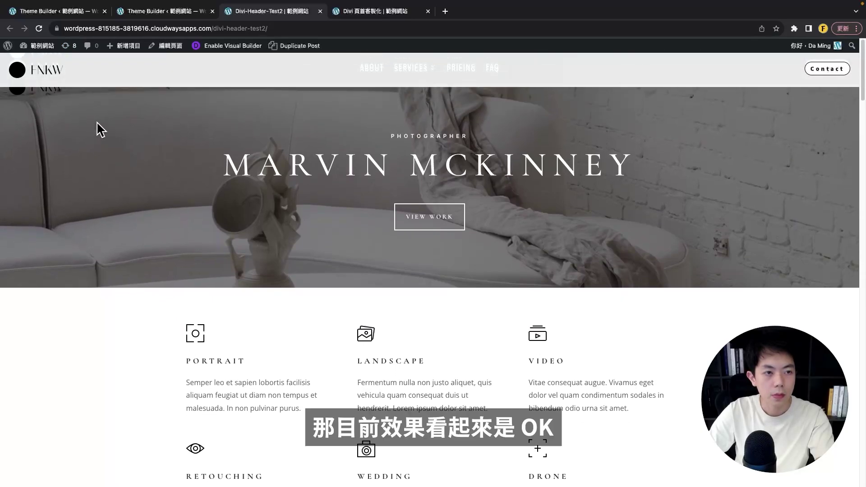
- In the Theme Builder, set the horizontal overflow of the header row's first column, which holds the logos, to Hidden
scroll(97, 121, "down", 10)
scroll(97, 122, "up", 10)
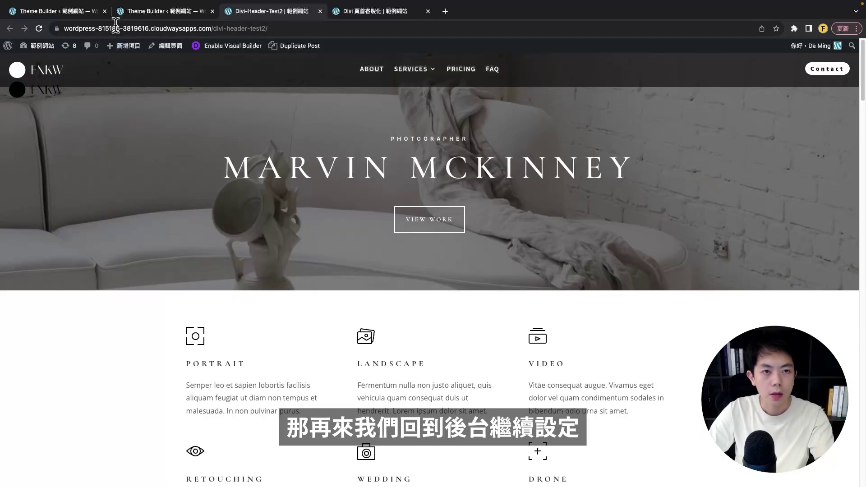
left_click(148, 18)
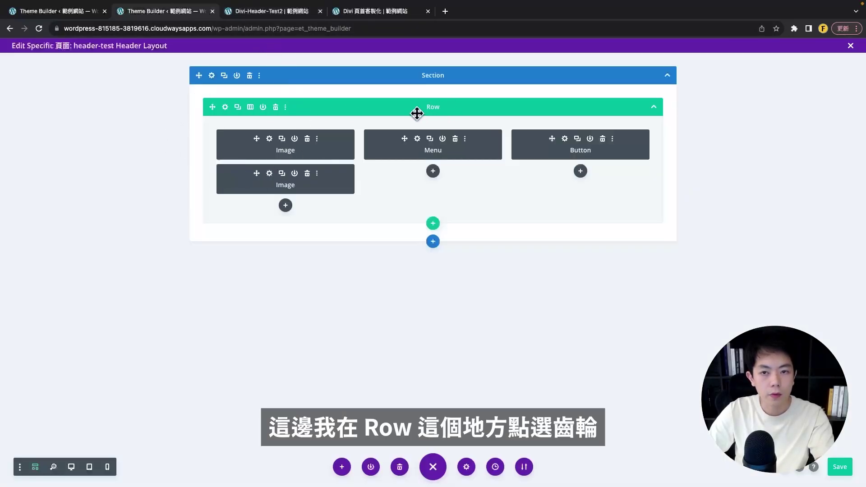
left_click(225, 107)
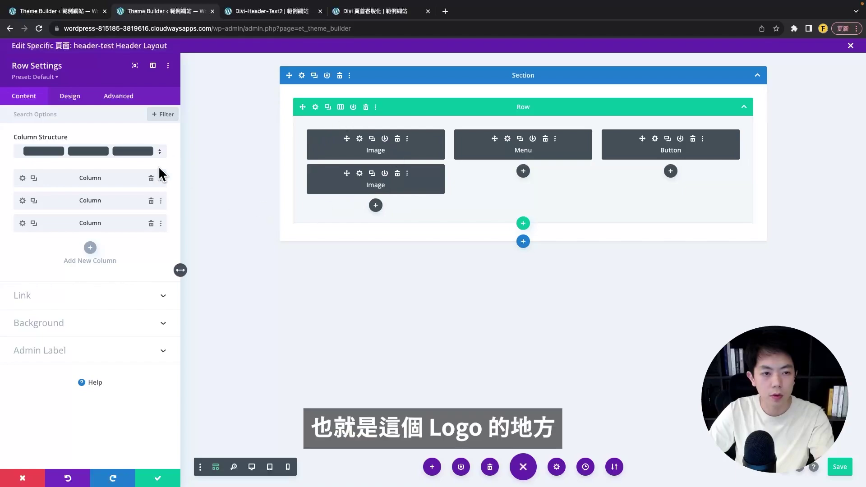
left_click(22, 178)
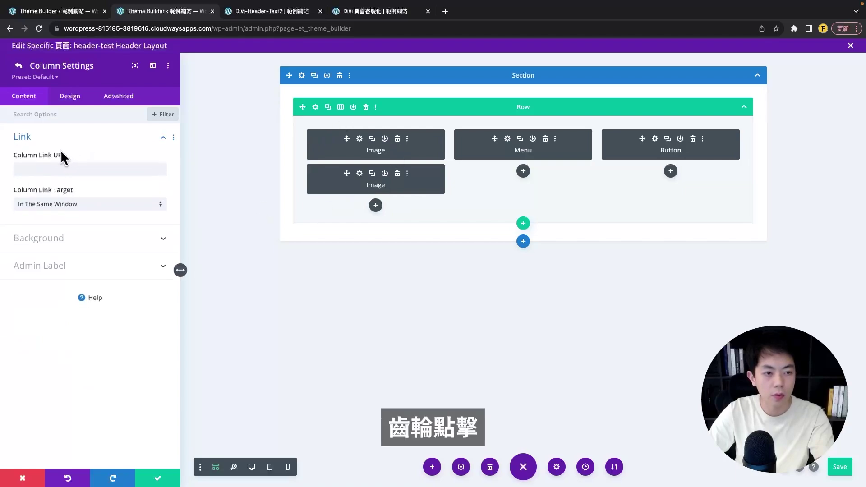
left_click(121, 100)
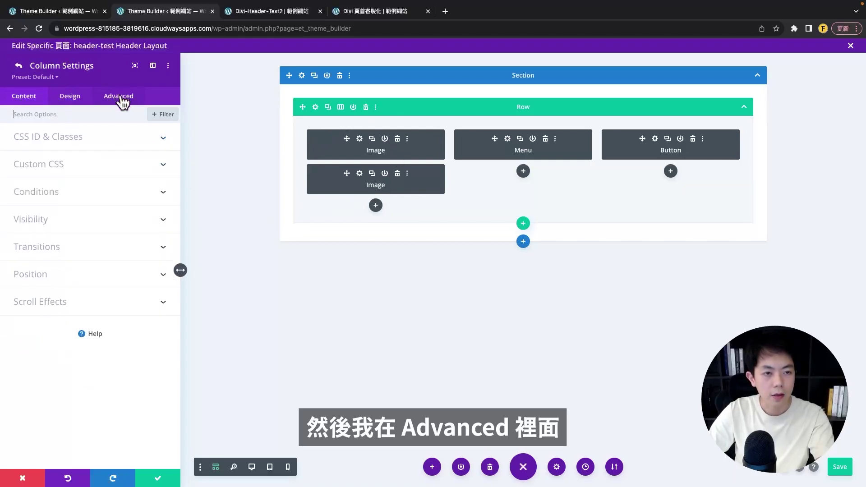
left_click(58, 220)
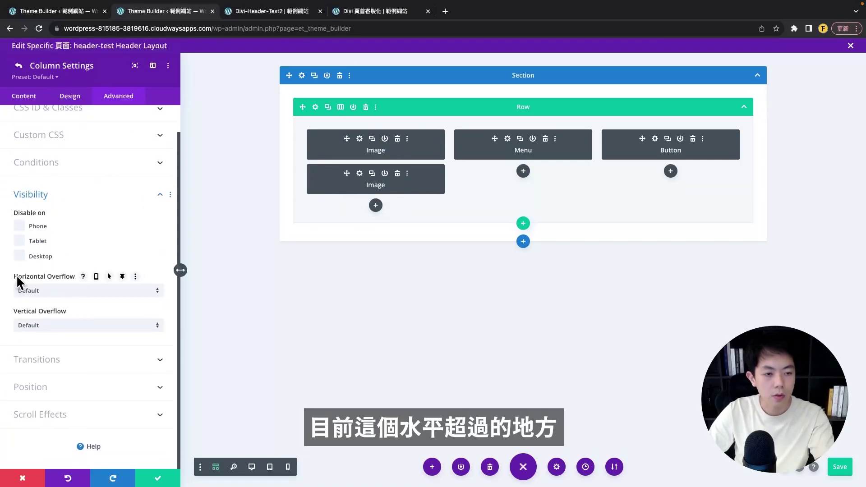
left_click(50, 291)
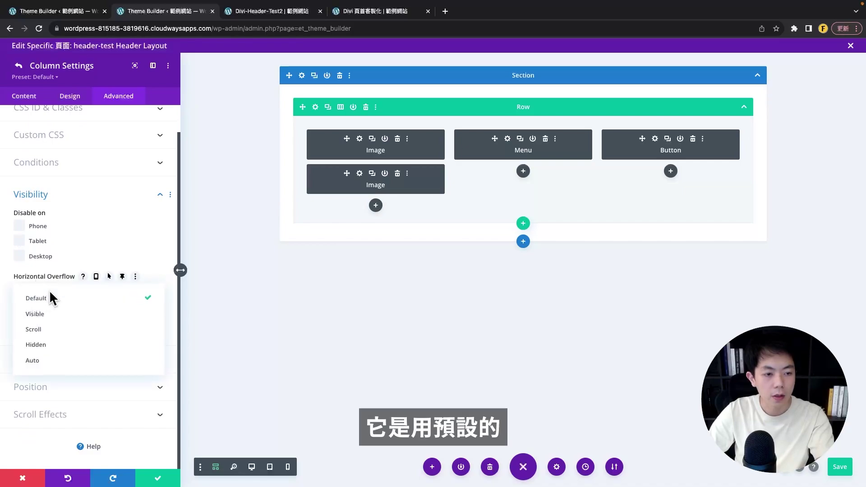
left_click(37, 279)
left_click(40, 291)
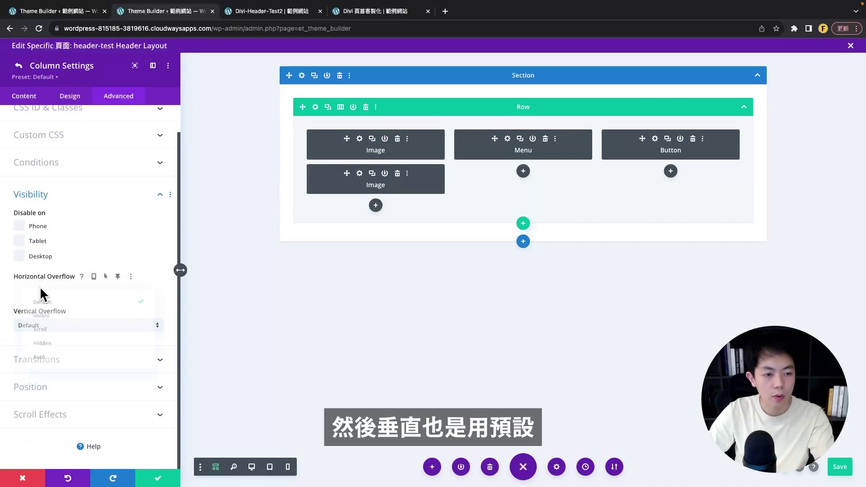
left_click(61, 346)
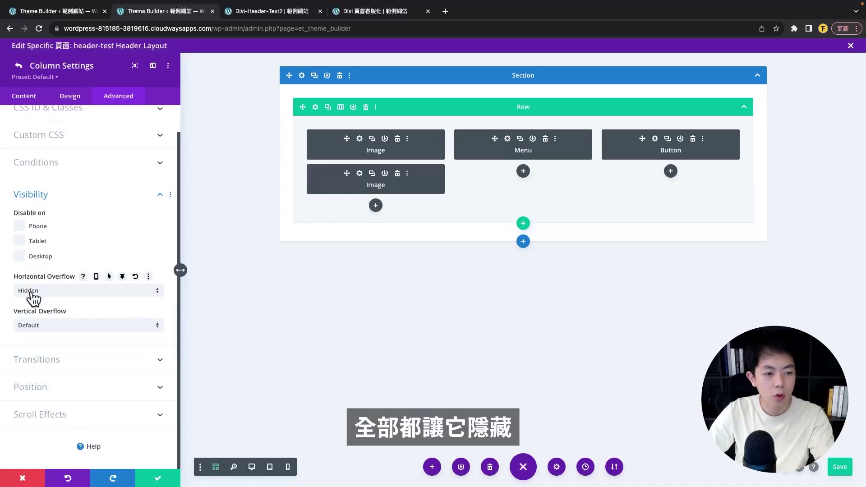
- Set the logo column's vertical overflow to Hidden, apply the column and row settings, and save the header layout
left_click(32, 326)
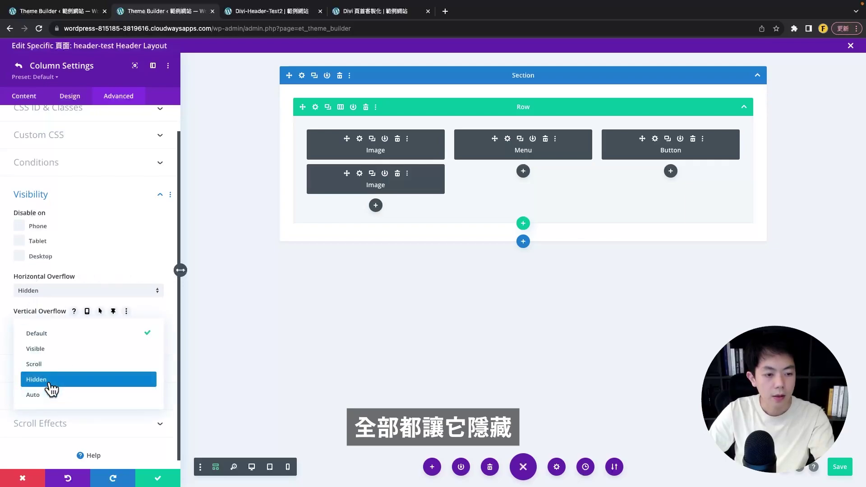
left_click(52, 380)
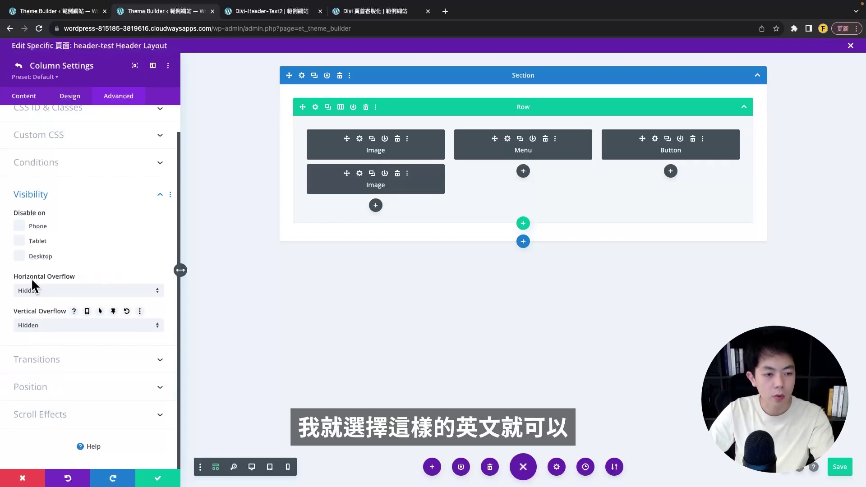
left_click(155, 474)
left_click(157, 473)
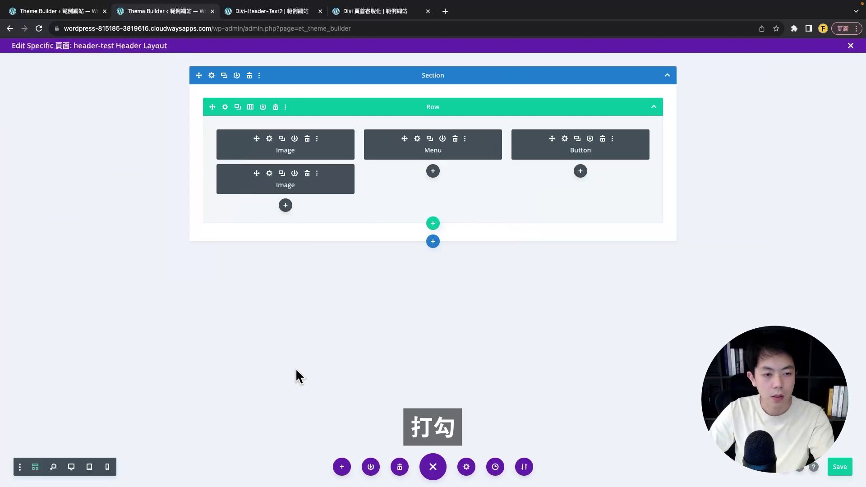
left_click(829, 469)
- Reload the live Divi-Header-Test2 page and examine the logo clipping and the Services menu colours at the top and while scrolled
left_click(249, 12)
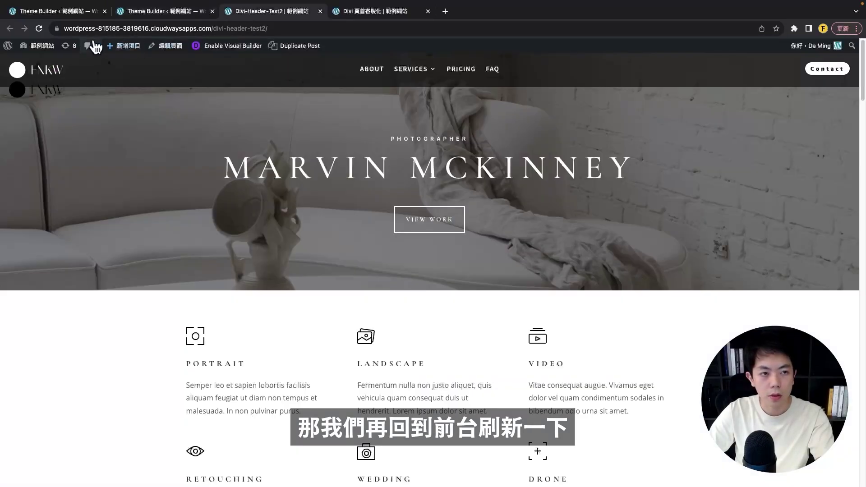
left_click(39, 28)
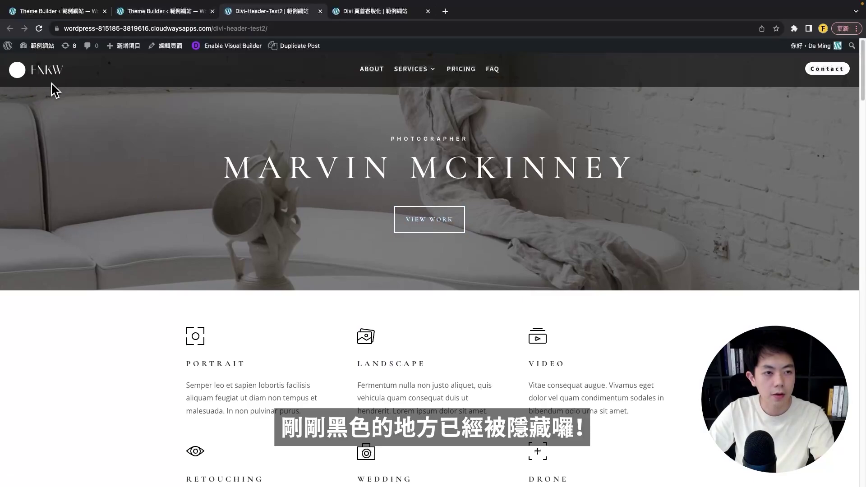
scroll(68, 95, "down", 1)
scroll(73, 126, "up", 1)
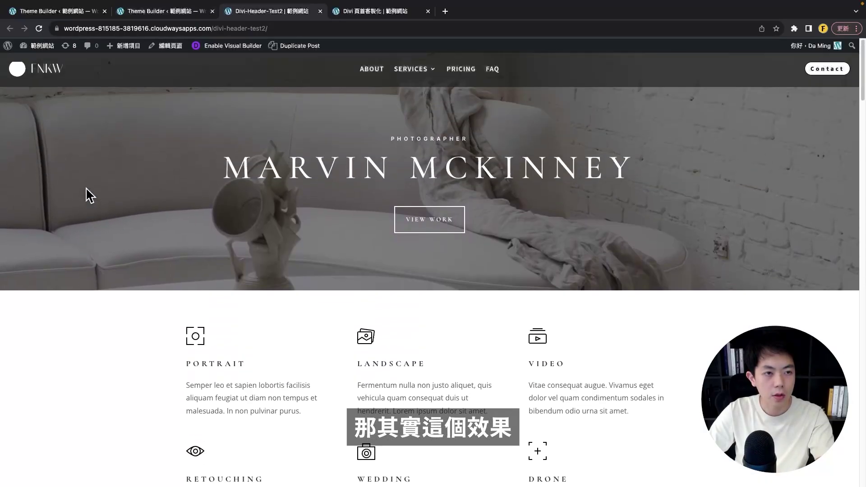
scroll(85, 188, "down", 4)
scroll(86, 188, "up", 4)
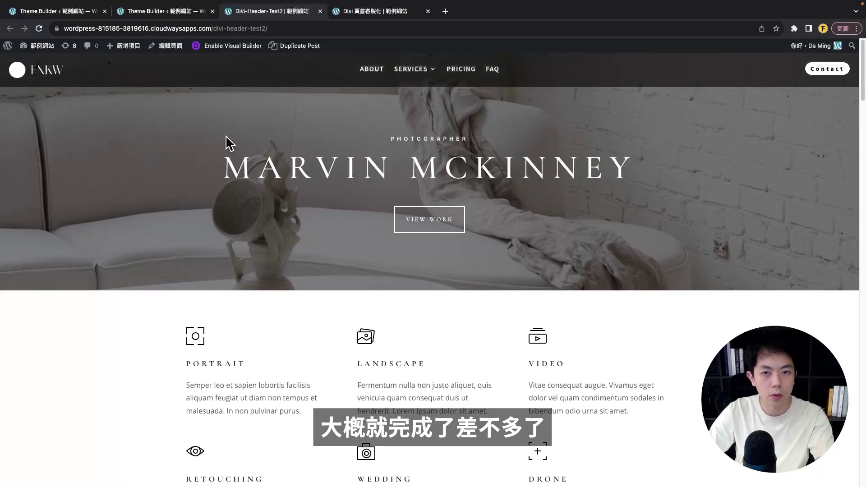
mouse_move(424, 79)
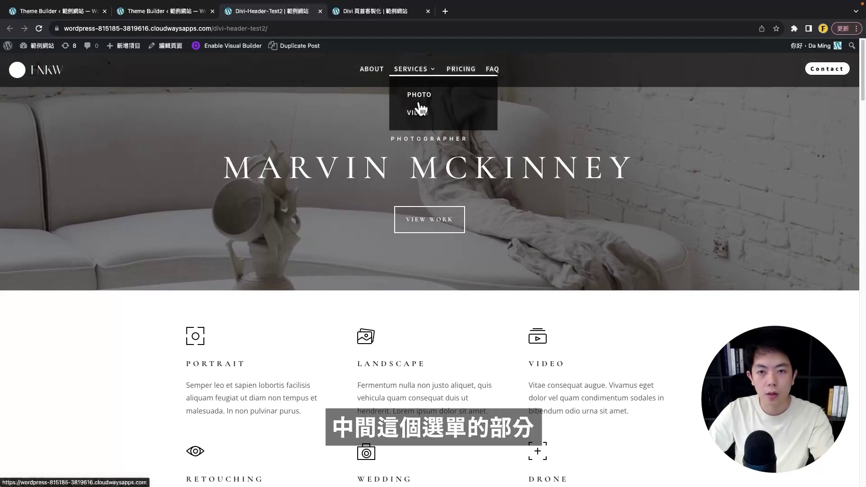
scroll(310, 120, "down", 1)
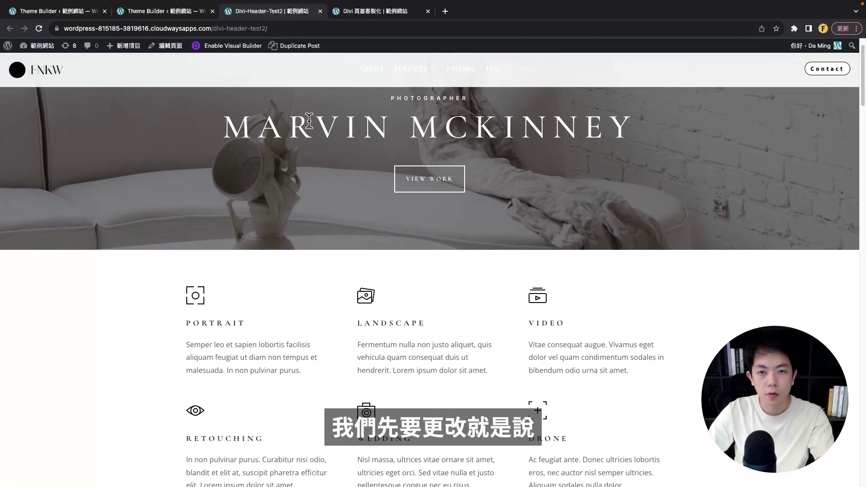
scroll(310, 121, "down", 1)
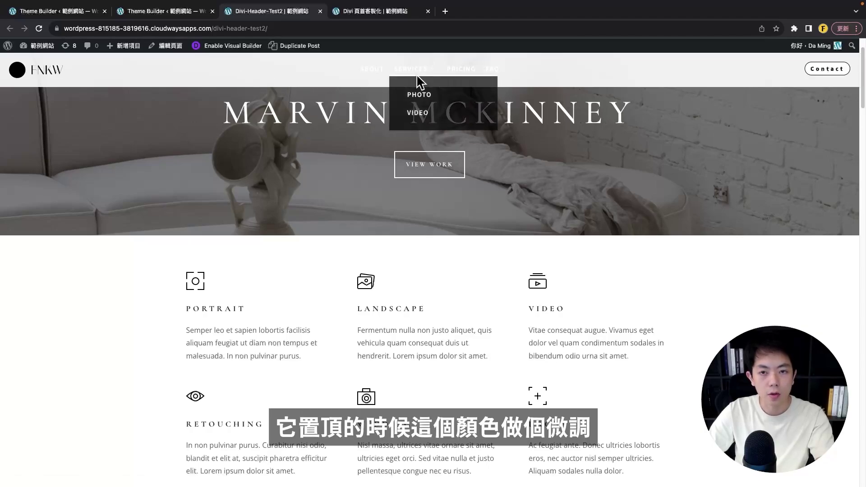
- Back in the Theme Builder, enable the sticky state for the Menu module's text color and set it to black
left_click(149, 13)
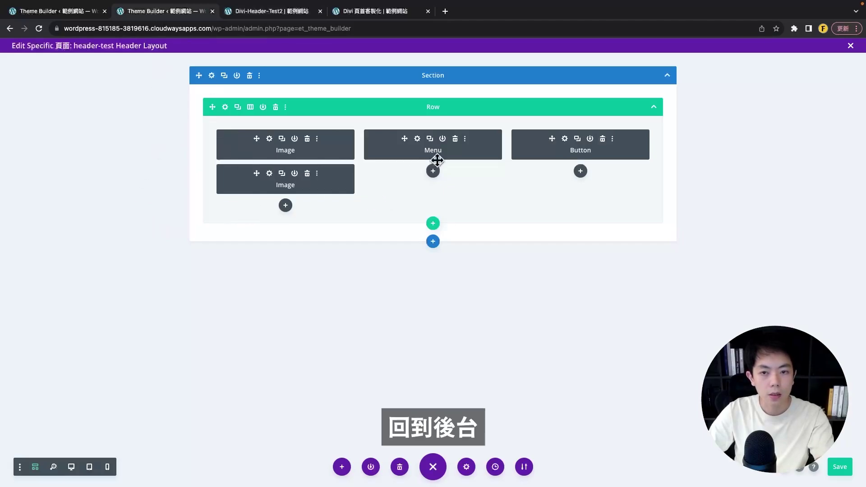
left_click(417, 139)
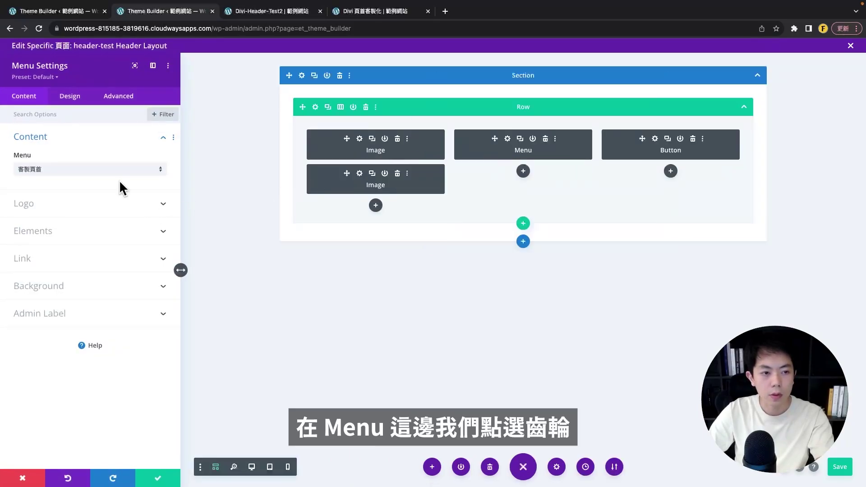
left_click(70, 100)
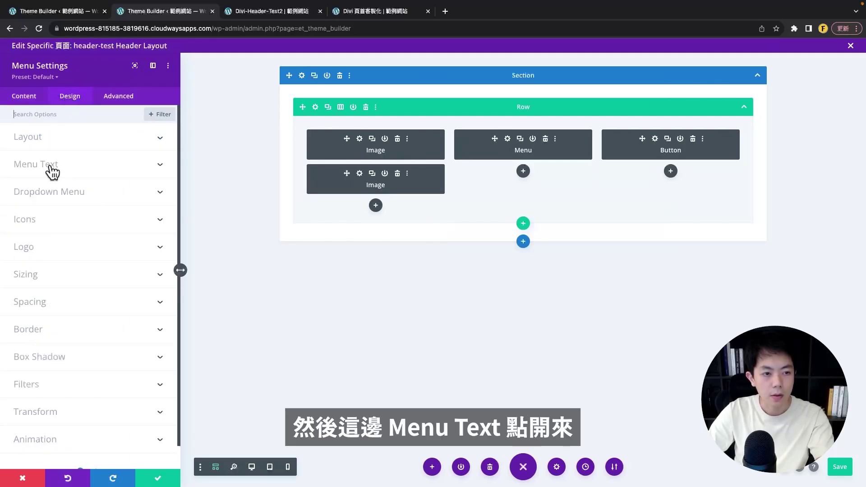
left_click(36, 167)
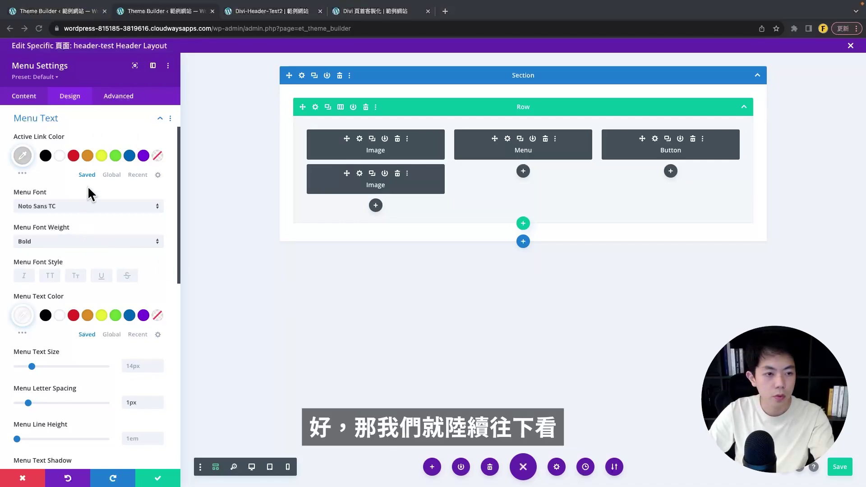
scroll(86, 190, "down", 2)
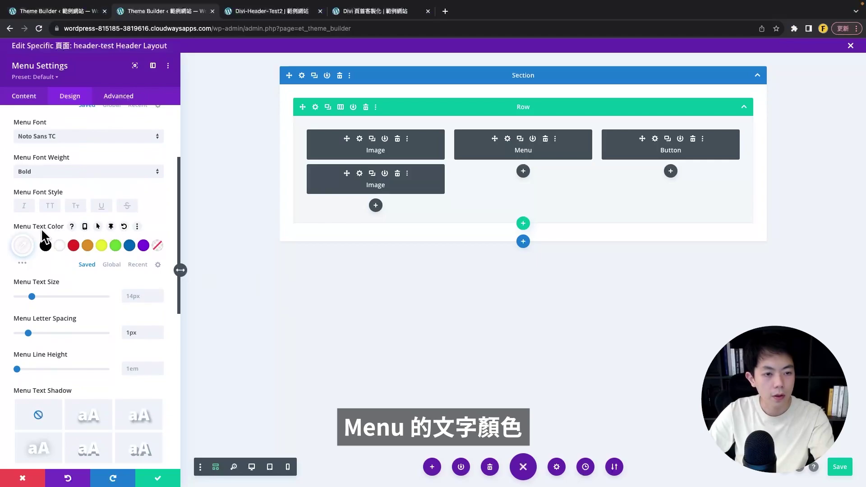
left_click(111, 226)
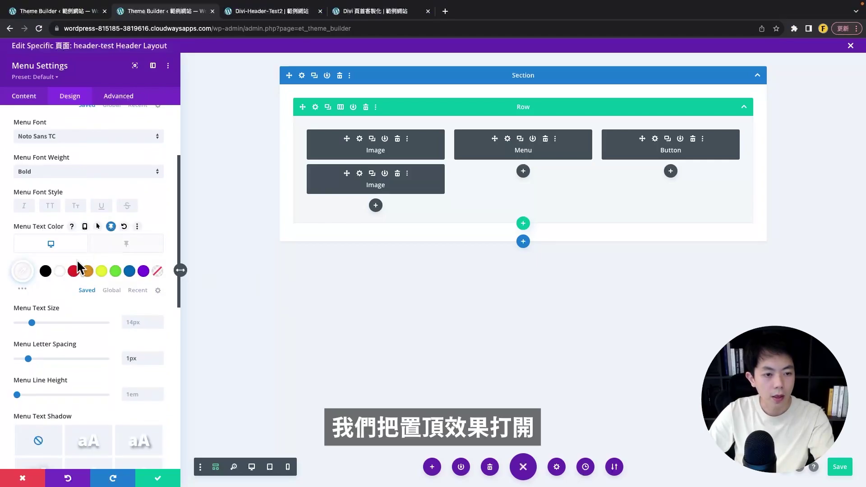
left_click(121, 254)
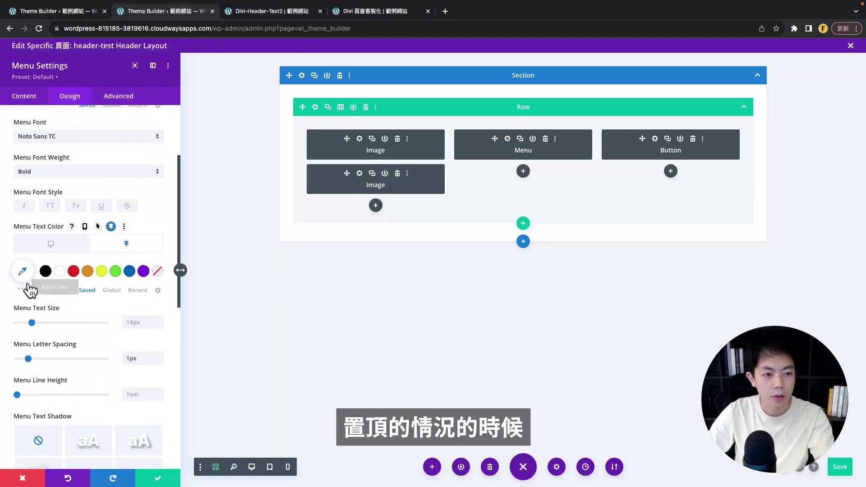
left_click(45, 271)
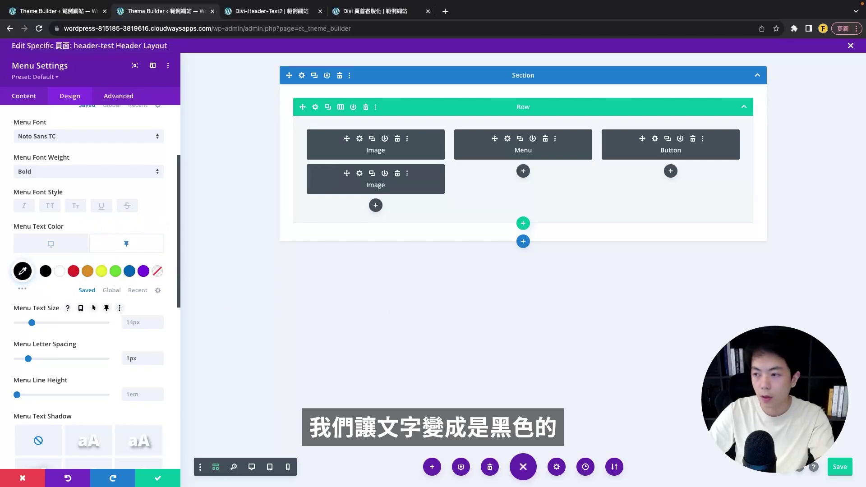
- Set the sticky dropdown menu background color to rgba(255,255,255,0.8), apply the menu settings, and save the header layout
scroll(61, 292, "down", 2)
scroll(61, 292, "down", 6)
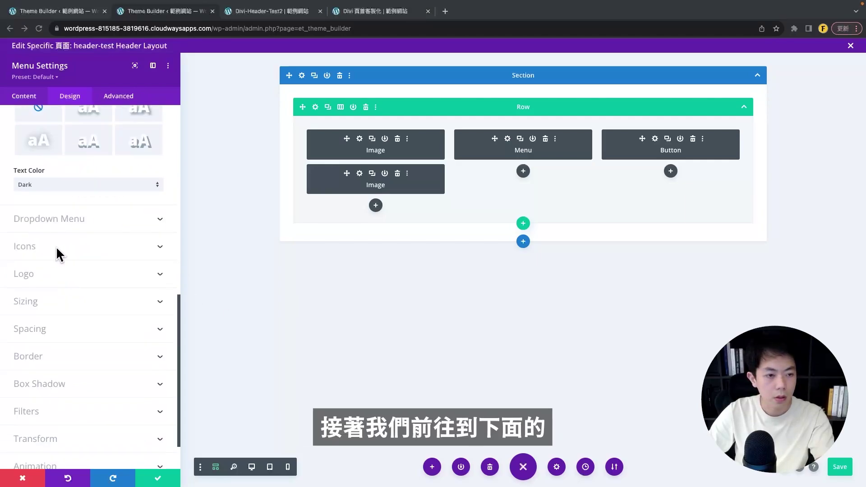
left_click(66, 222)
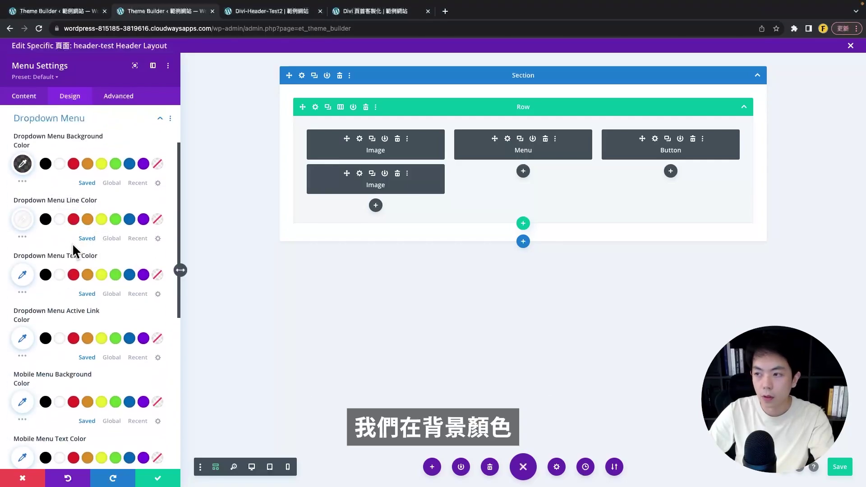
scroll(72, 242, "up", 2)
left_click(138, 219)
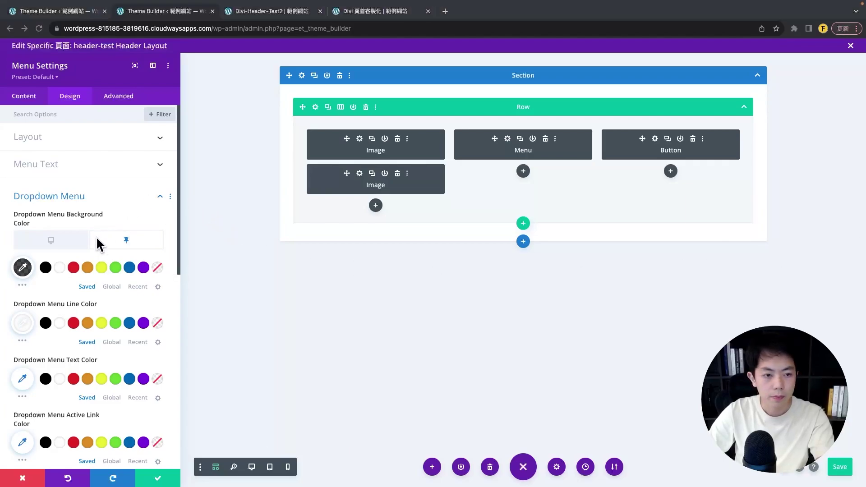
left_click(22, 267)
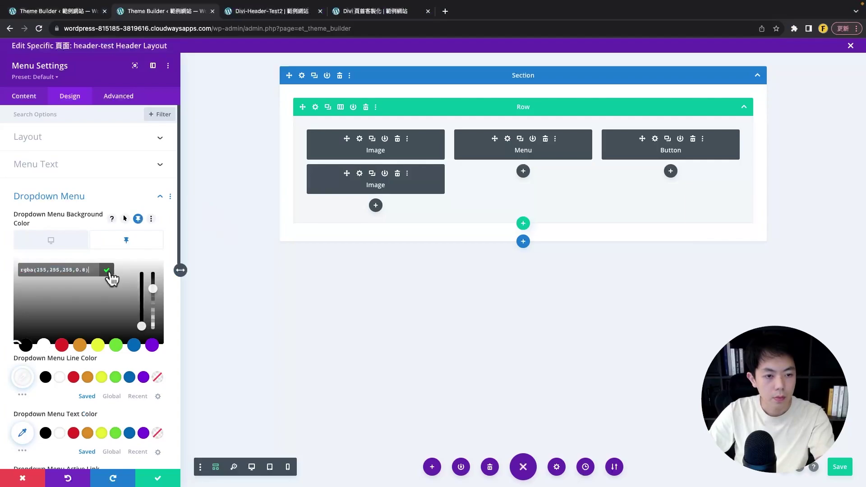
left_click(108, 270)
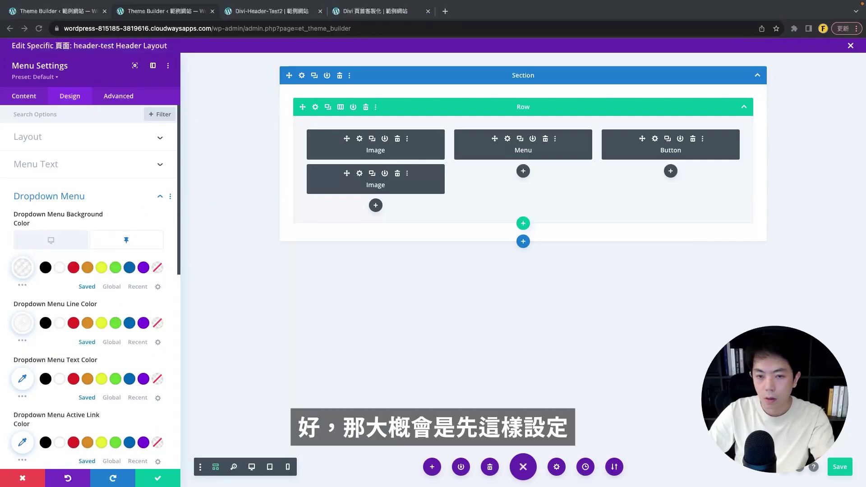
left_click(158, 478)
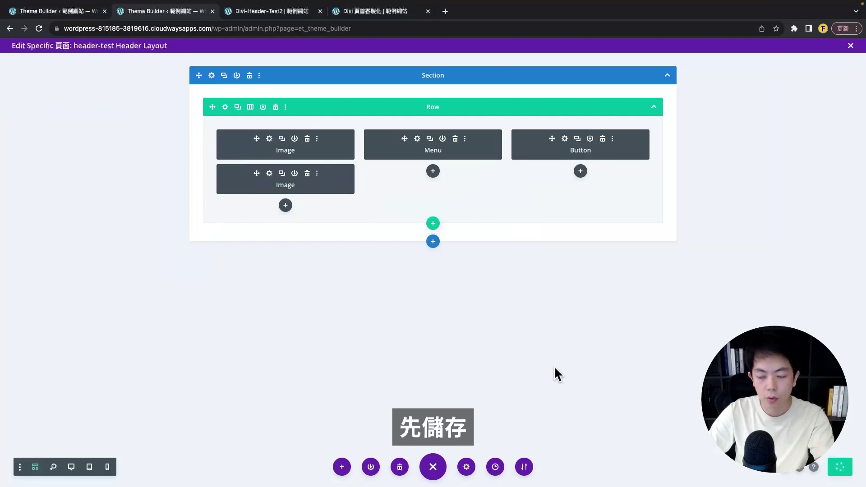
- Reload the live Divi-Header-Test2 page and examine the menu and Services dropdown colours at the top and while scrolled
left_click(251, 12)
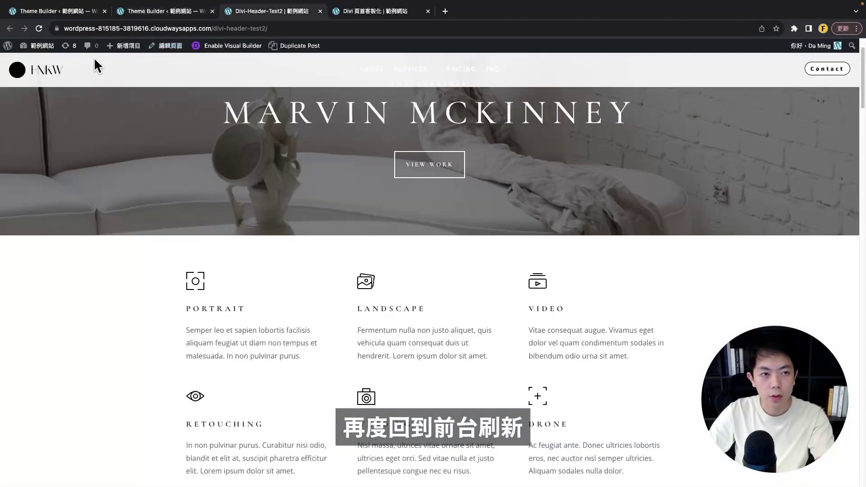
left_click(38, 29)
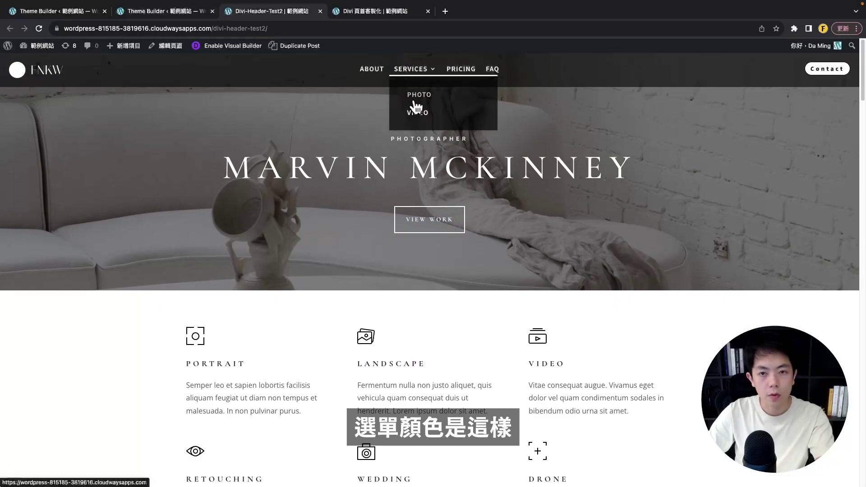
scroll(296, 117, "down", 5)
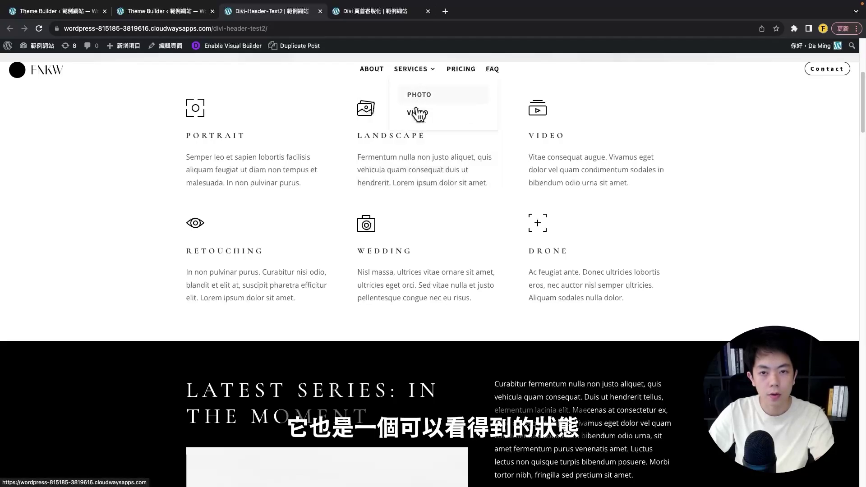
scroll(316, 145, "up", 5)
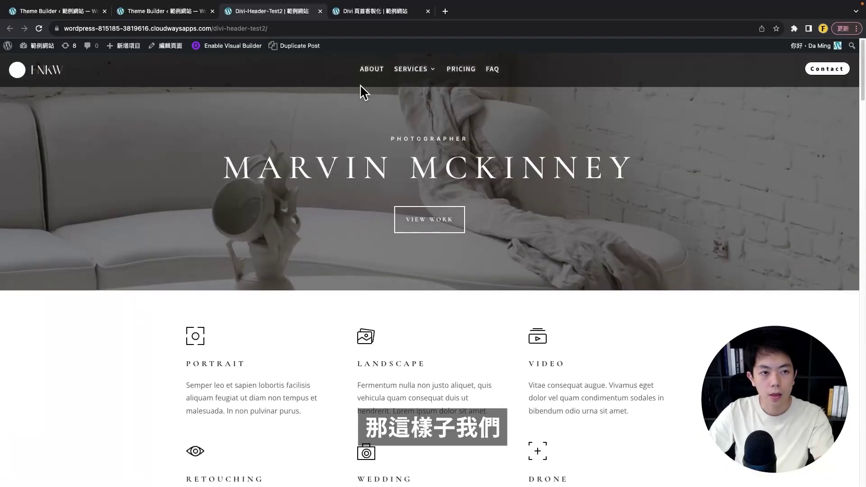
scroll(408, 88, "down", 5)
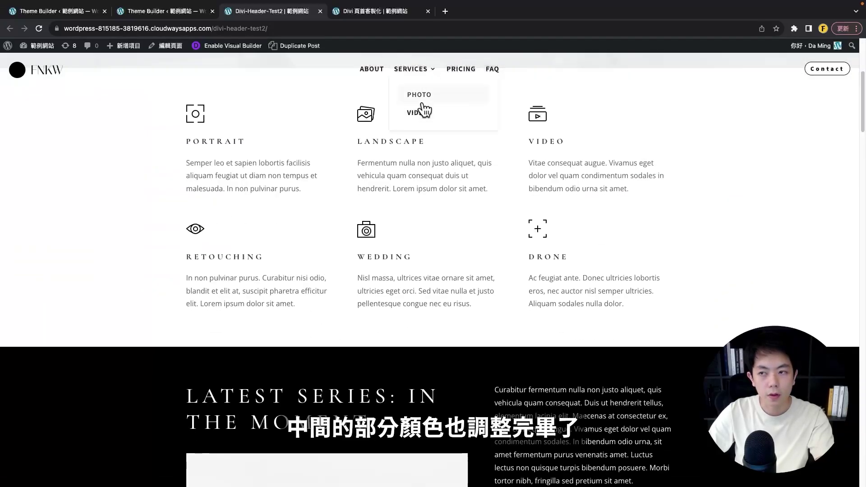
scroll(649, 135, "up", 5)
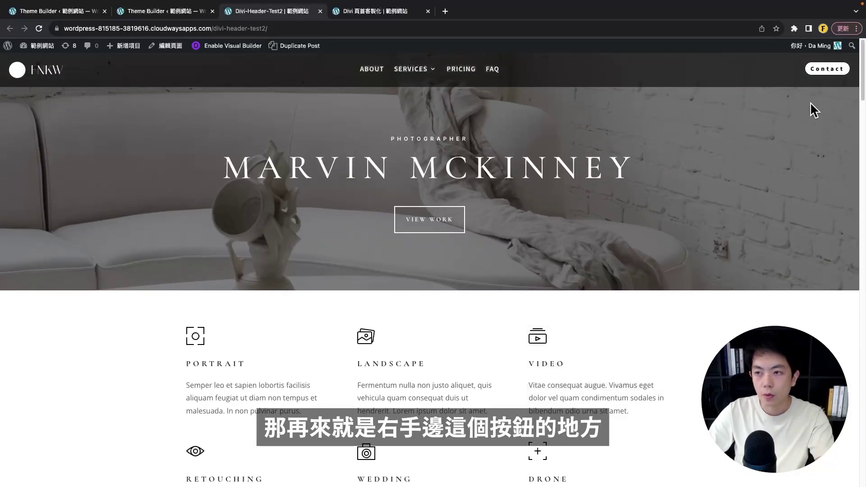
- Compare the Contact button's appearance on the live page at the top and in the scrolled sticky state
scroll(770, 133, "down", 3)
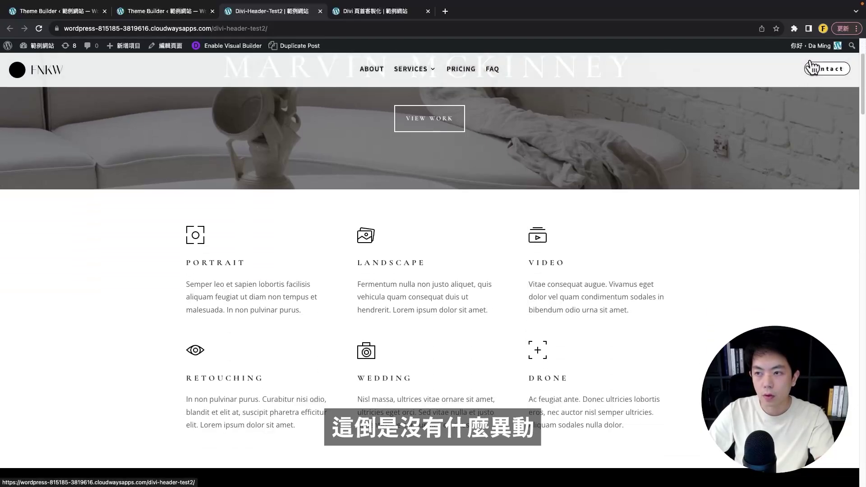
scroll(772, 120, "up", 3)
scroll(770, 118, "down", 5)
scroll(771, 118, "up", 5)
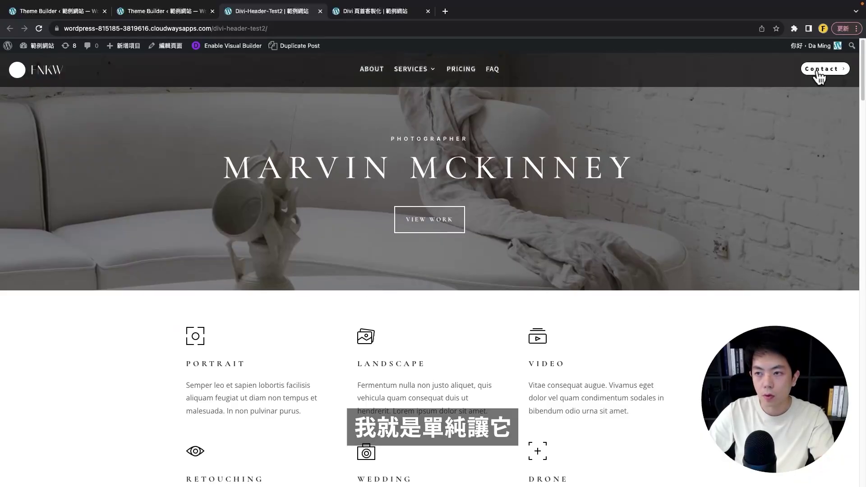
scroll(735, 134, "down", 2)
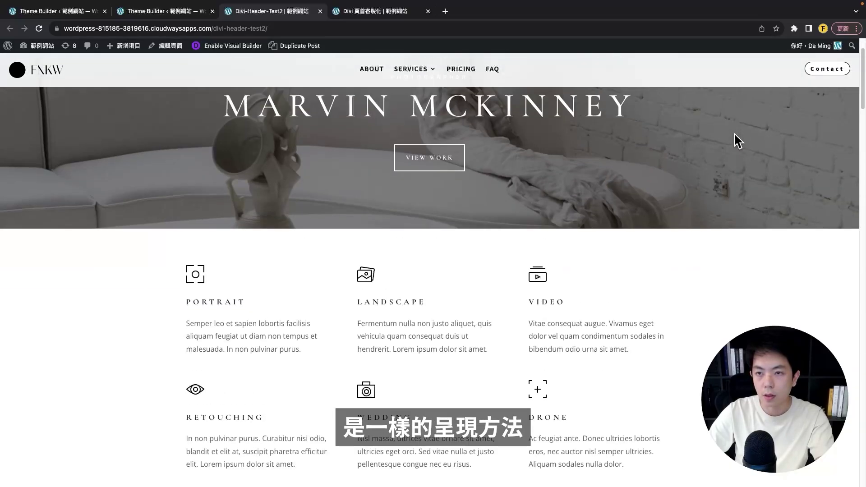
scroll(734, 133, "up", 2)
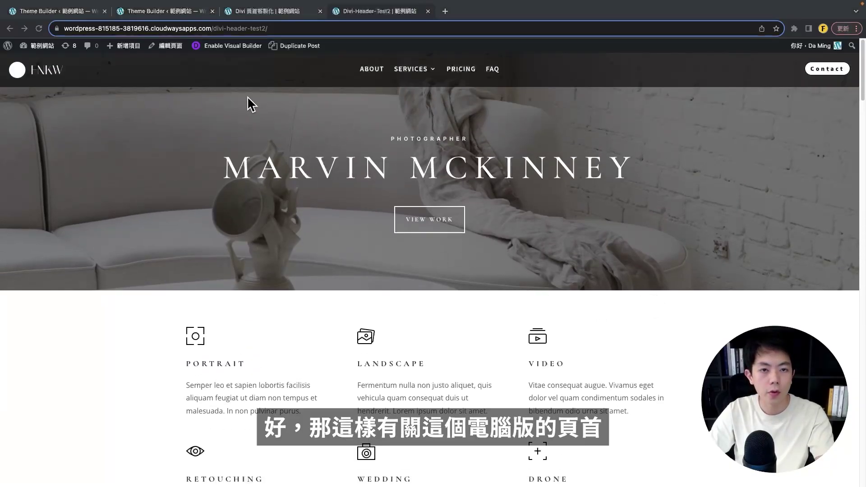
- Back in the Theme Builder, disable the header section on Phone and Tablet and apply the section settings
left_click(170, 11)
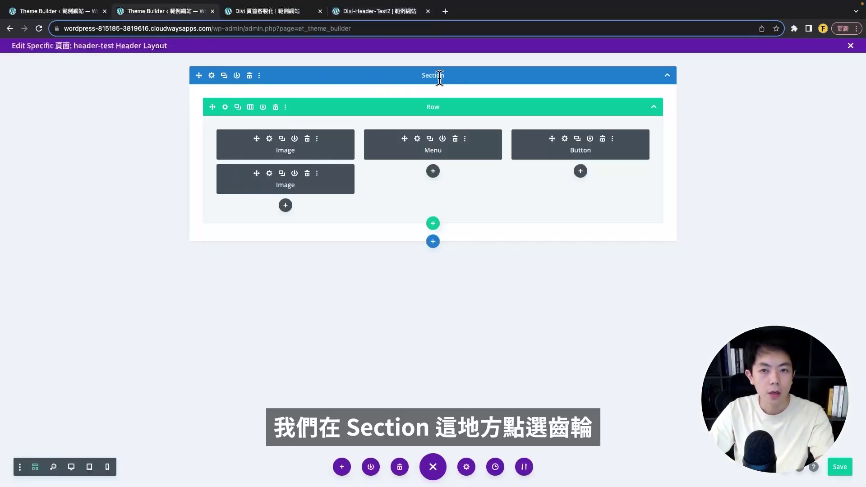
left_click(212, 75)
left_click(119, 97)
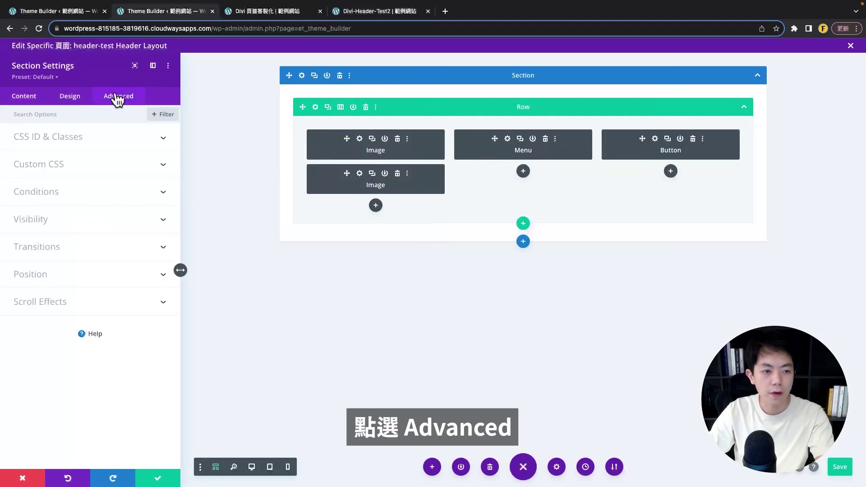
left_click(28, 220)
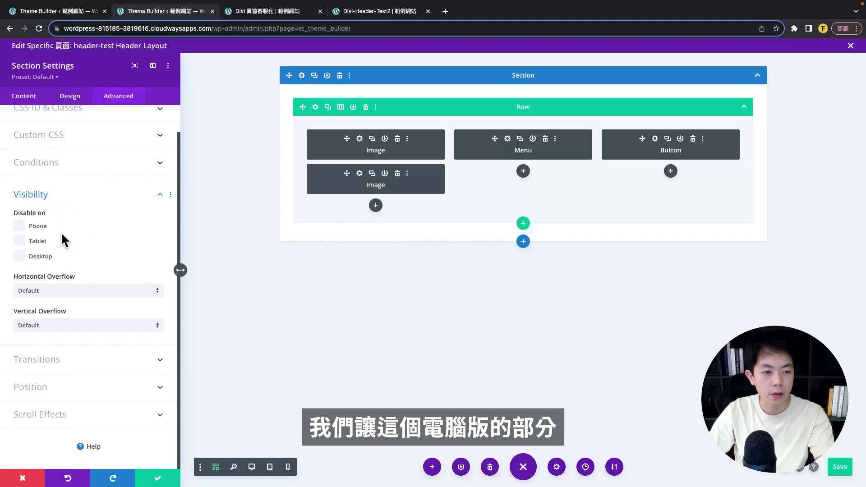
left_click(20, 226)
left_click(20, 242)
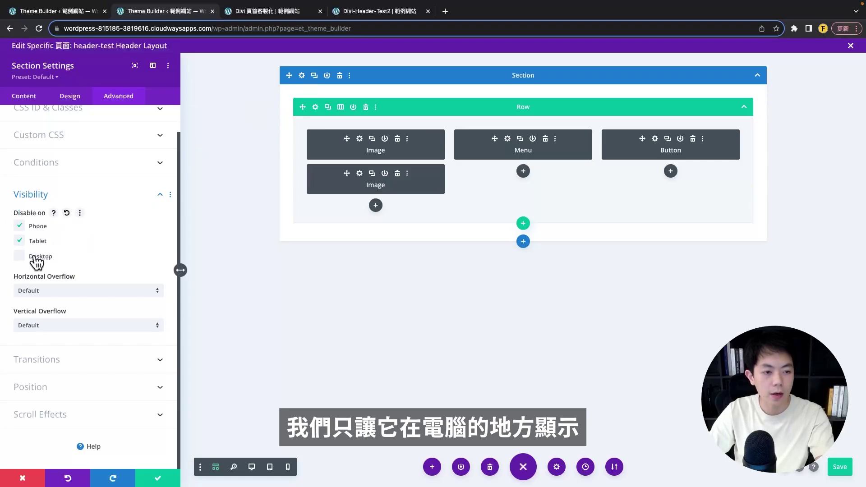
left_click(158, 478)
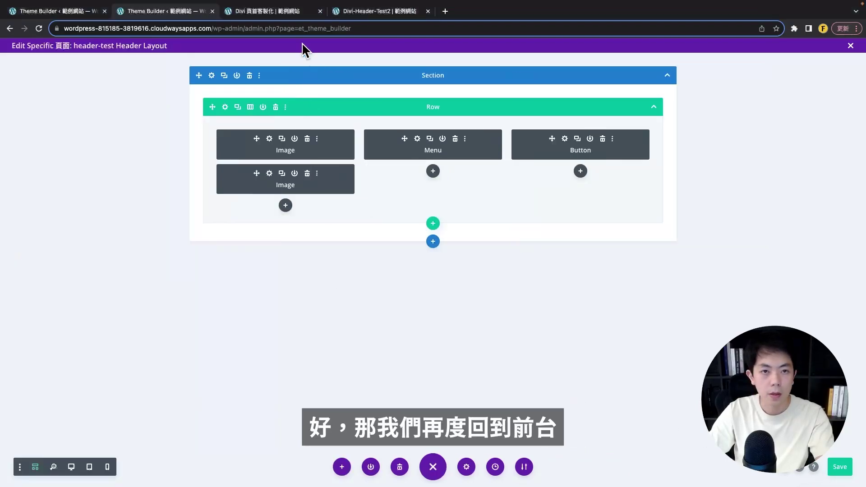
- Detach the Divi-Header-Test2 page into its own window, narrow it to check the header, and return it to the main window
left_click(274, 13)
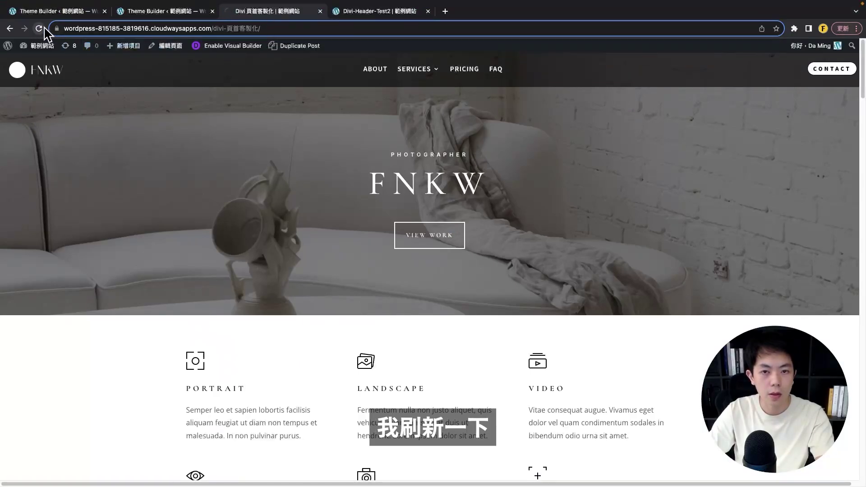
left_click(379, 10)
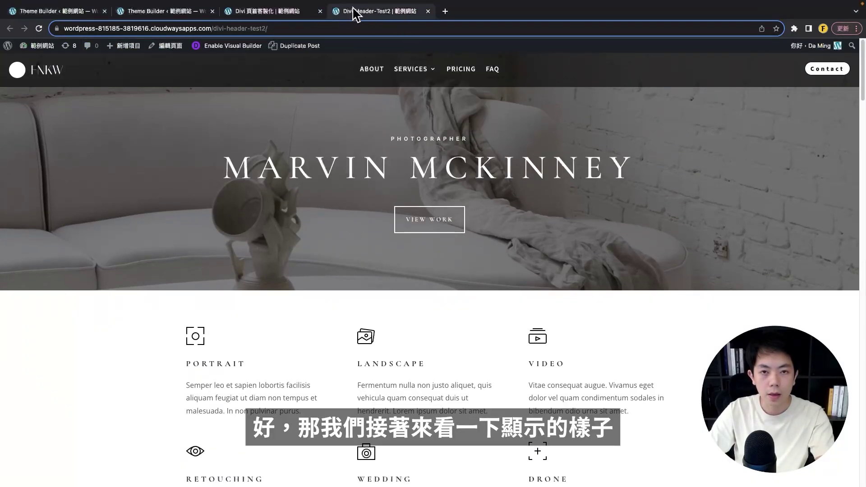
left_click_drag(356, 14, 410, 35)
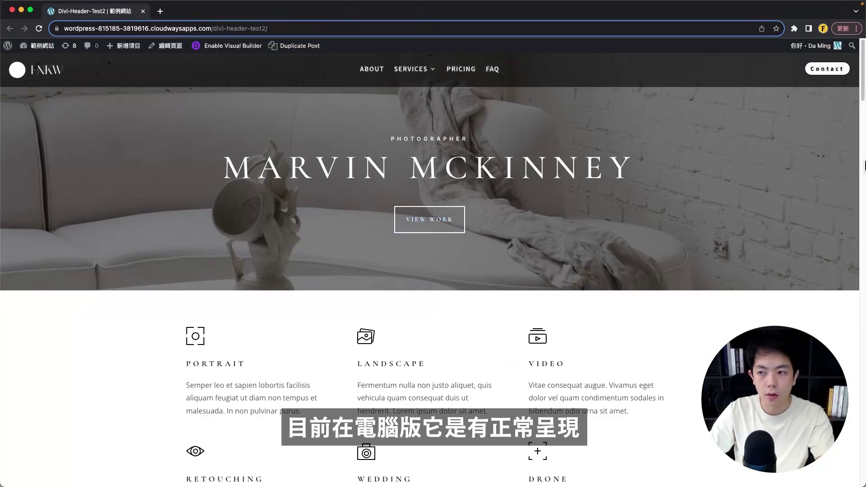
left_click_drag(864, 165, 772, 111)
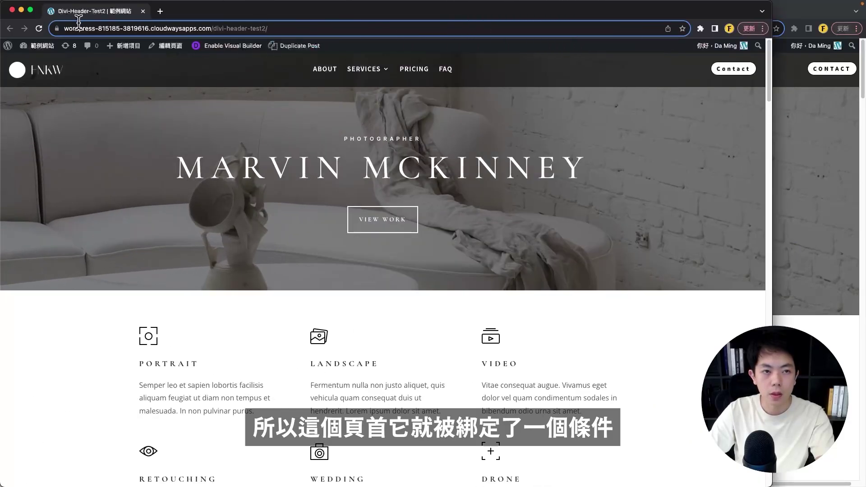
left_click_drag(79, 13, 284, 19)
left_click(157, 18)
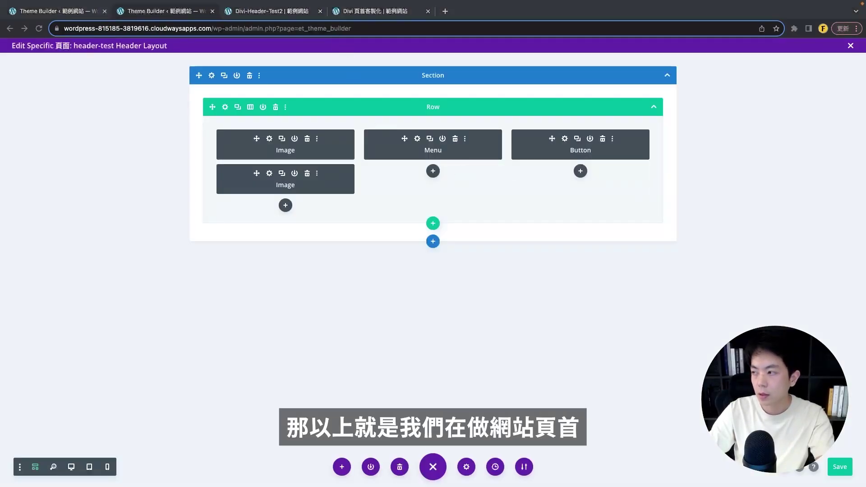
- Check the desktop sticky header once more on the live Divi-Header-Test2 page, and close that page
left_click(259, 9)
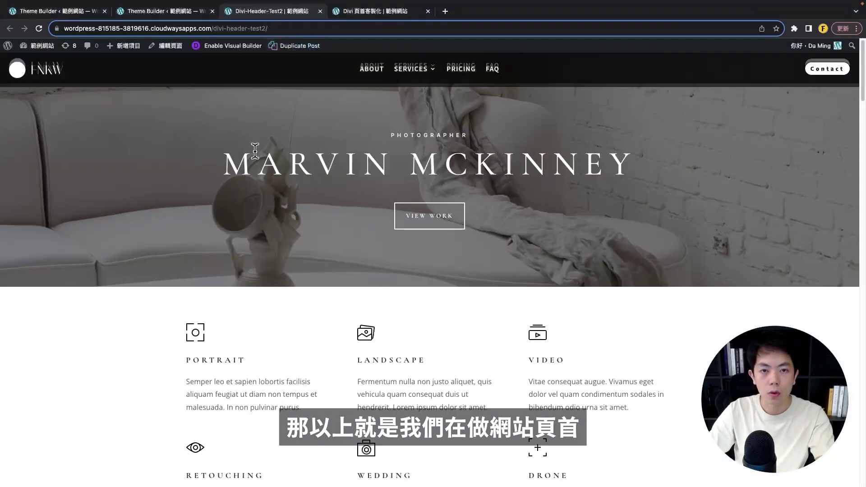
scroll(266, 92, "down", 2)
scroll(135, 72, "up", 2)
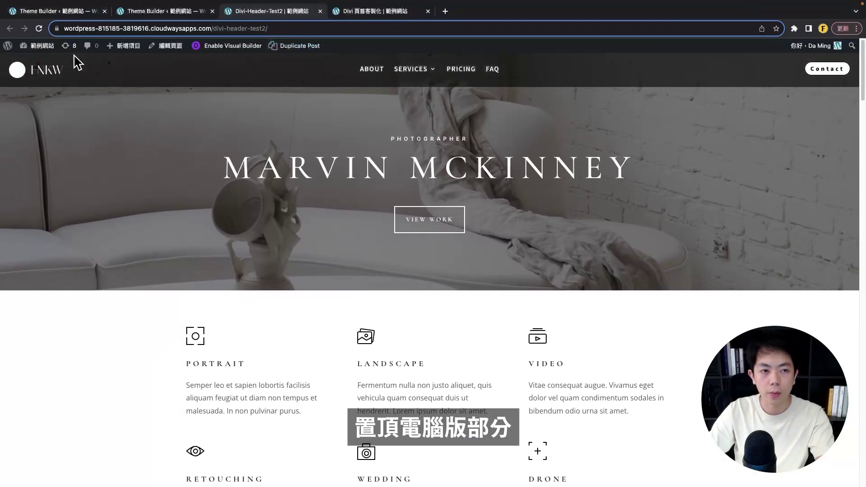
key("super+w")
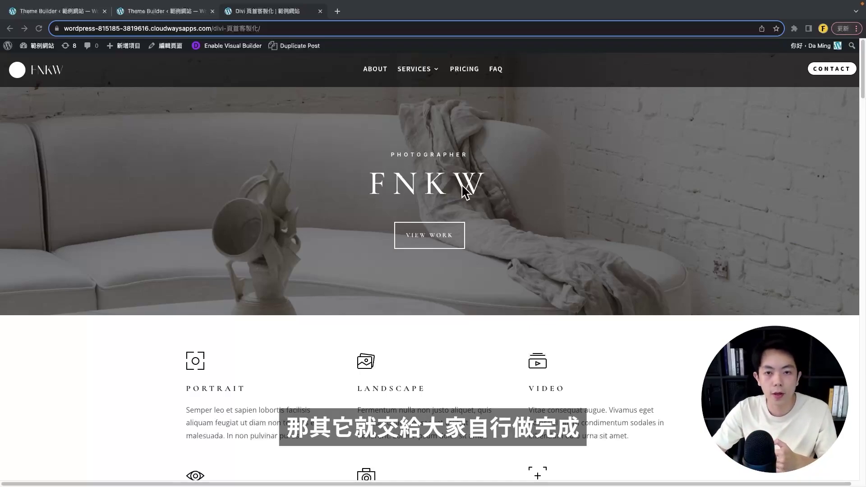
- In the reference page's header layout, examine the second section's device visibility settings and close its settings
left_click(162, 11)
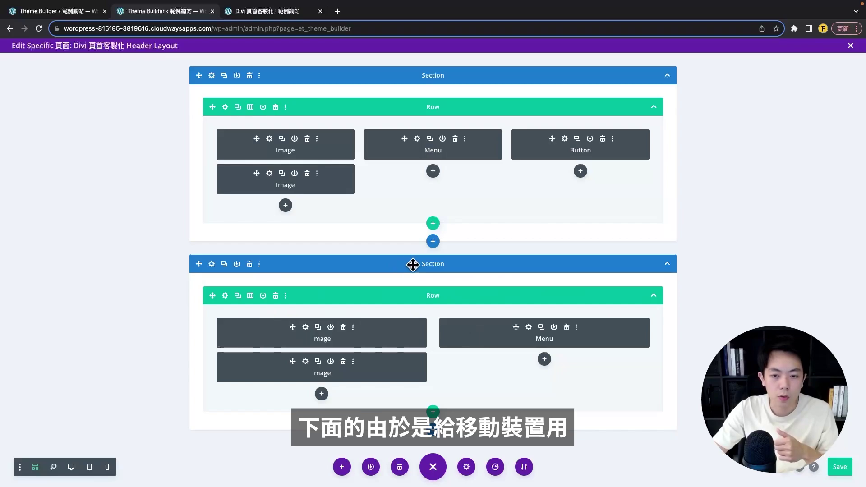
left_click(212, 264)
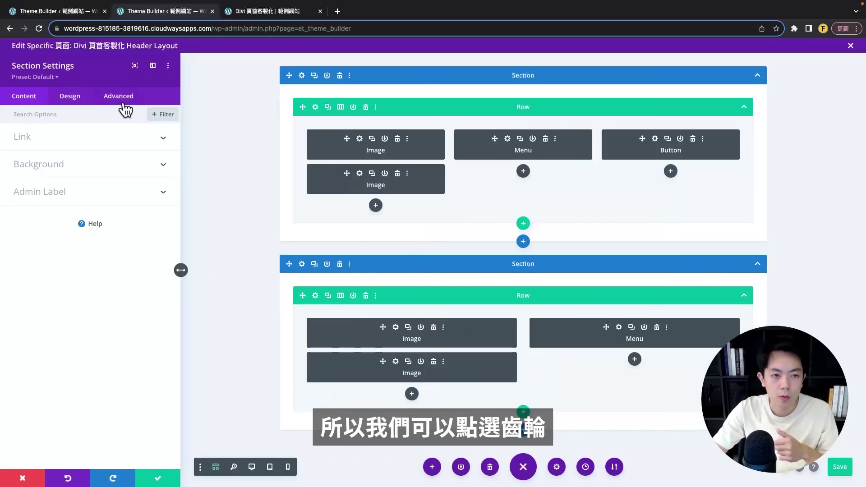
left_click(121, 105)
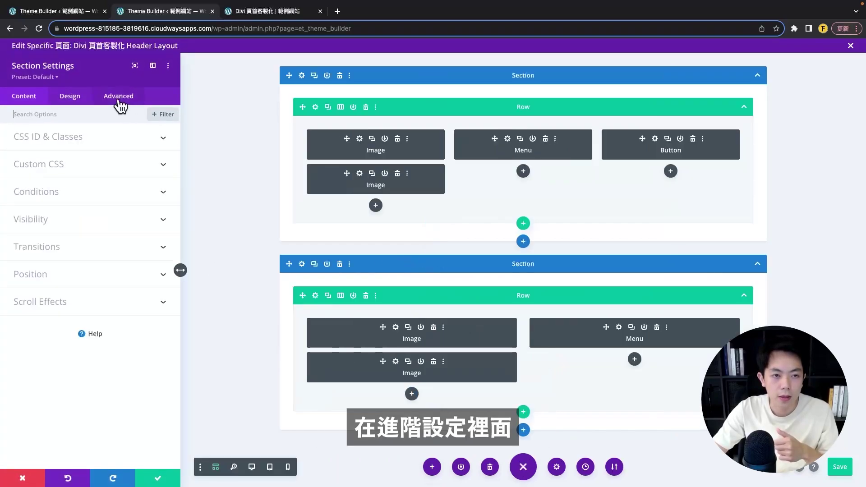
left_click(31, 221)
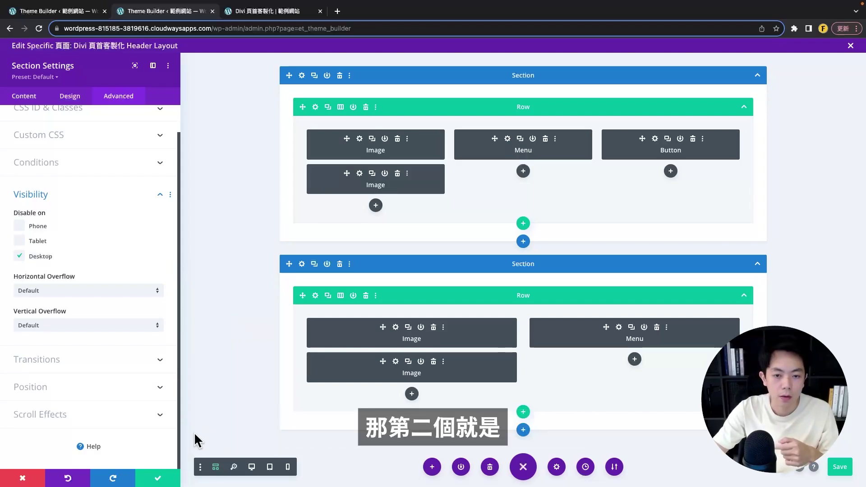
left_click(162, 477)
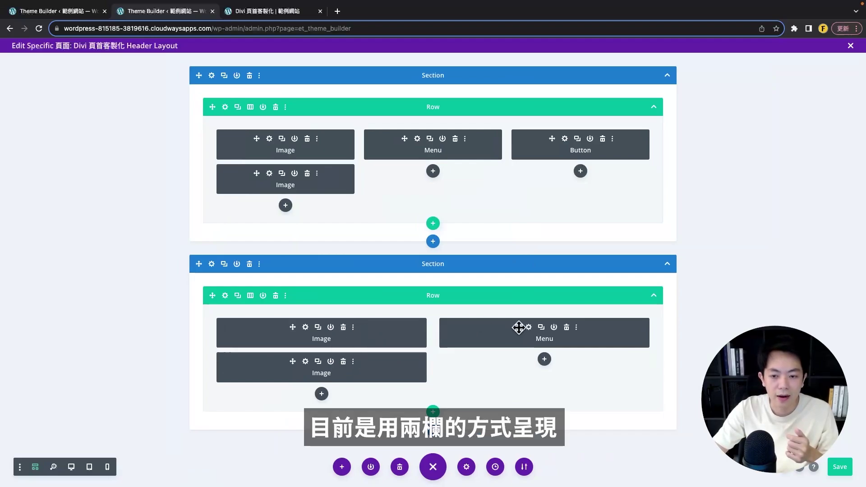
- Preview the reference page in a separate window at tablet and phone widths, return it to the main window, and reopen it at desktop width
left_click_drag(272, 18, 358, 33)
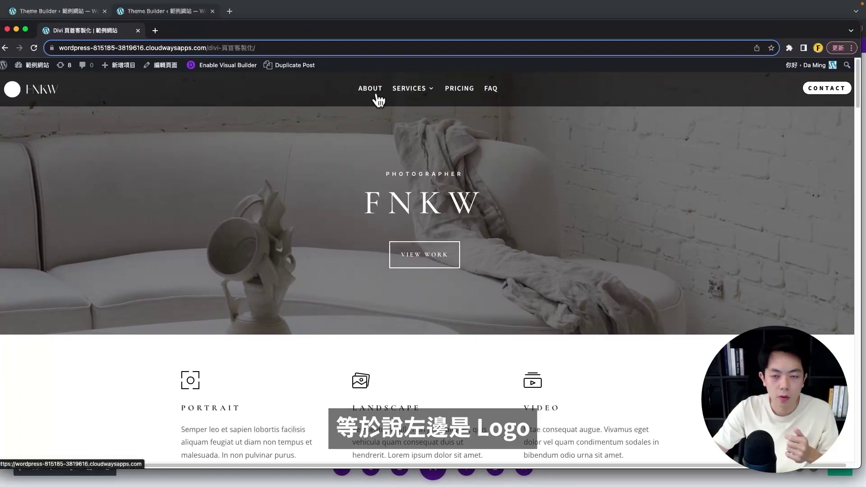
mouse_move(394, 94)
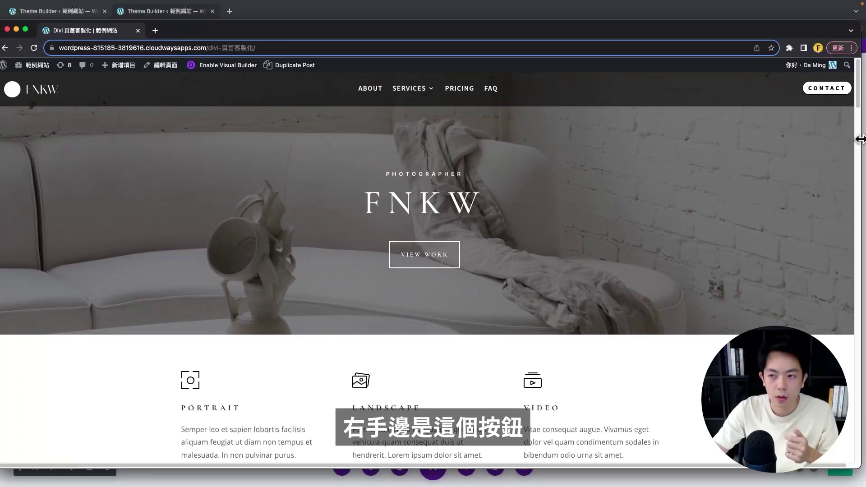
left_click_drag(861, 135, 413, 115)
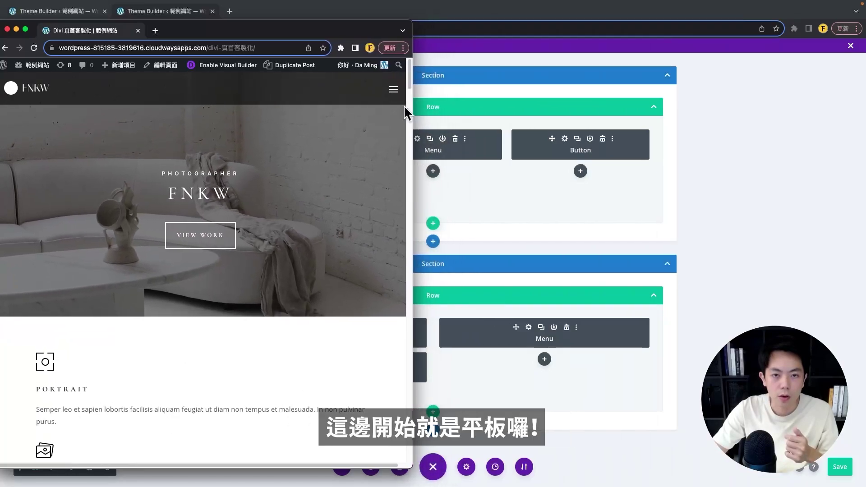
left_click_drag(277, 35, 399, 40)
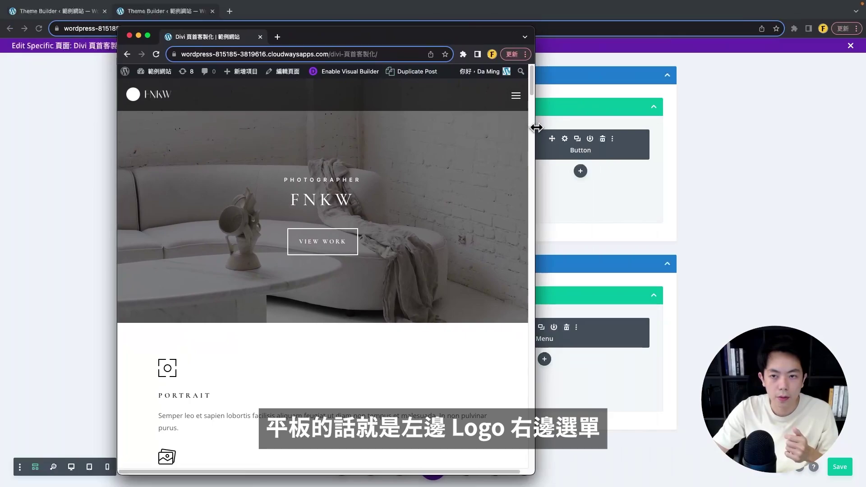
left_click_drag(537, 127, 279, 124)
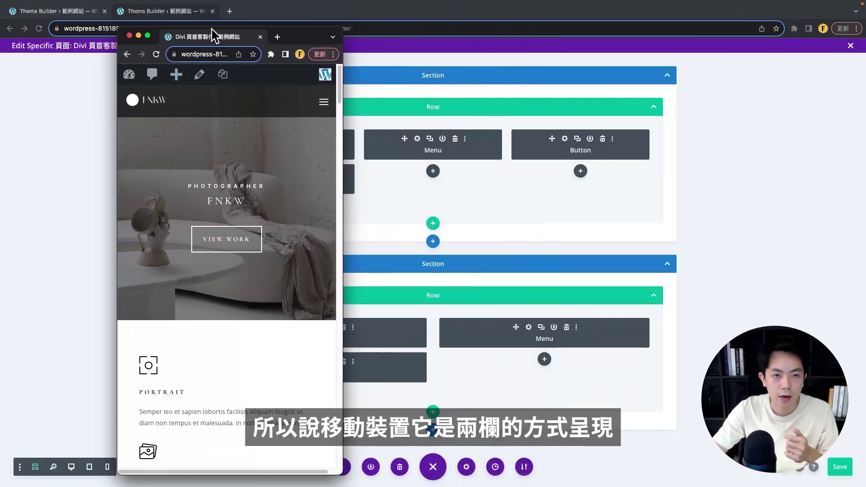
left_click_drag(212, 34, 184, 17)
left_click(180, 13)
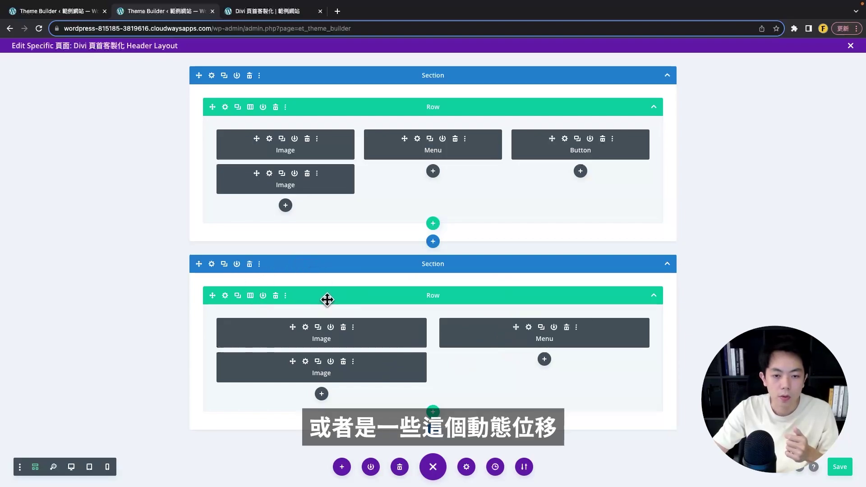
left_click(254, 12)
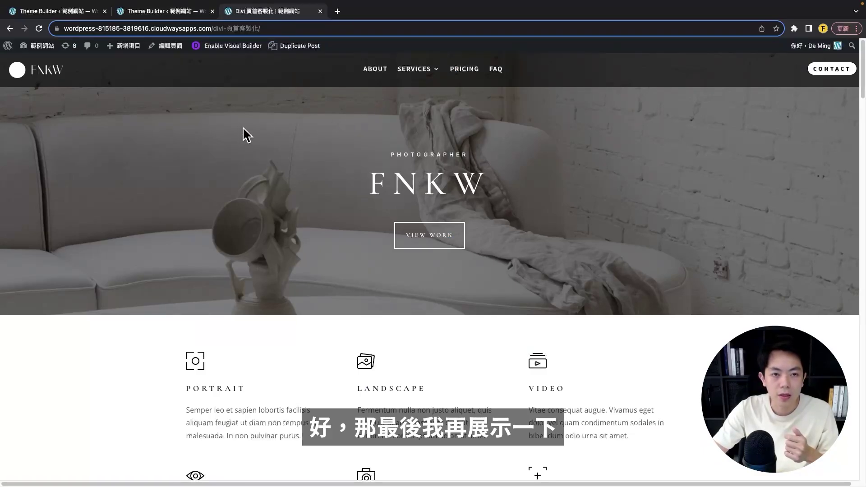
- Detach the reference page into its own window and check its sticky header's colour switch at desktop width
left_click_drag(255, 11, 309, 31)
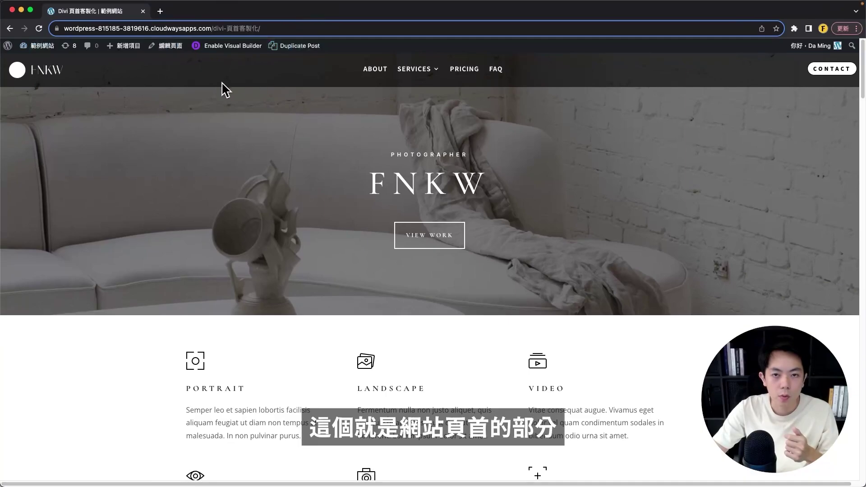
scroll(251, 112, "down", 3)
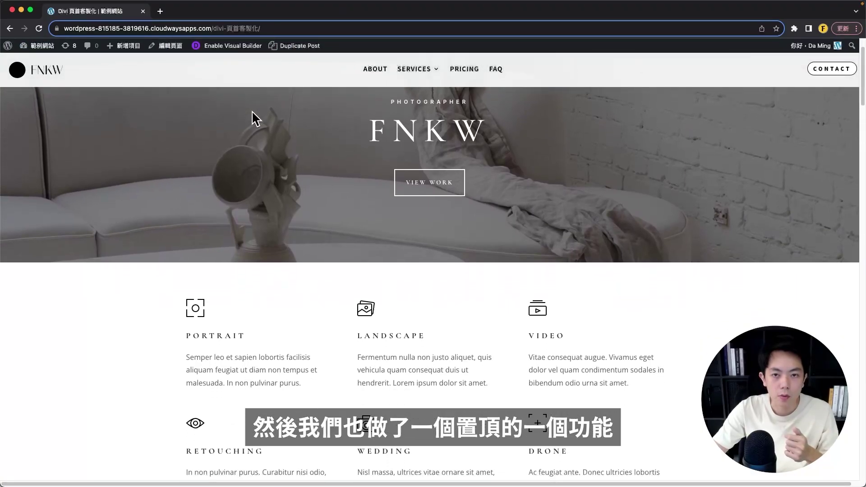
mouse_move(414, 69)
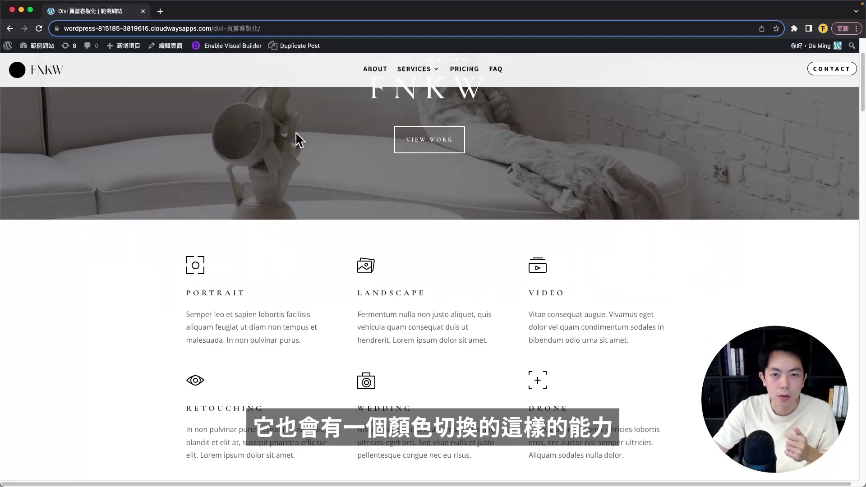
scroll(298, 126, "down", 4)
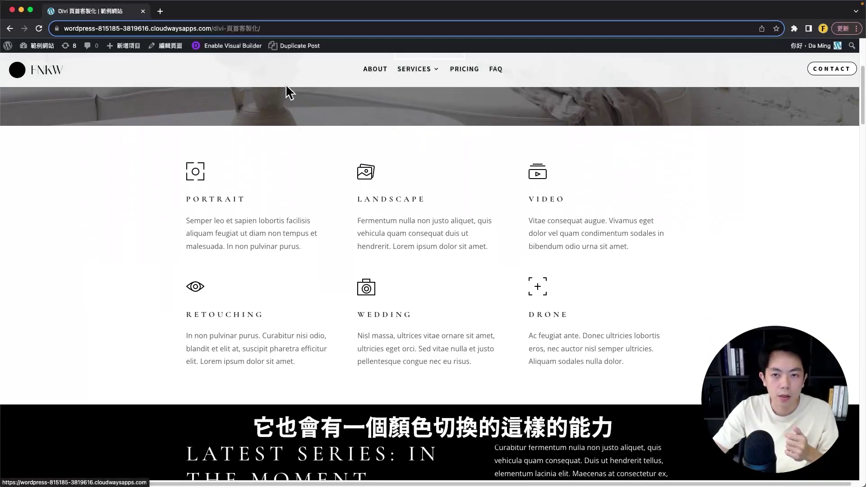
scroll(286, 90, "up", 7)
- Narrow the reference page's window to phone width and open the mobile menu in its sticky header
double_click(143, 13)
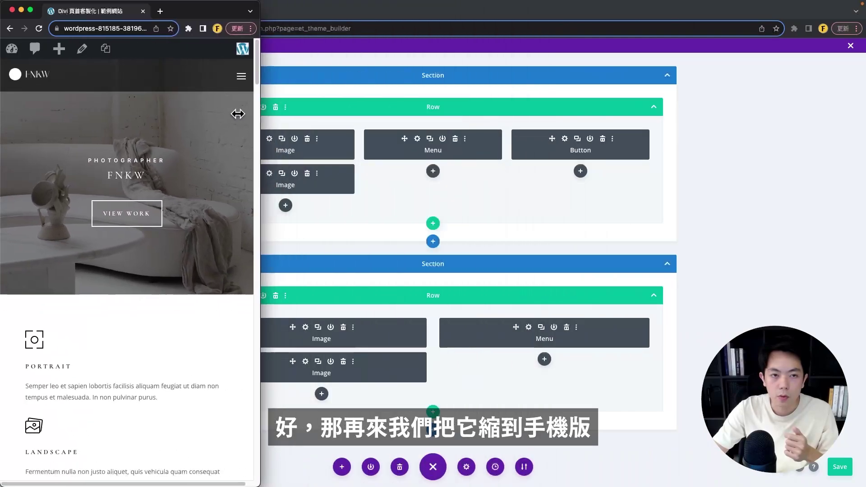
left_click_drag(143, 13, 348, 16)
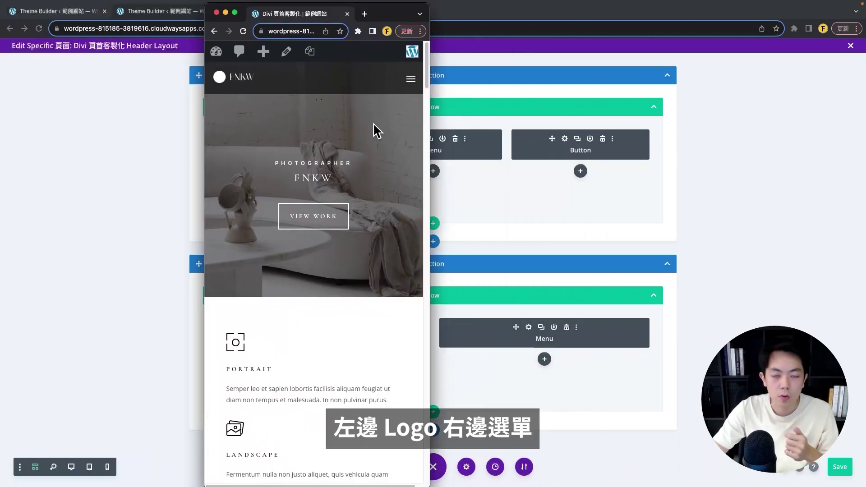
scroll(250, 82, "down", 3)
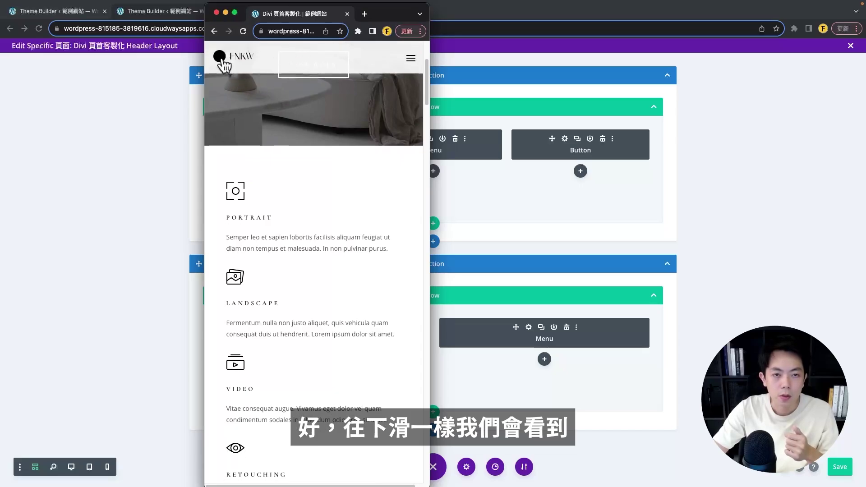
left_click(411, 59)
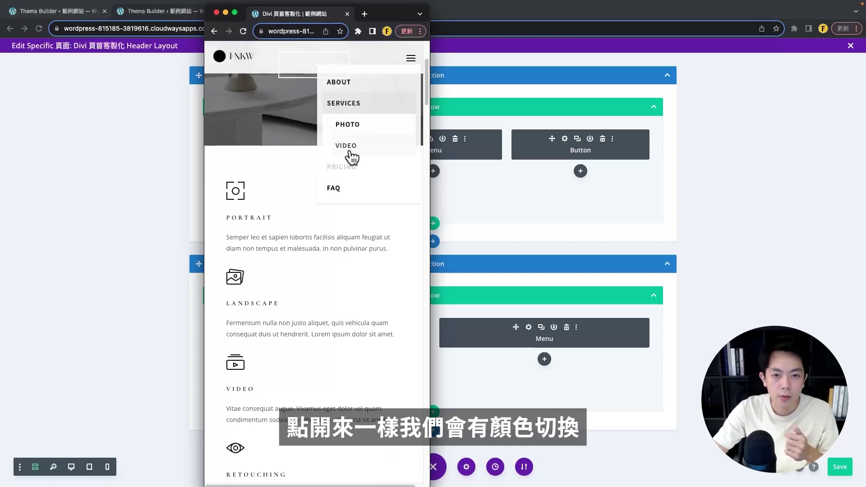
- Compare the phone header's appearance at the top of the reference page and further down the page
scroll(305, 135, "down", 4)
scroll(307, 136, "up", 5)
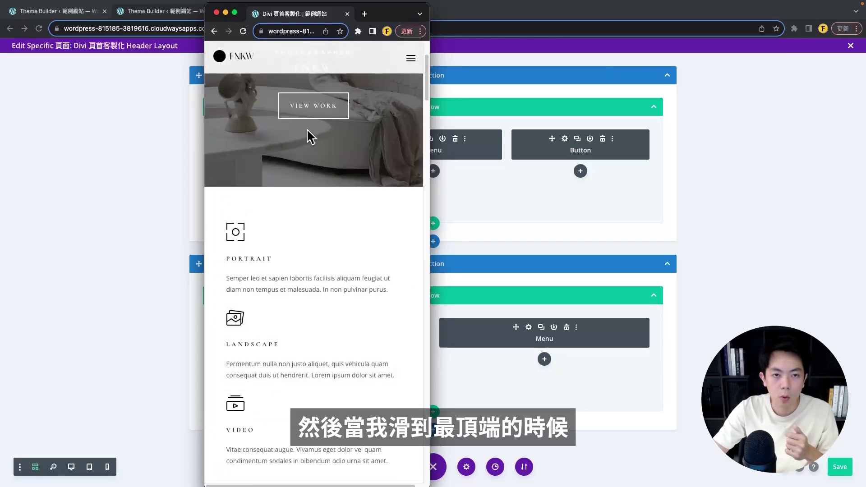
scroll(311, 136, "up", 3)
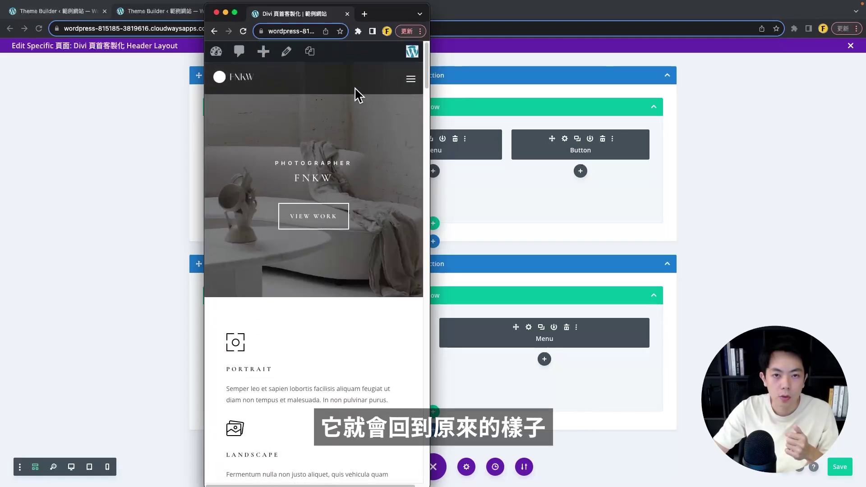
scroll(354, 140, "down", 3)
scroll(353, 140, "up", 3)
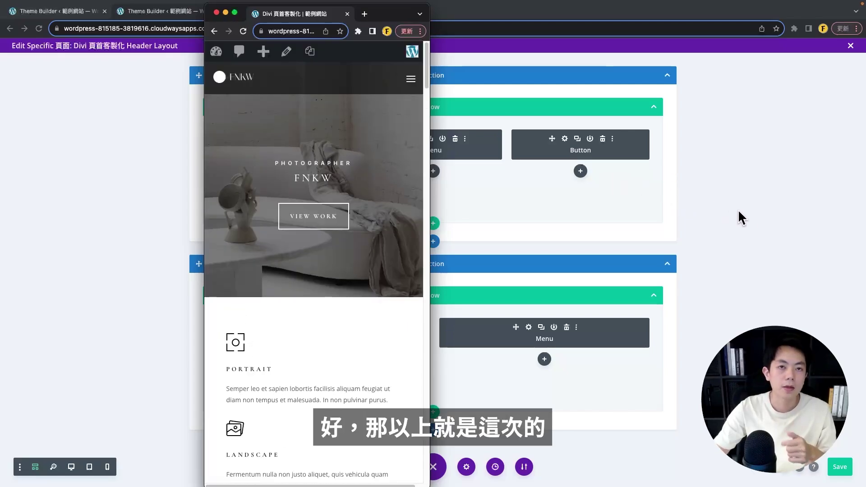